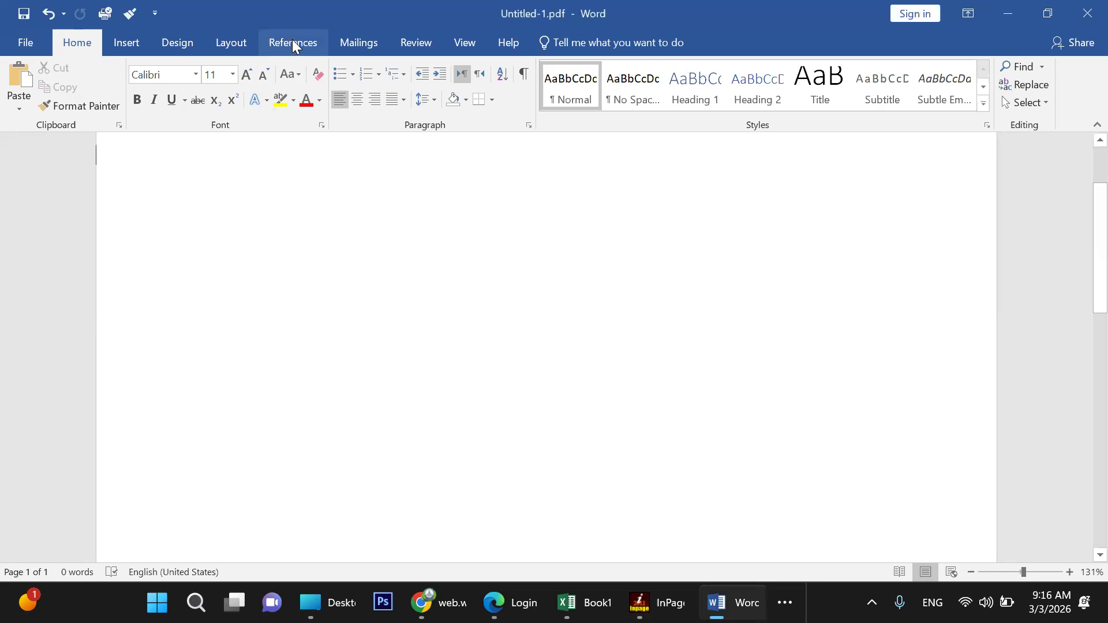
# Insert a Manual Table style table of contents at the start of the blank document
pyautogui.click(294, 43)
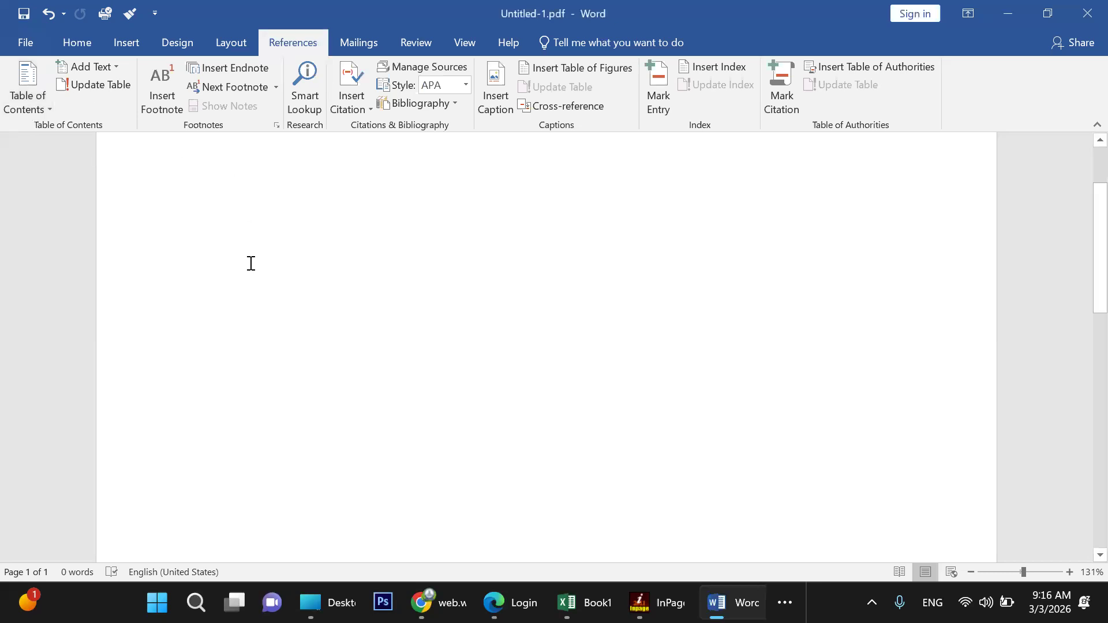
pyautogui.scroll(2, 314, 268)
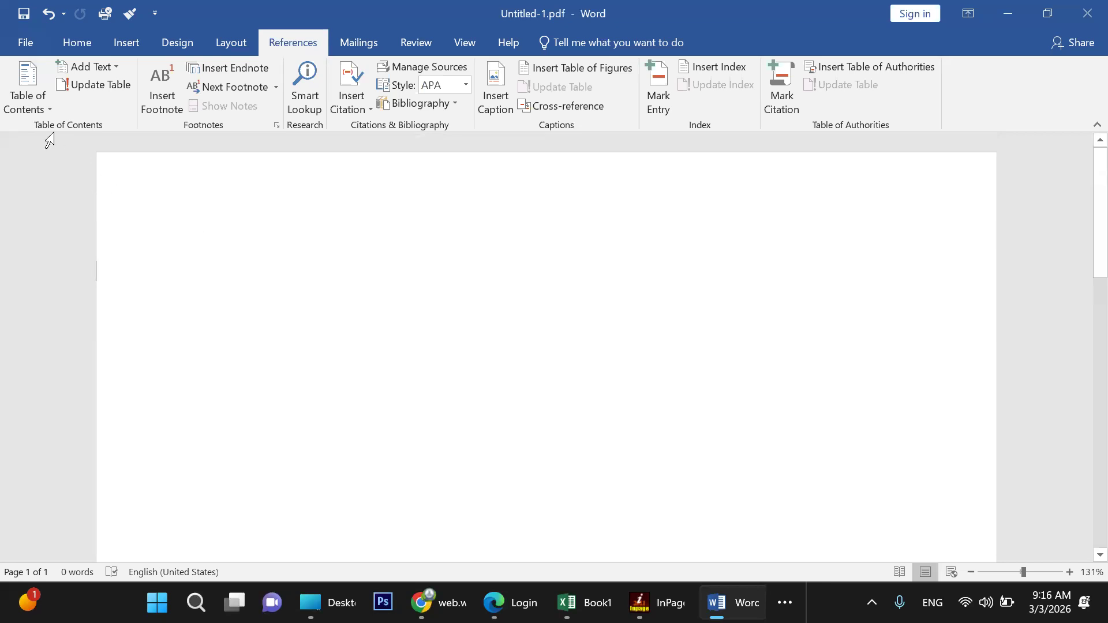
pyautogui.click(51, 109)
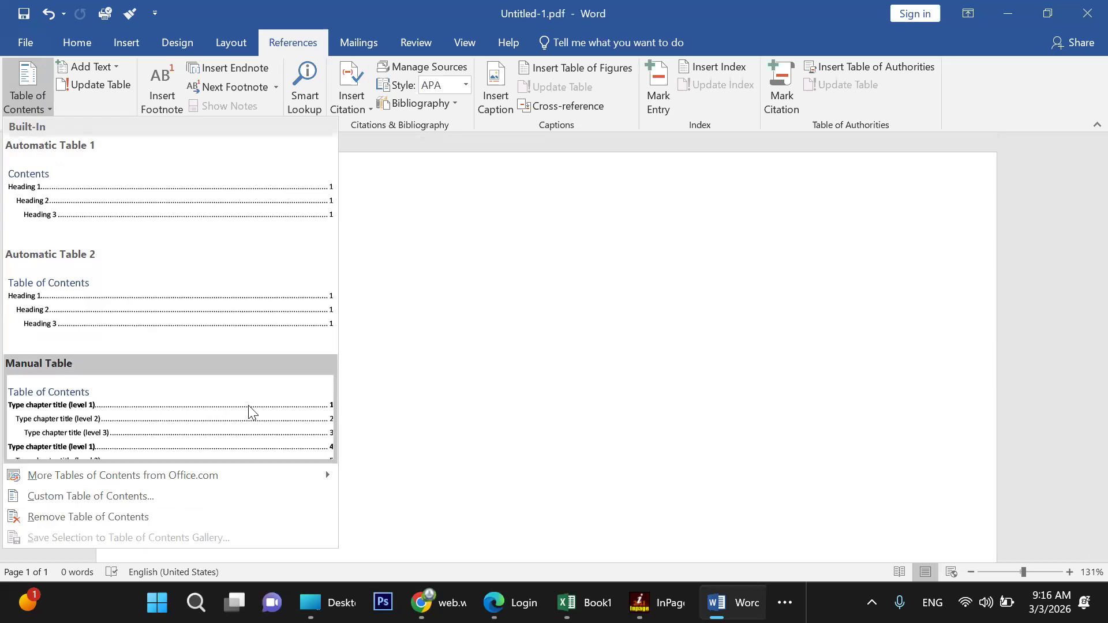
pyautogui.click(208, 424)
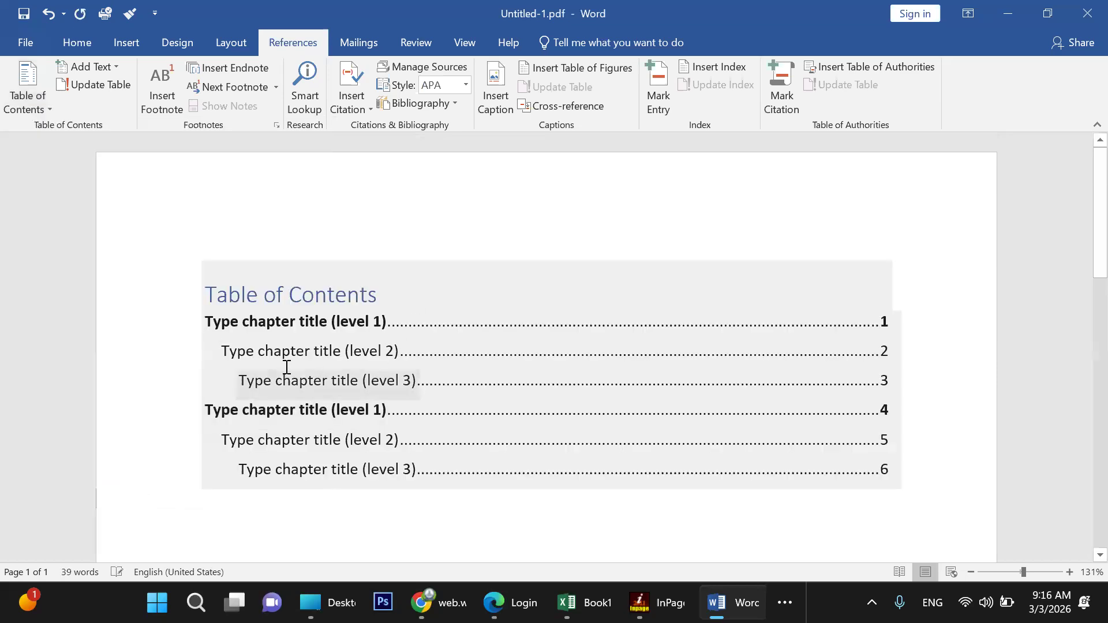
# Examine the level 1, 2 and 3 chapter title placeholders in the table of contents
pyautogui.click(297, 315)
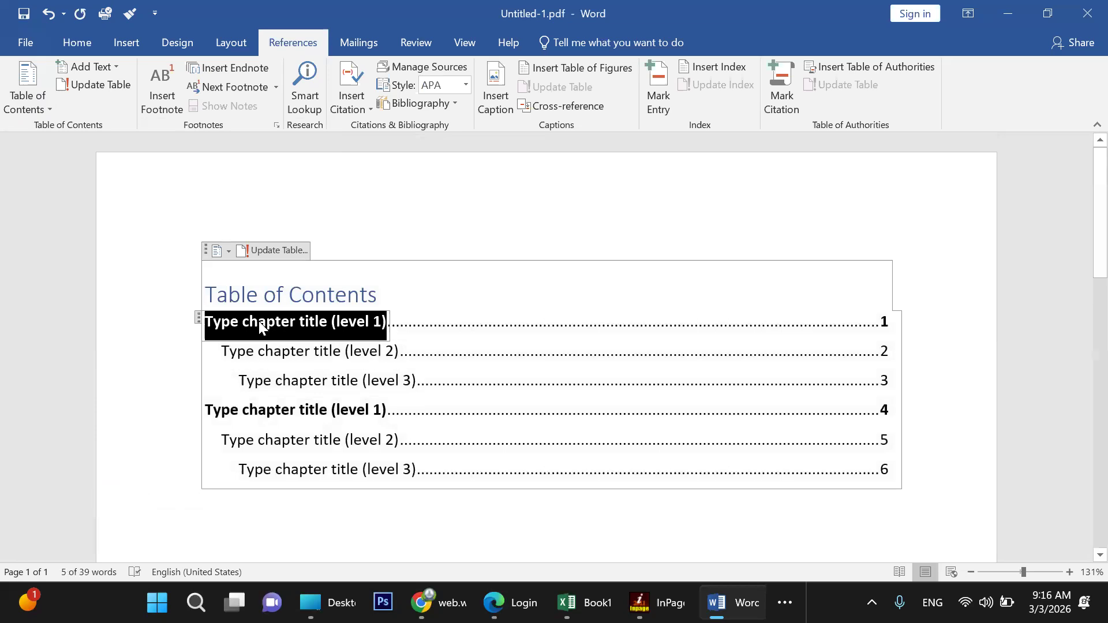
pyautogui.click(269, 354)
pyautogui.click(285, 383)
pyautogui.click(292, 411)
pyautogui.click(297, 468)
pyautogui.click(300, 411)
pyautogui.click(304, 349)
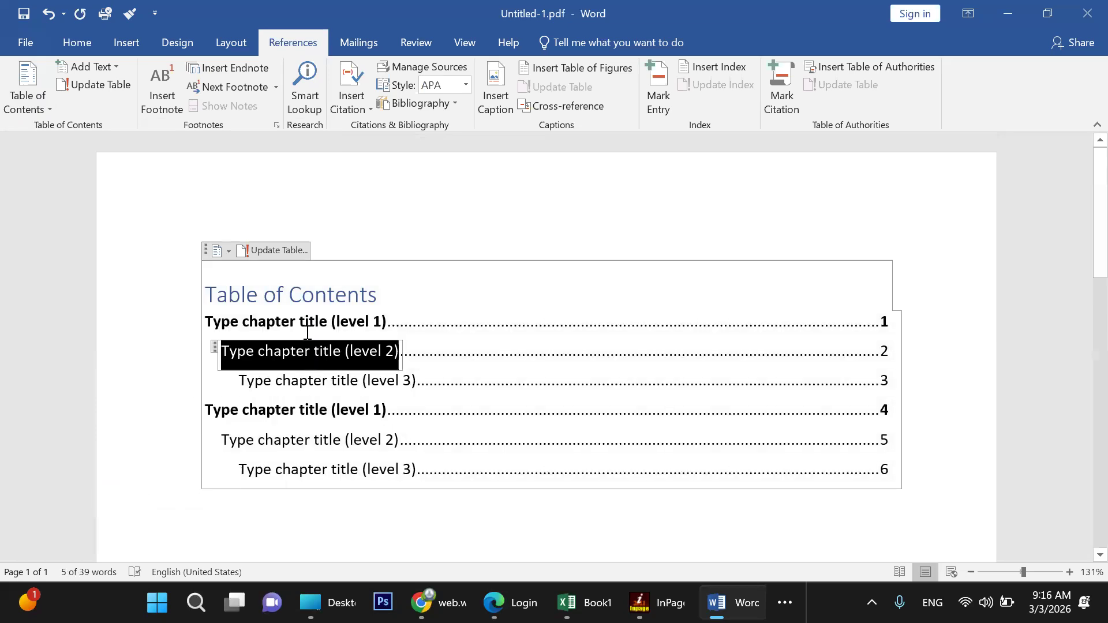
pyautogui.click(307, 334)
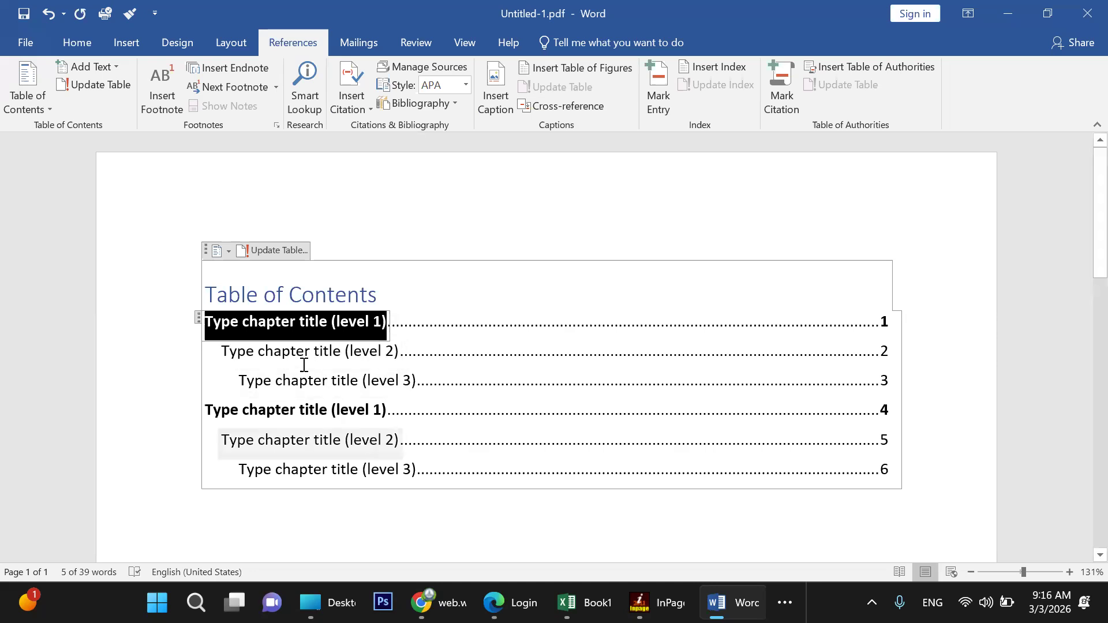
# Delete the entire table of contents, leaving the page empty
pyautogui.click(52, 112)
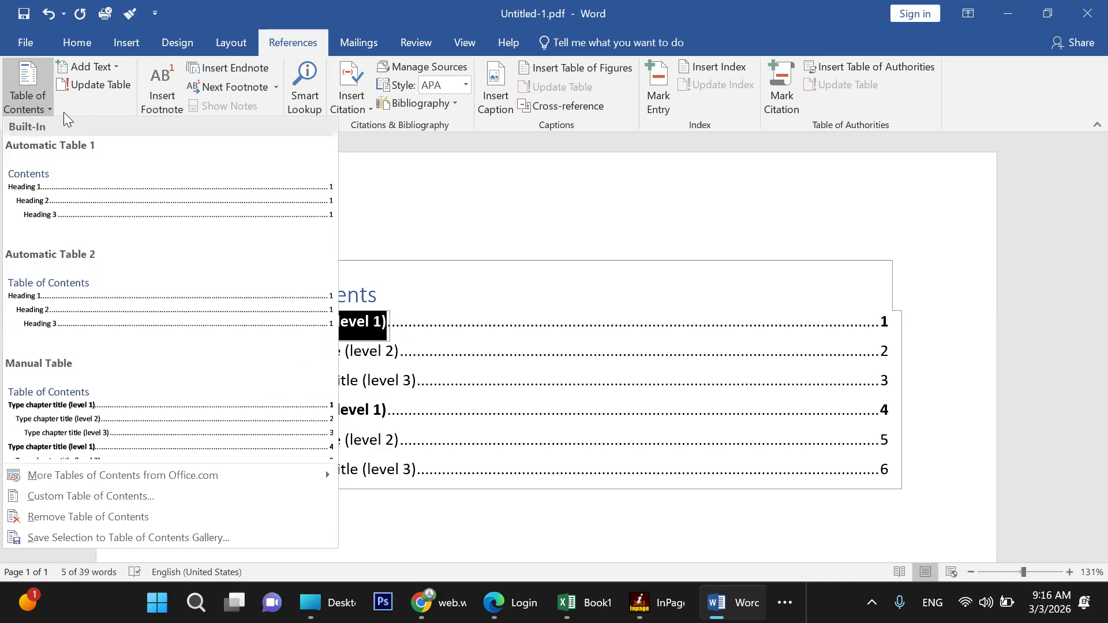
pyautogui.click(248, 13)
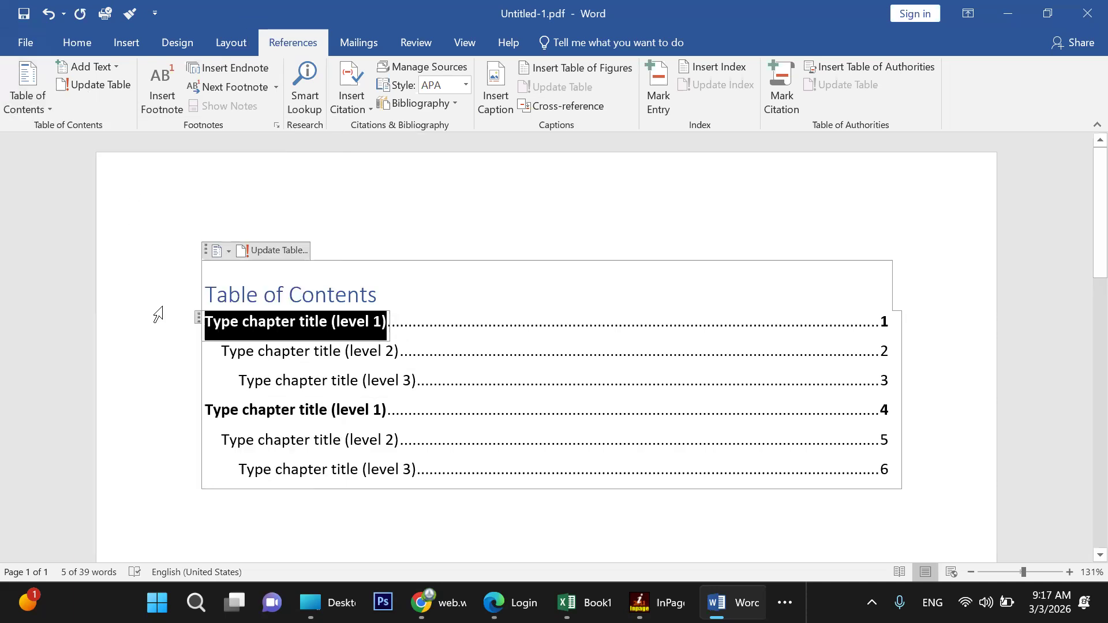
pyautogui.scroll(-1, 501, 315)
pyautogui.scroll(-2, 501, 315)
pyautogui.click(945, 365)
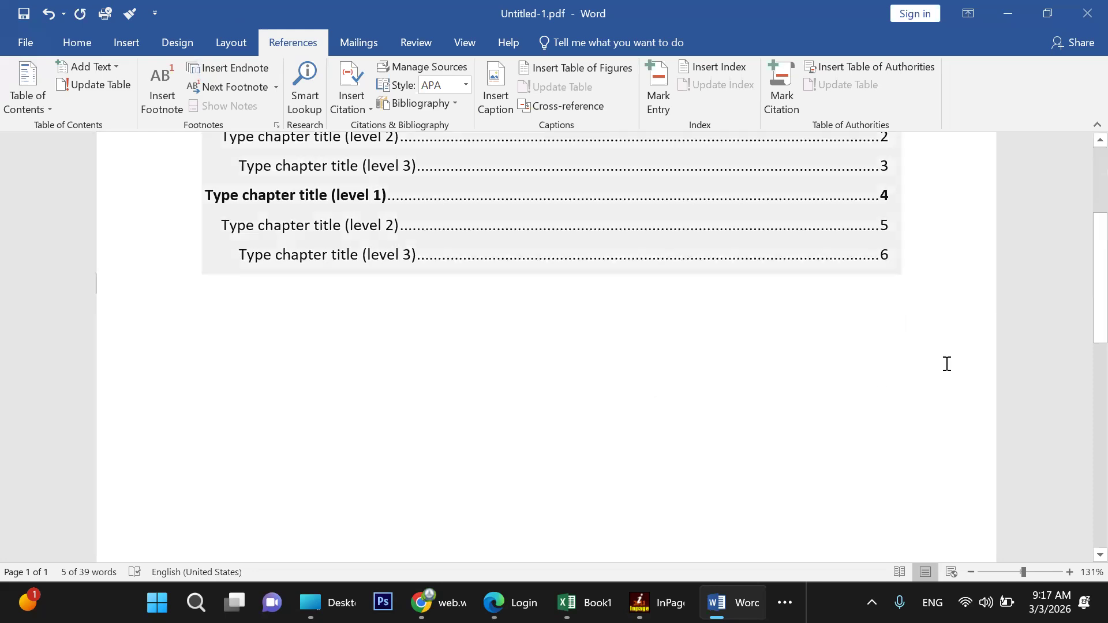
pyautogui.scroll(3, 918, 267)
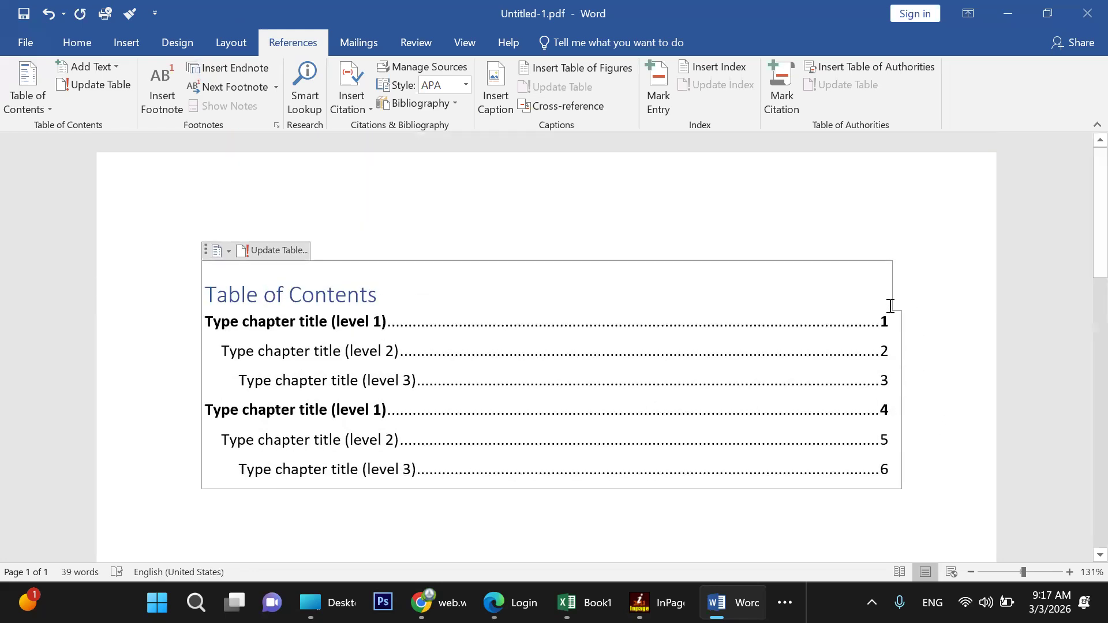
pyautogui.hotkey('ctrl', 'a')
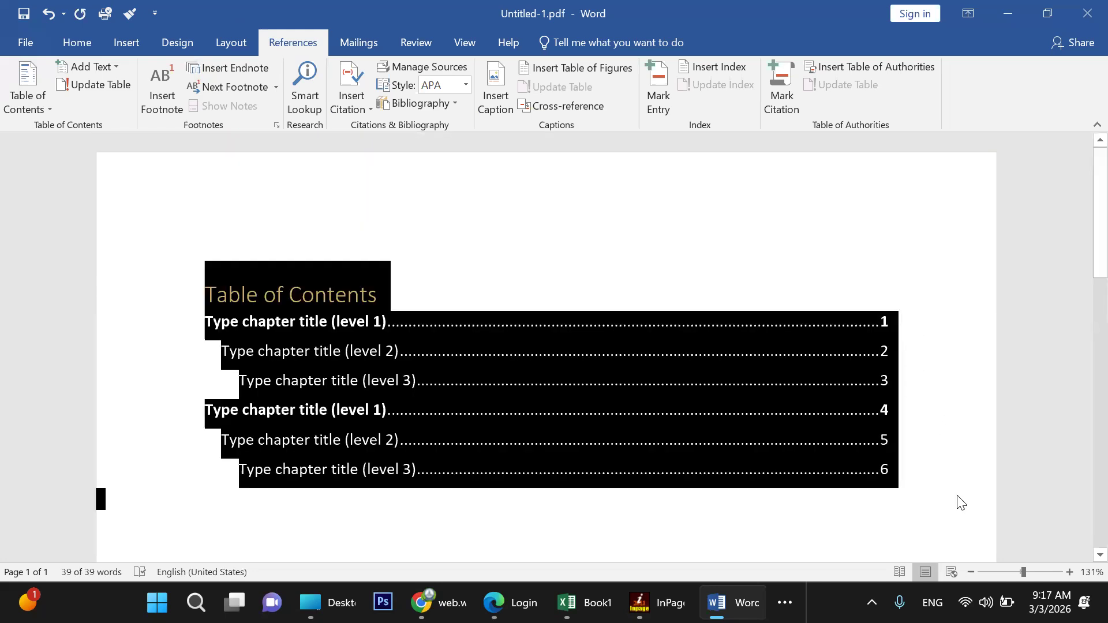
pyautogui.press('Delete')
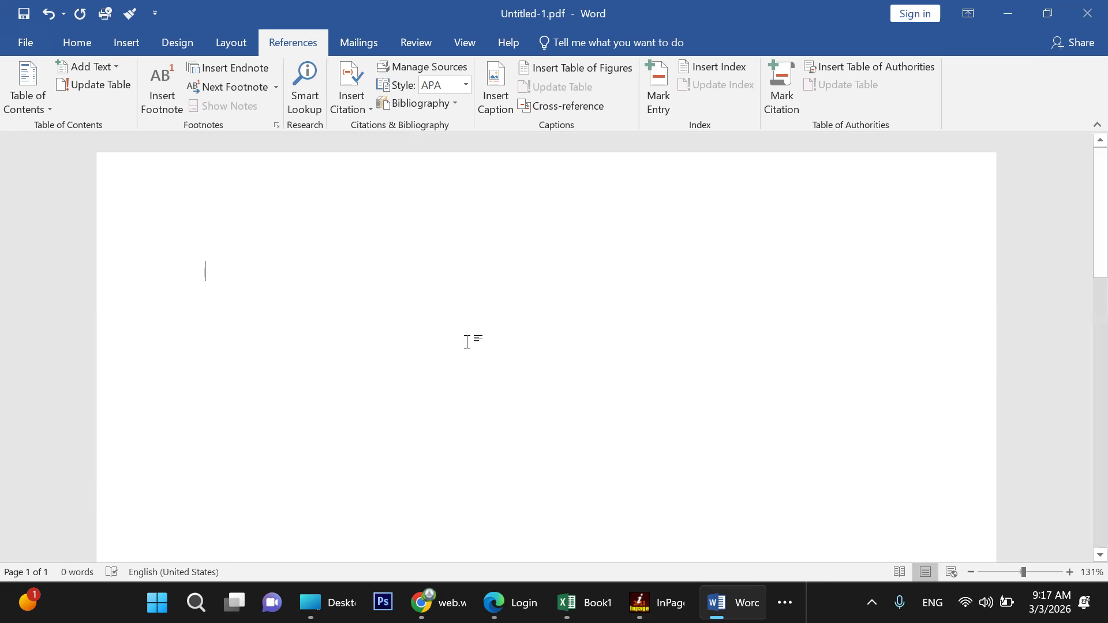
# Fill the page with sample paragraphs using the =rand() text generator
pyautogui.write('=')
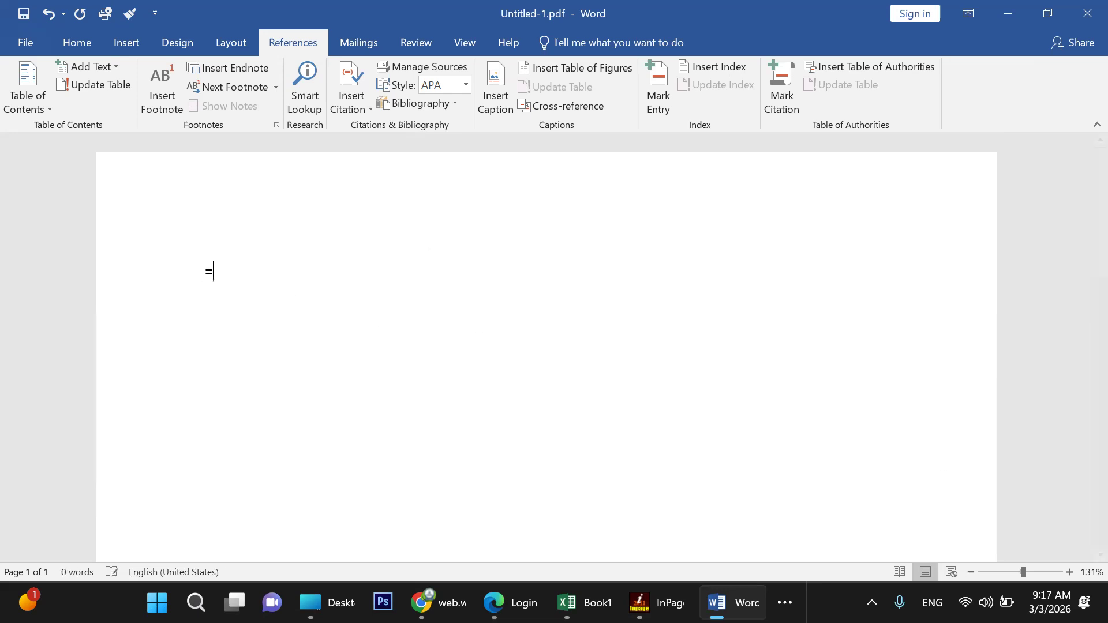
pyautogui.write('rand()')
pyautogui.press('Return')
pyautogui.scroll(3, 419, 193)
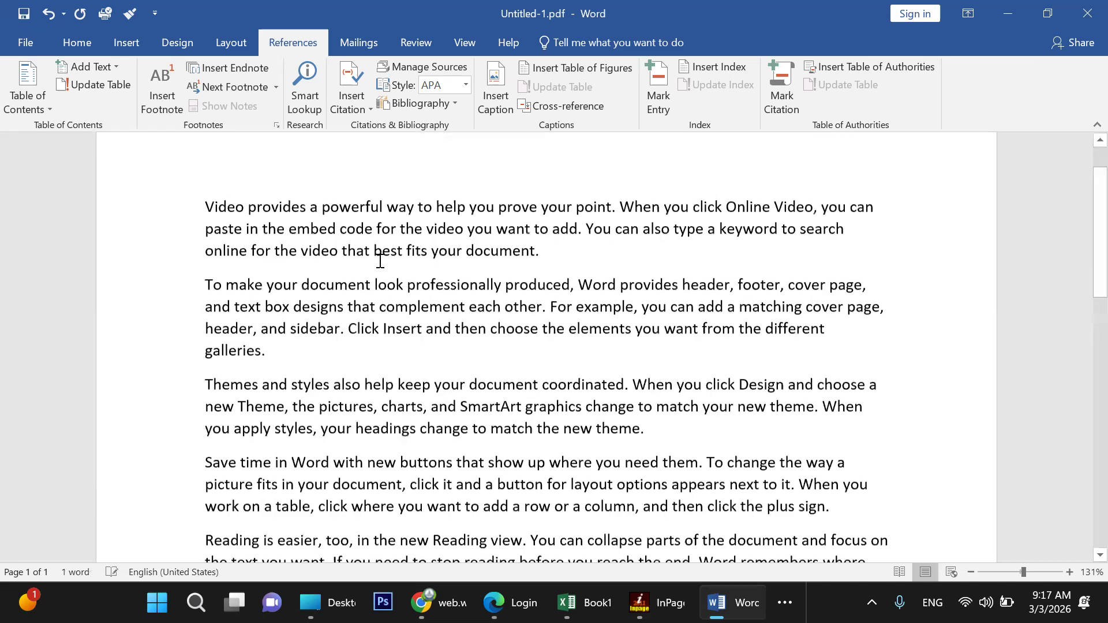
# Insert a footnote for the first paragraph, which begins "Video provides a powerful way"
pyautogui.click(380, 267)
pyautogui.moveTo(557, 313); pyautogui.dragTo(189, 259)
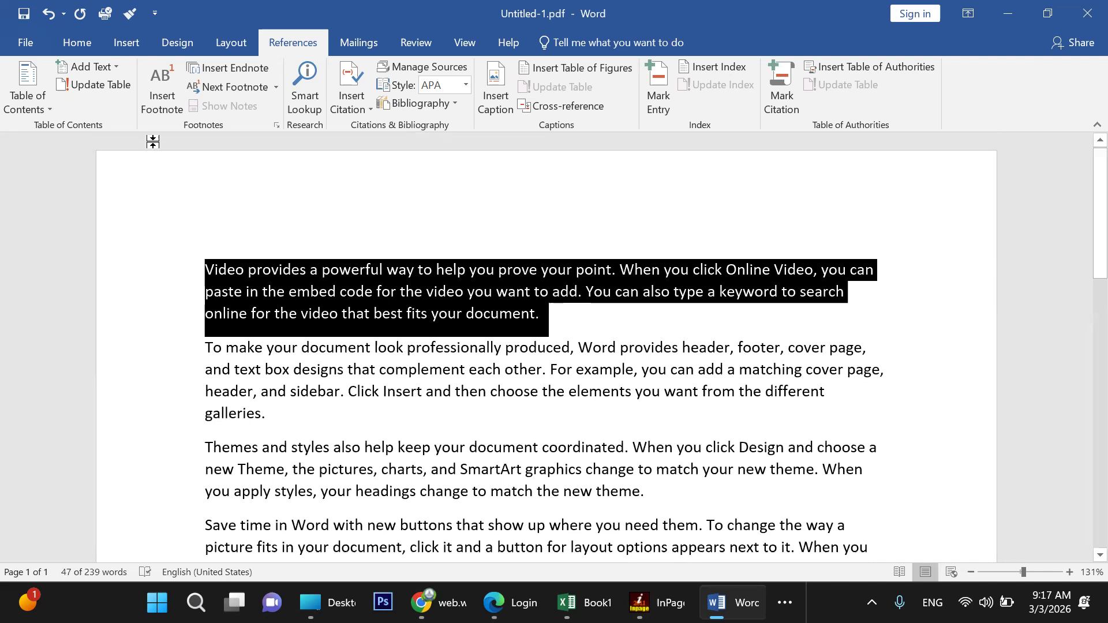
pyautogui.click(154, 86)
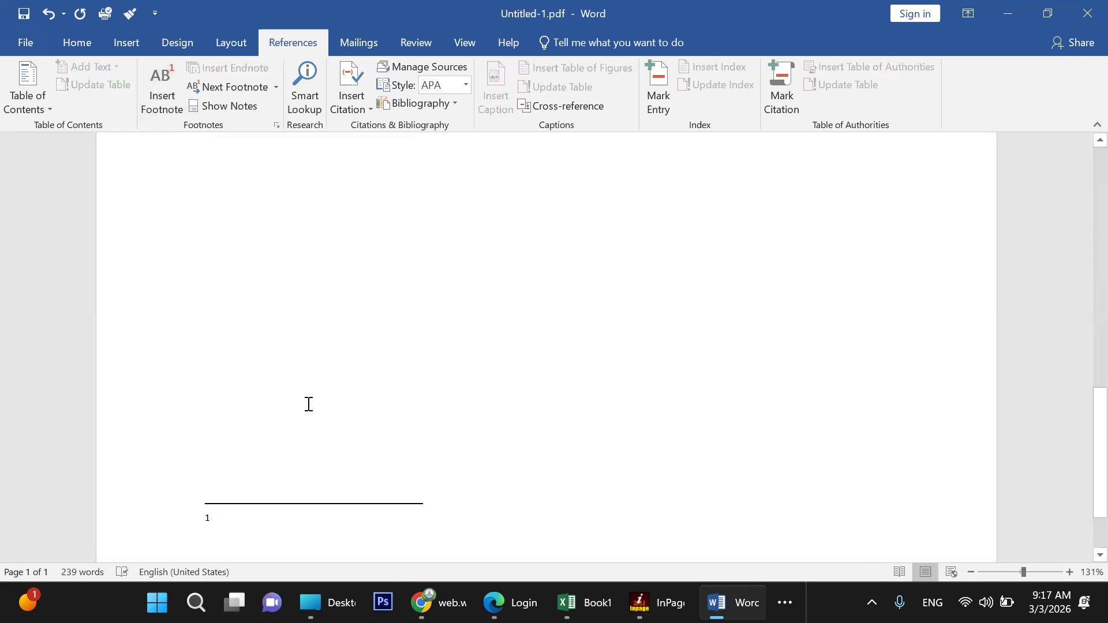
# Enter "Extra text about it" as the footnote's text and return to its reference mark in the first paragraph
pyautogui.scroll(10, 232, 508)
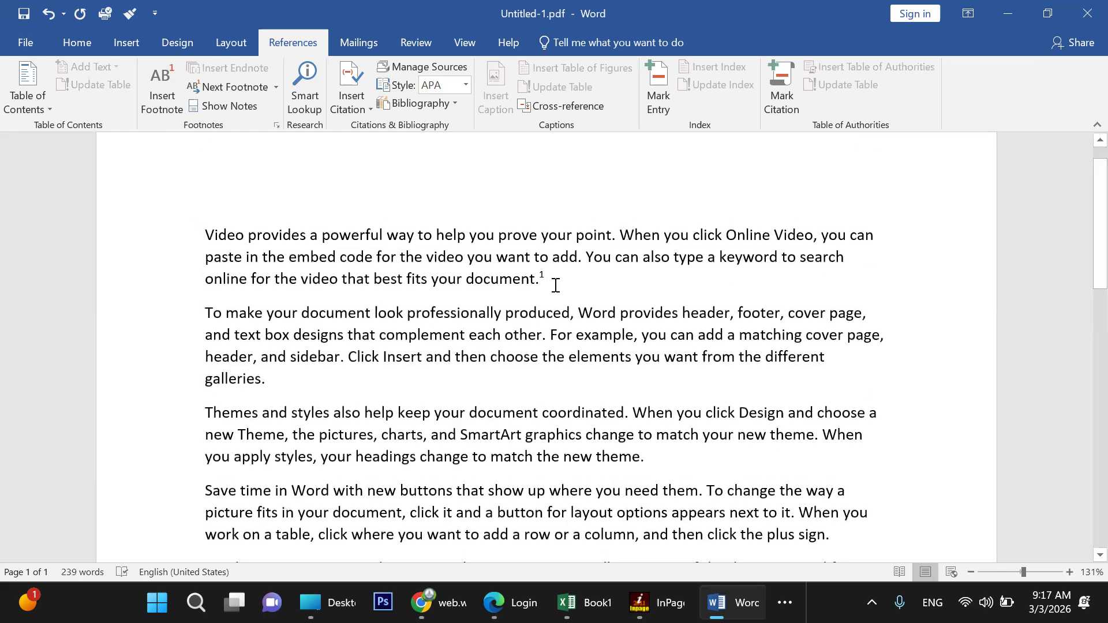
pyautogui.scroll(-10, 346, 383)
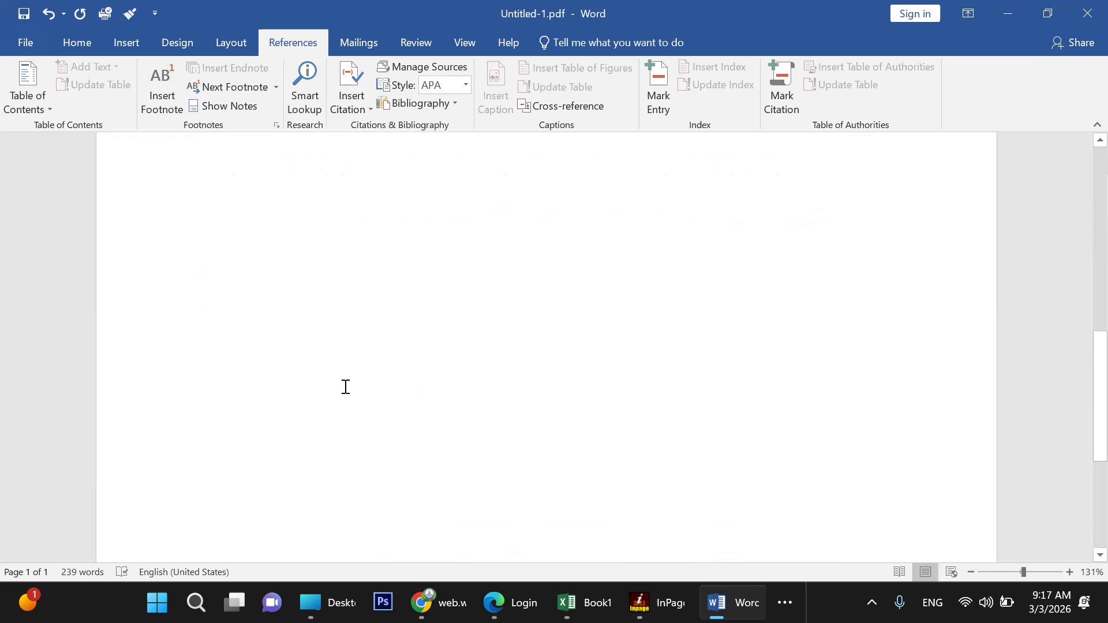
pyautogui.scroll(-5, 324, 415)
pyautogui.scroll(-2, 255, 471)
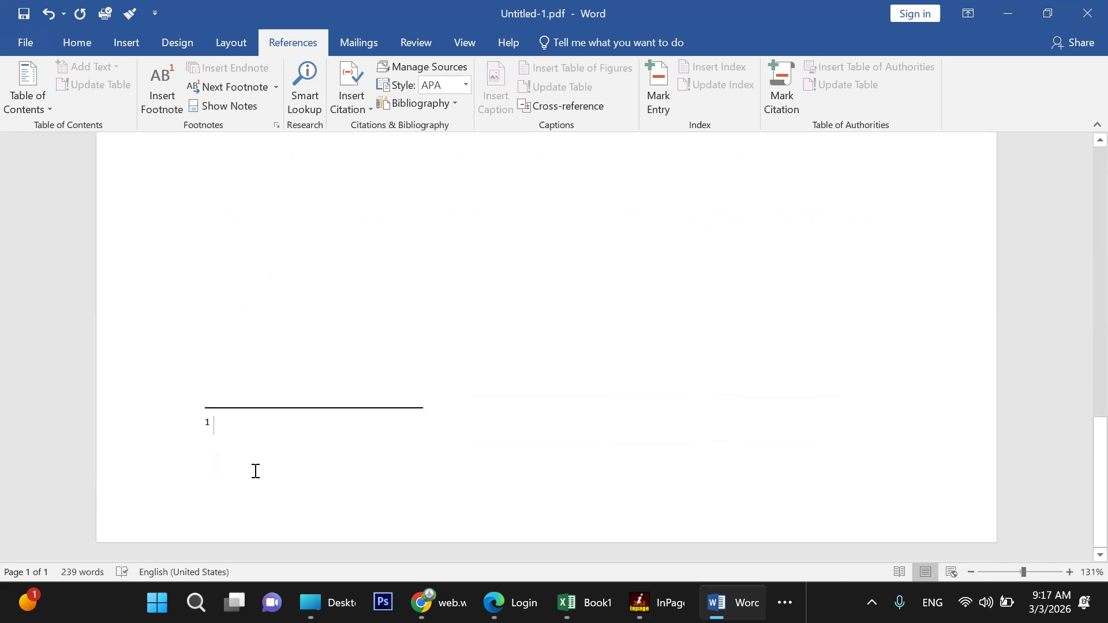
pyautogui.scroll(12, 257, 453)
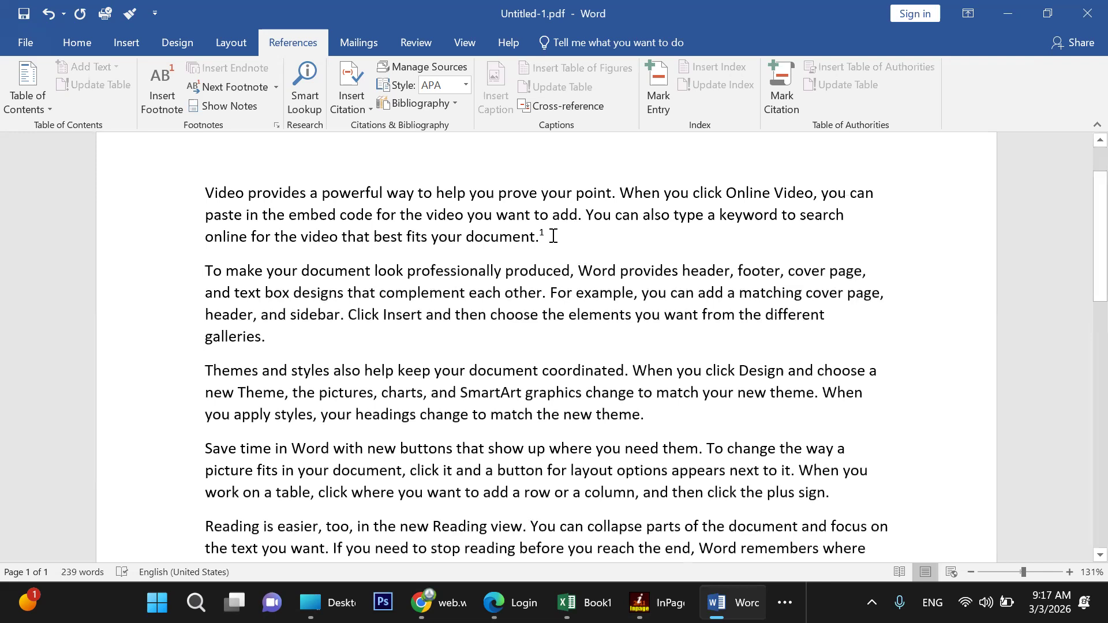
pyautogui.scroll(-12, 553, 236)
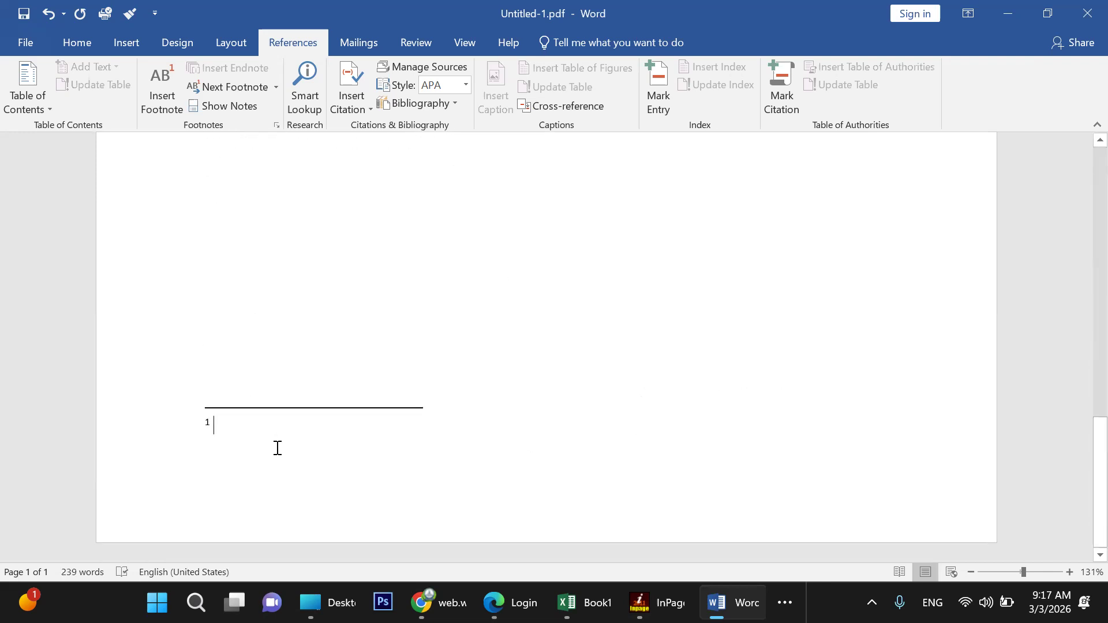
pyautogui.write('Extra tr')
pyautogui.write('xt about it')
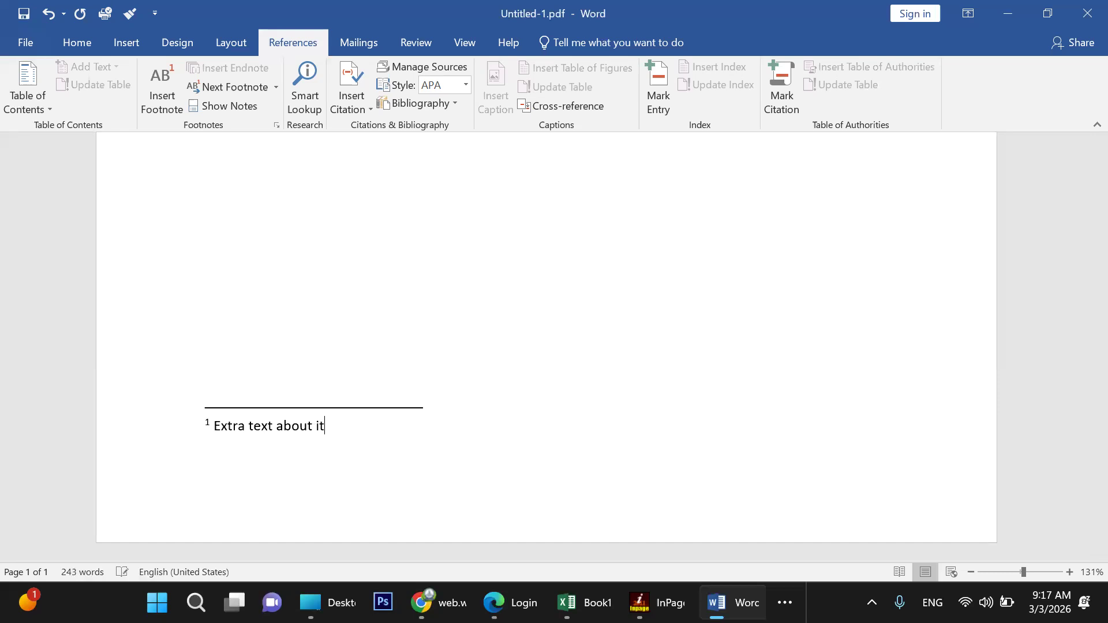
pyautogui.scroll(8, 327, 309)
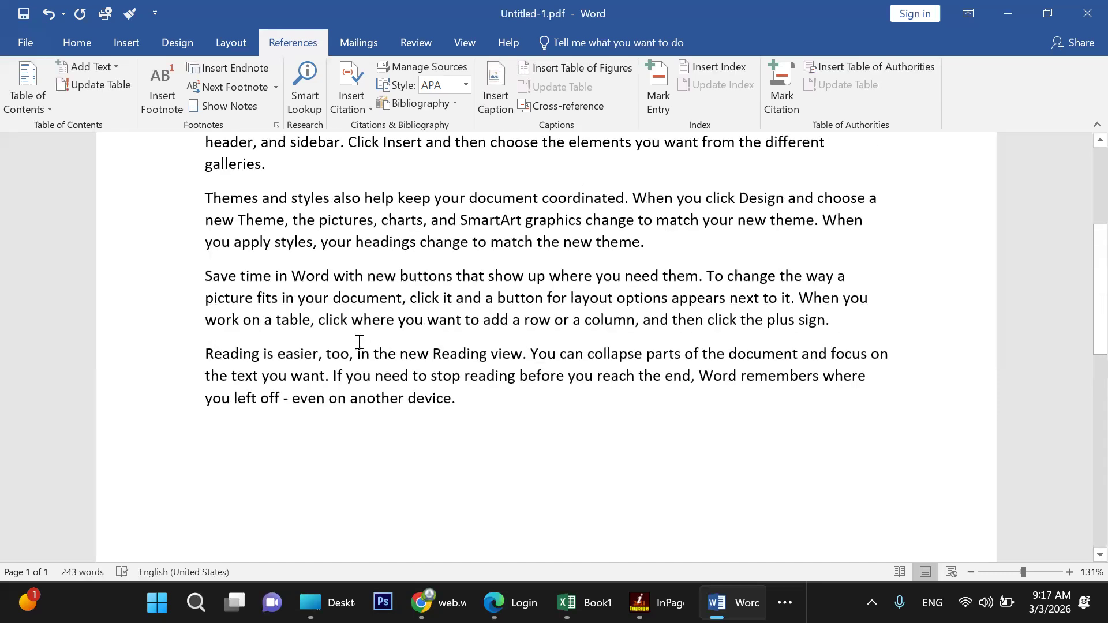
pyautogui.scroll(3, 374, 351)
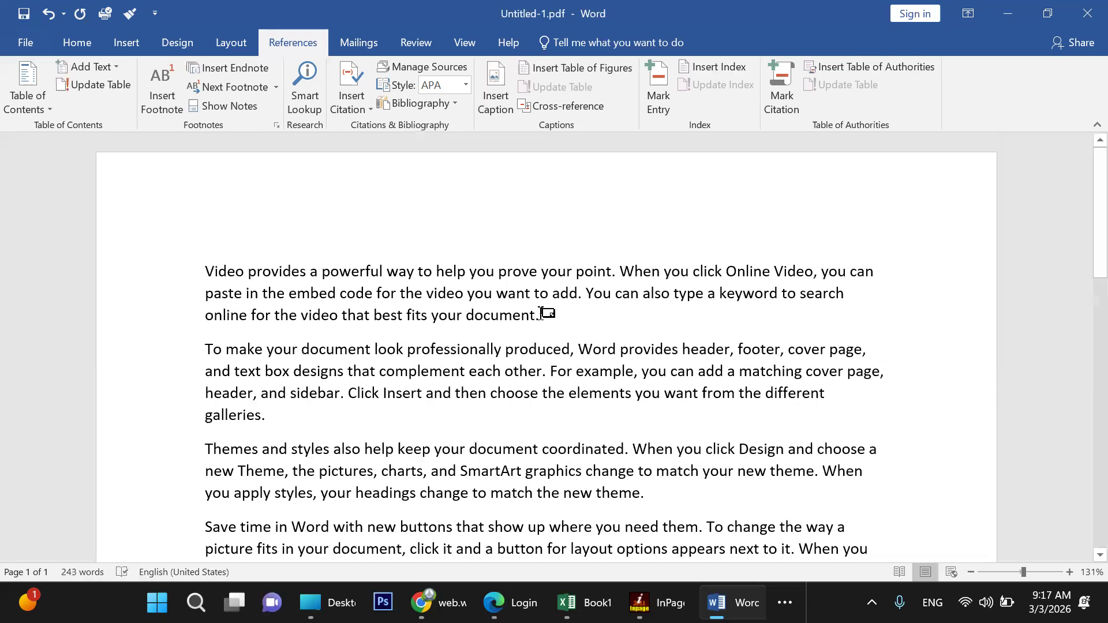
pyautogui.moveTo(541, 314)
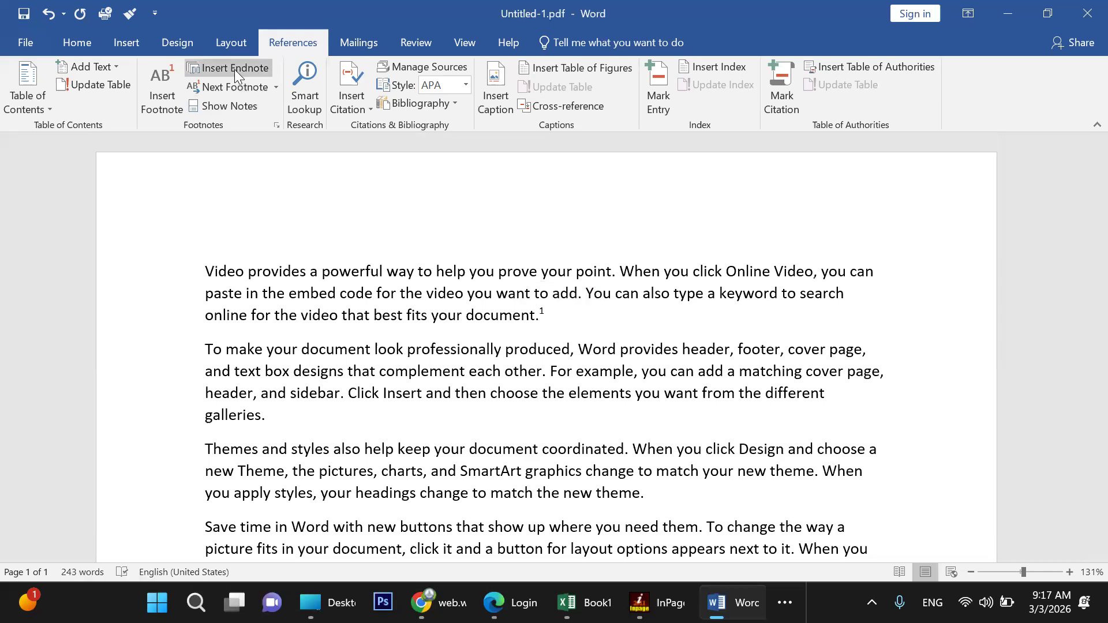
pyautogui.scroll(-3, 486, 322)
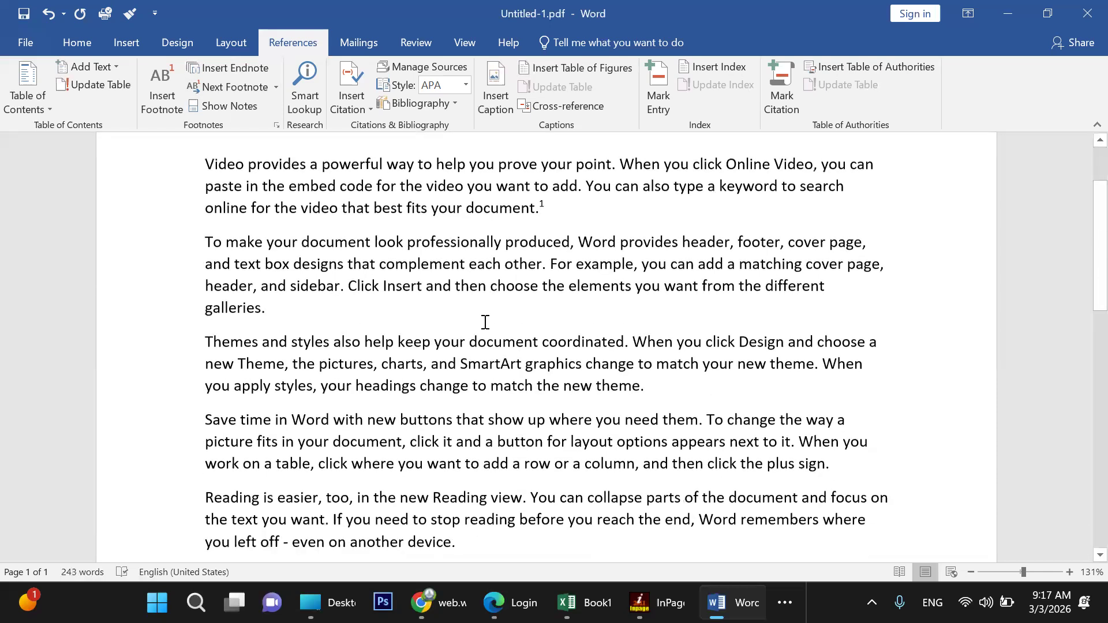
pyautogui.moveTo(285, 309); pyautogui.dragTo(206, 243)
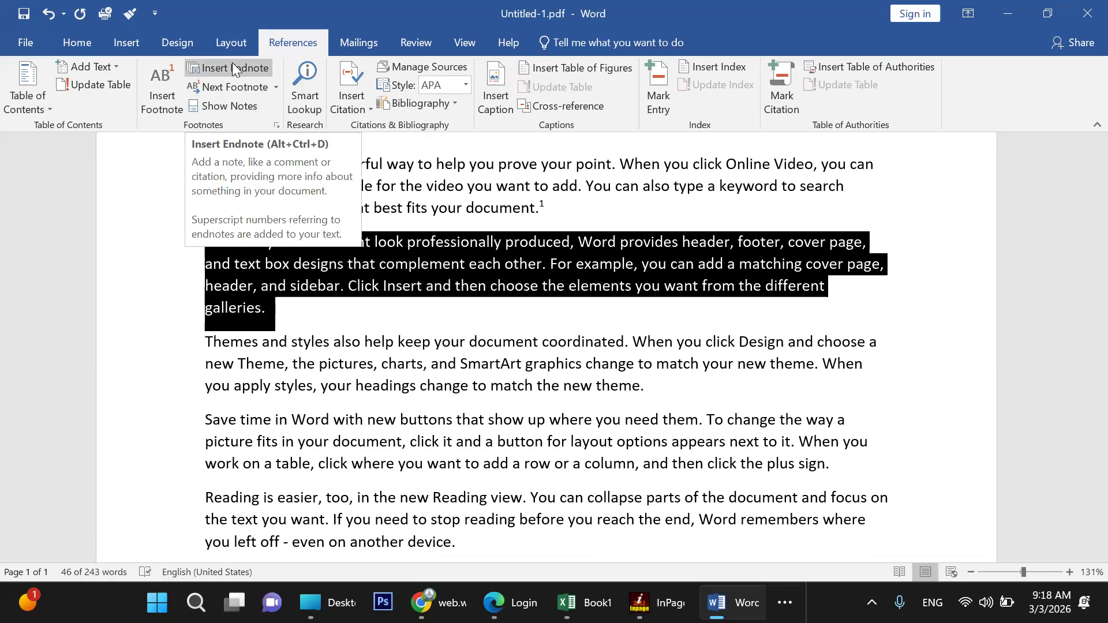
pyautogui.click(461, 419)
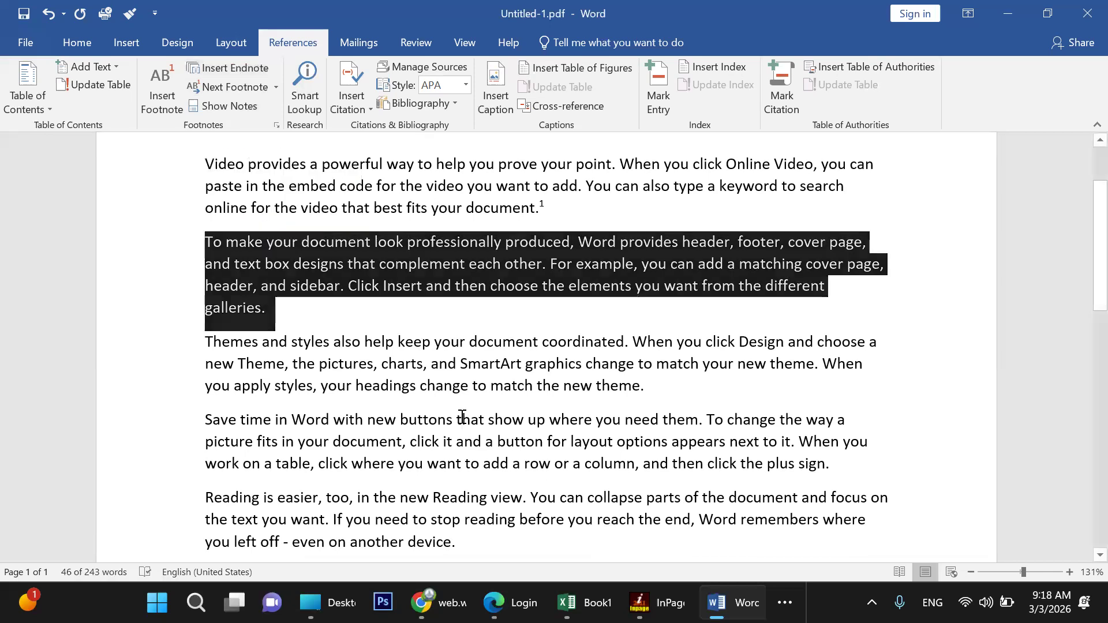
# Copy all paragraphs from "To make your document look professionally produced" onward and paste three additional copies at the end of the document
pyautogui.moveTo(466, 552); pyautogui.dragTo(207, 243)
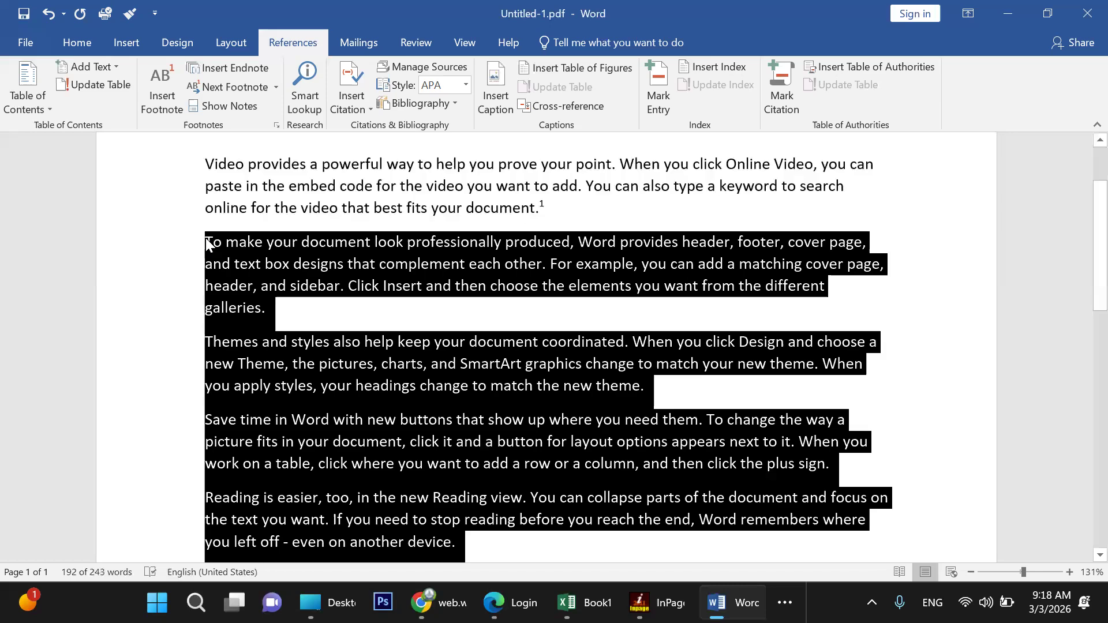
pyautogui.write('To make your document look professionally produced, Word provides header, footer, cover page, and text box designs that complement each other. For example, you can add a matching cover page, header, and sidebar. Click Insert and then choose the elements you want from the different galleries. Themes and styles also help keep your document coordinated. When you click Design and choose a new Theme, the pictures, charts, and SmartArt graphics change to match your new theme. When you apply styles, your headings change to match the new theme. Save time in Word with new buttons that show up where you need them. To change the way a picture fits in your document, click it and a button for layout options appears next to it. When you work on a table, click where you want to add a row or a column, and then click the plus sign. Reading is easier, too, in the new Reading view. You can collapse parts of the document and focus on the text you want. If you need to stop reading before you reach the end, Word remembers where you left off - even on another device.')
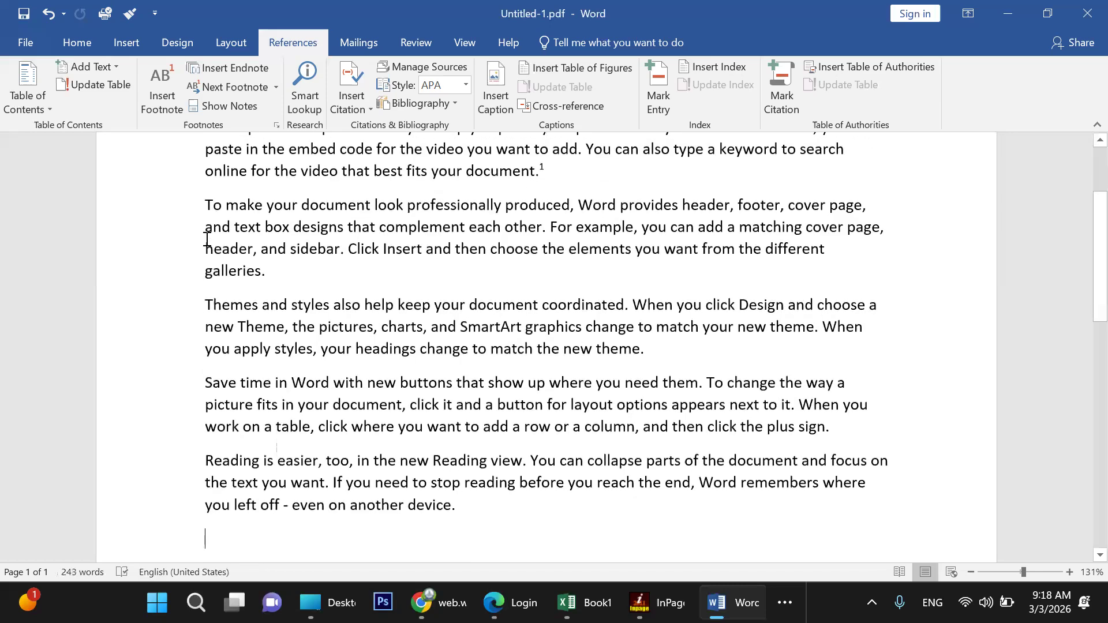
pyautogui.write('To make your document look professionally produced, Word provides header, footer, cover page, and text box designs that complement each other. For example, you can add a matching cover page, header, and sidebar. Click Insert and then choose the elements you want from the different galleries. Themes and styles also help keep your document coordinated. When you click Design and choose a new Theme, the pictures, charts, and SmartArt graphics change to match your new theme. When you apply styles, your headings change to match the new theme. Save time in Word with new buttons that show up where you need them. To change the way a picture fits in your document, click it and a button for layout options appears next to it. When you work on a table, click where you want to add a row or a column, and then click the plus sign. Reading is easier, too, in the new Reading view. You can collapse parts of the document and focus on the text you want. If you need to stop reading before you reach the end, Word remembers where you left off - even on another device.')
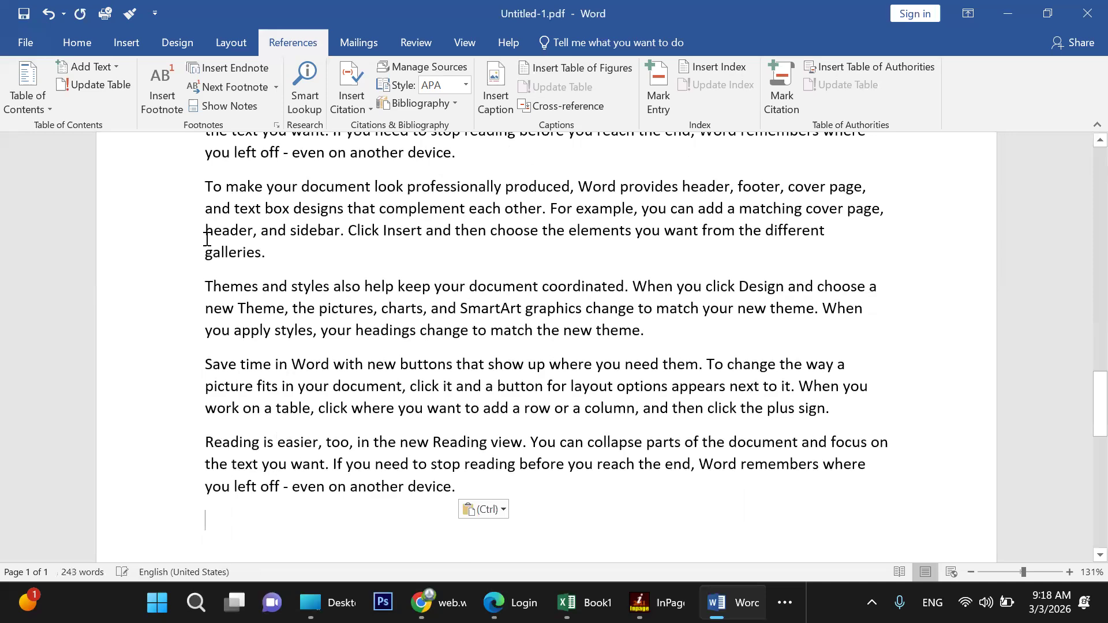
pyautogui.press('ctrl')
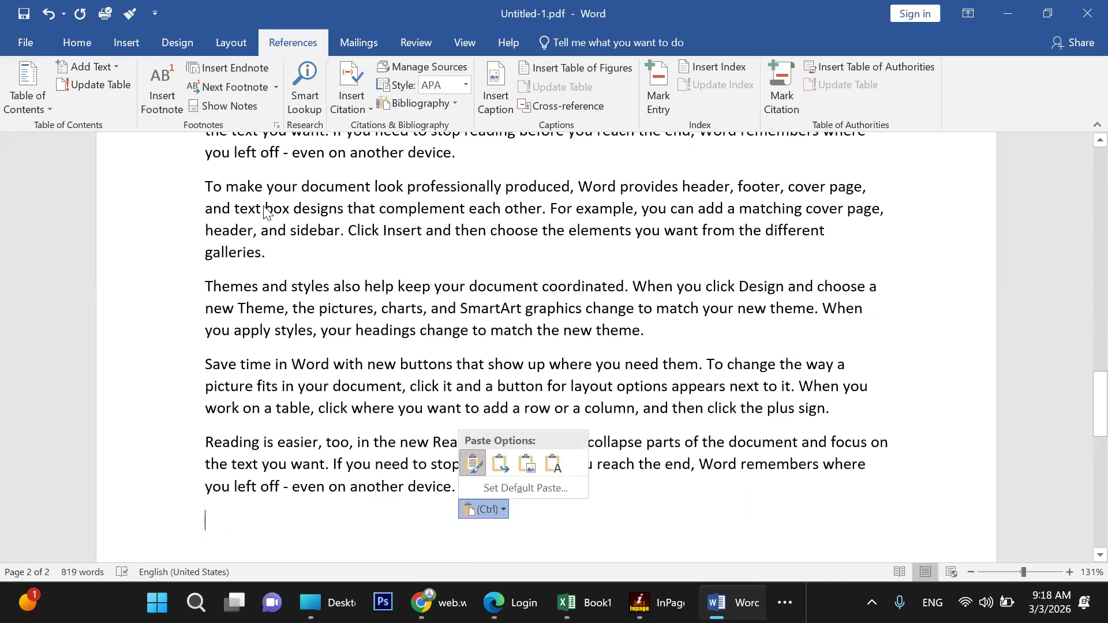
# Insert an endnote for the second paragraph, which begins "To make your document look professionally produced"
pyautogui.scroll(13, 484, 278)
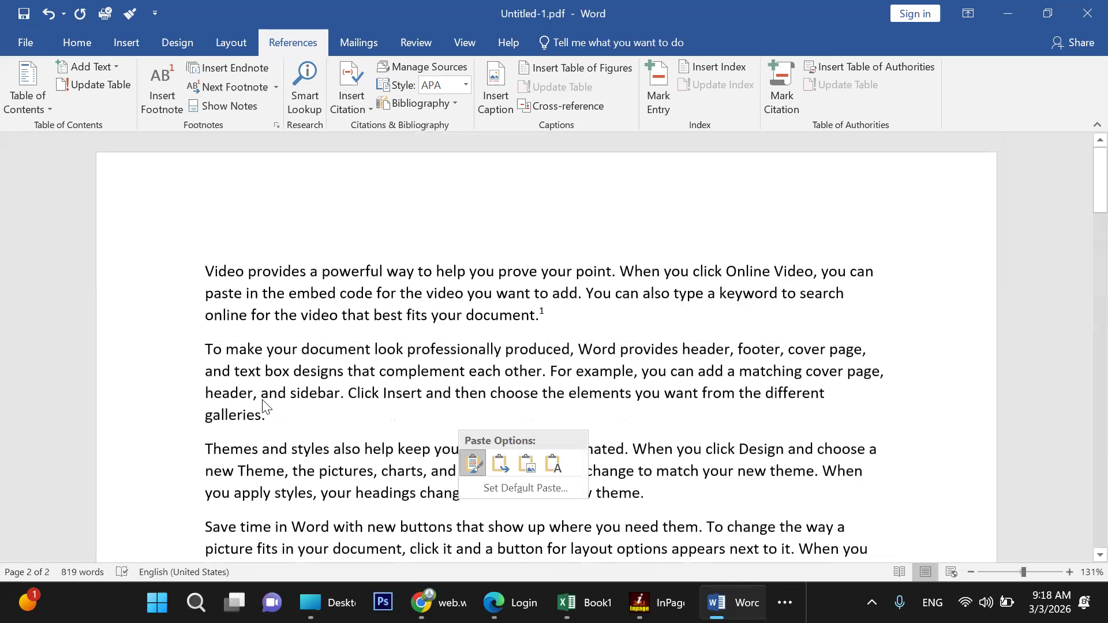
pyautogui.click(281, 417)
pyautogui.moveTo(268, 407); pyautogui.dragTo(189, 350)
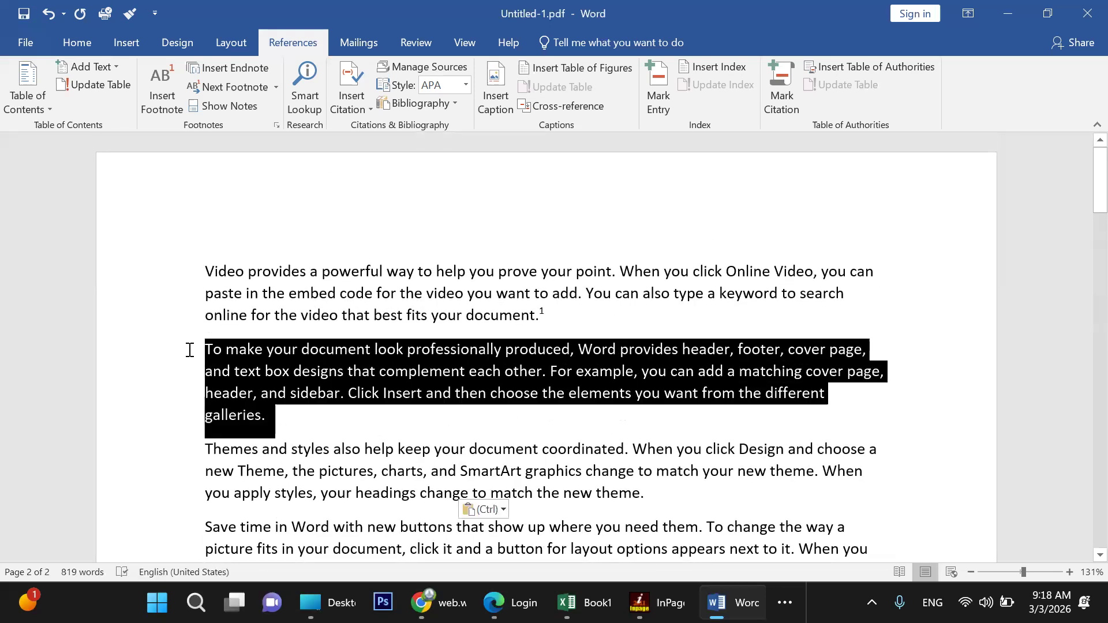
pyautogui.click(240, 67)
# Enter "End note about this" as the endnote's text at the end of the document
pyautogui.scroll(4, 411, 351)
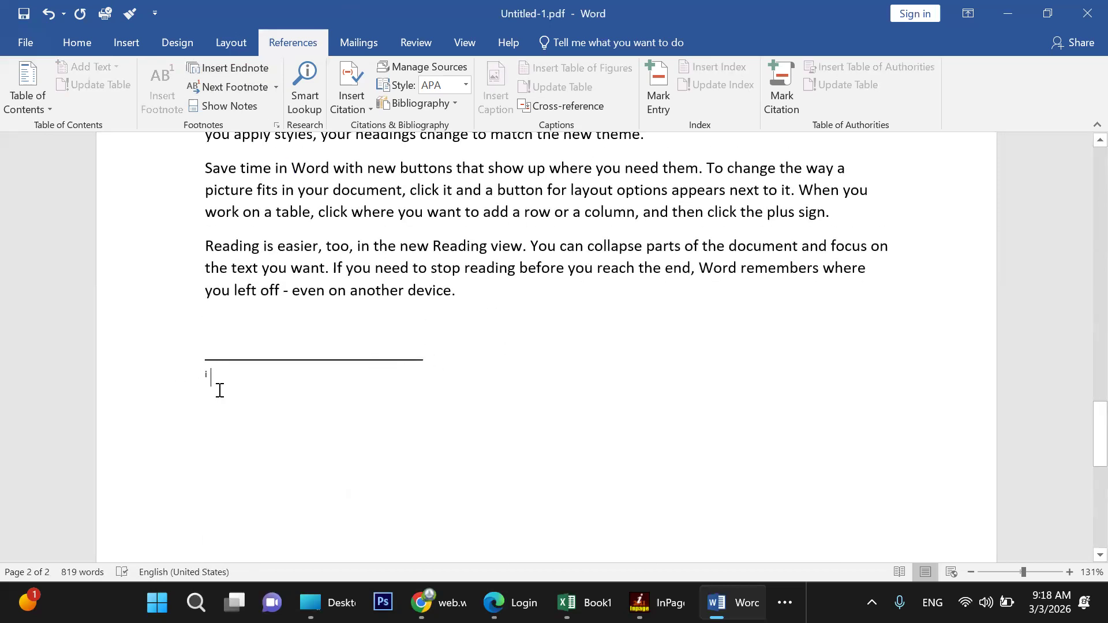
pyautogui.scroll(7, 220, 390)
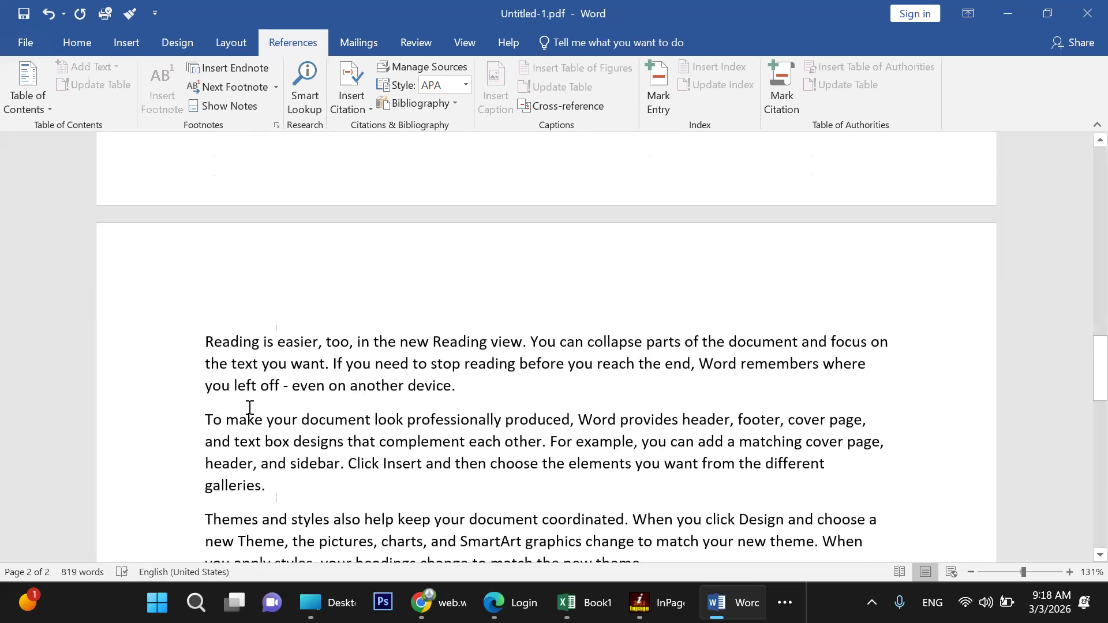
pyautogui.scroll(8, 249, 407)
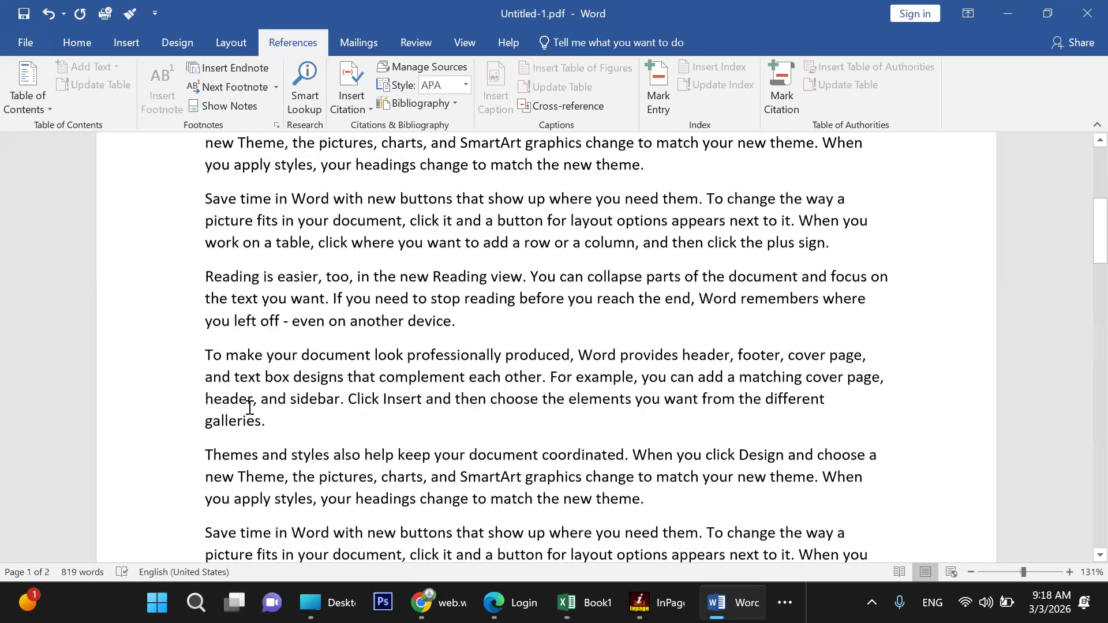
pyautogui.scroll(5, 249, 407)
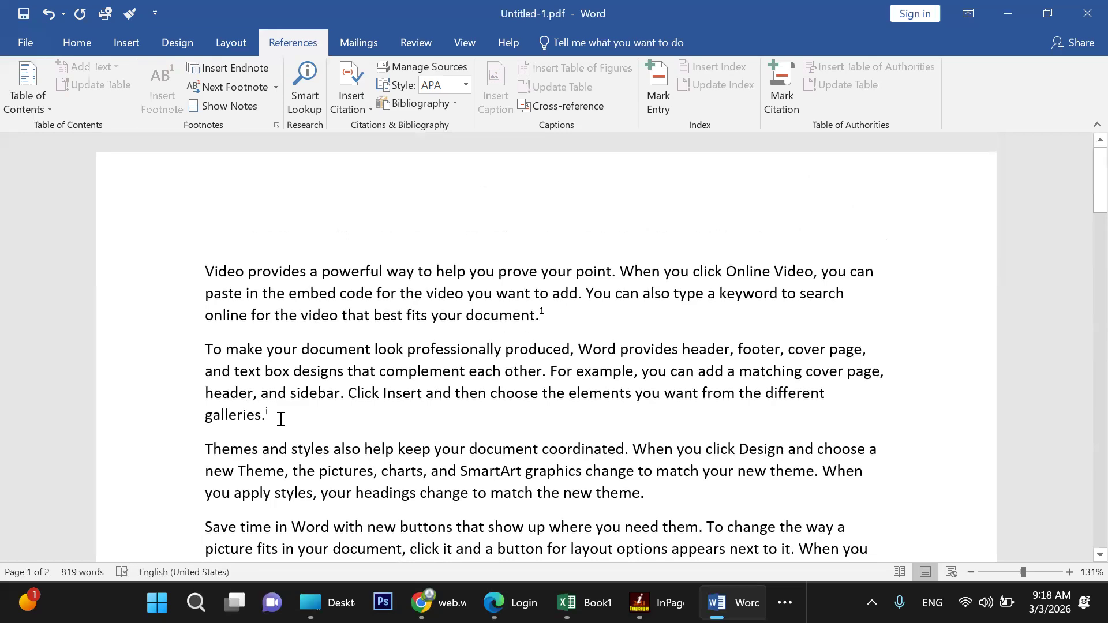
pyautogui.scroll(-5, 364, 366)
pyautogui.scroll(-10, 328, 373)
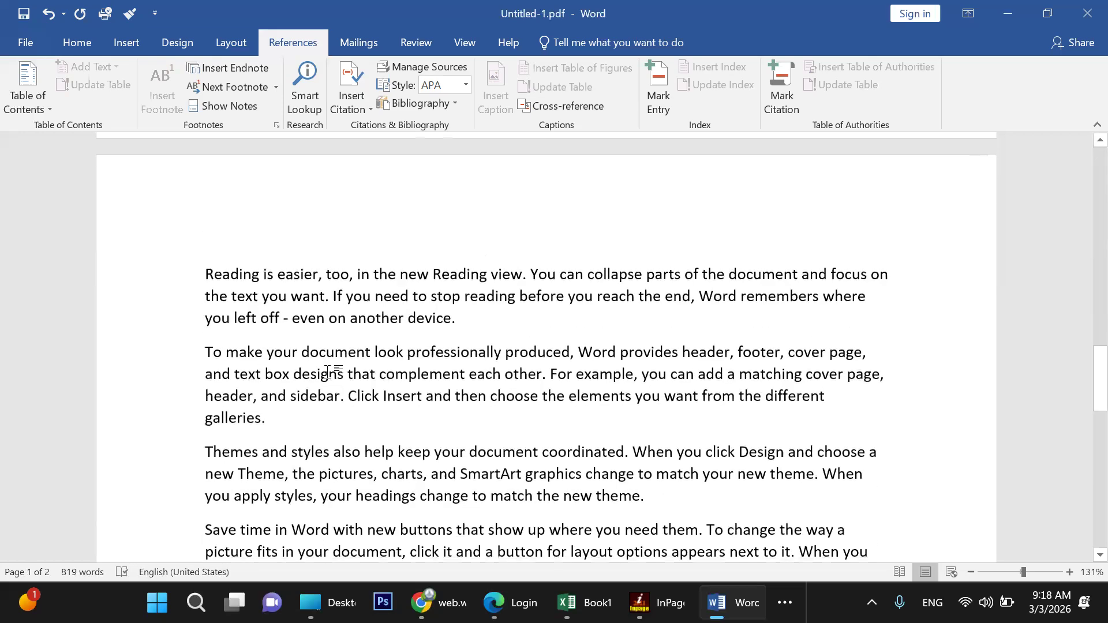
pyautogui.scroll(4, 328, 373)
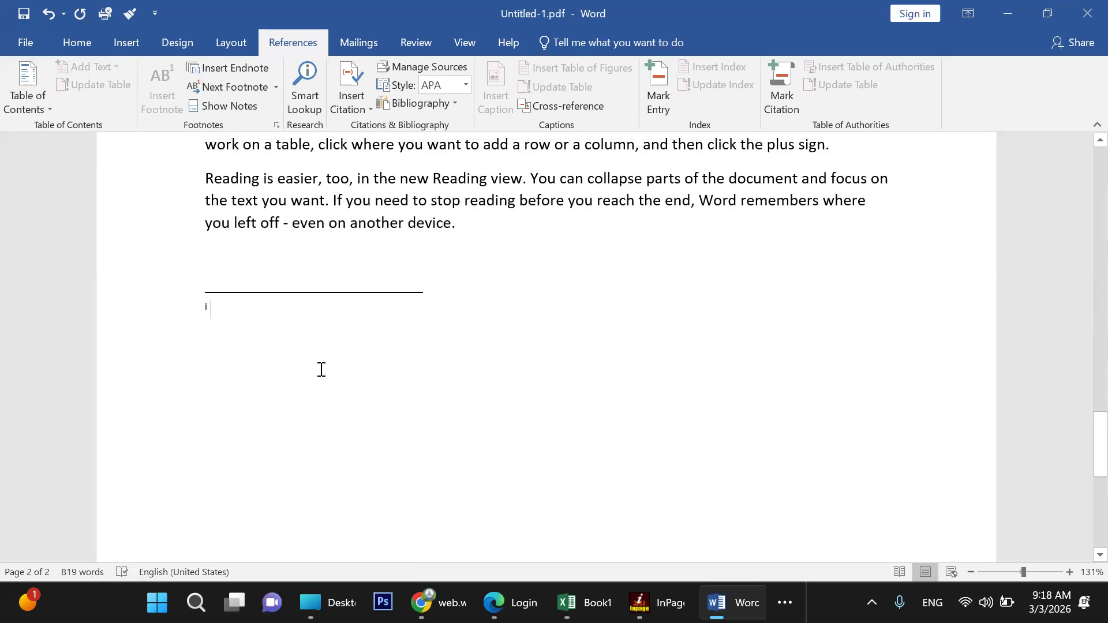
pyautogui.write('ent')
pyautogui.press('BackSpace')
pyautogui.write('d')
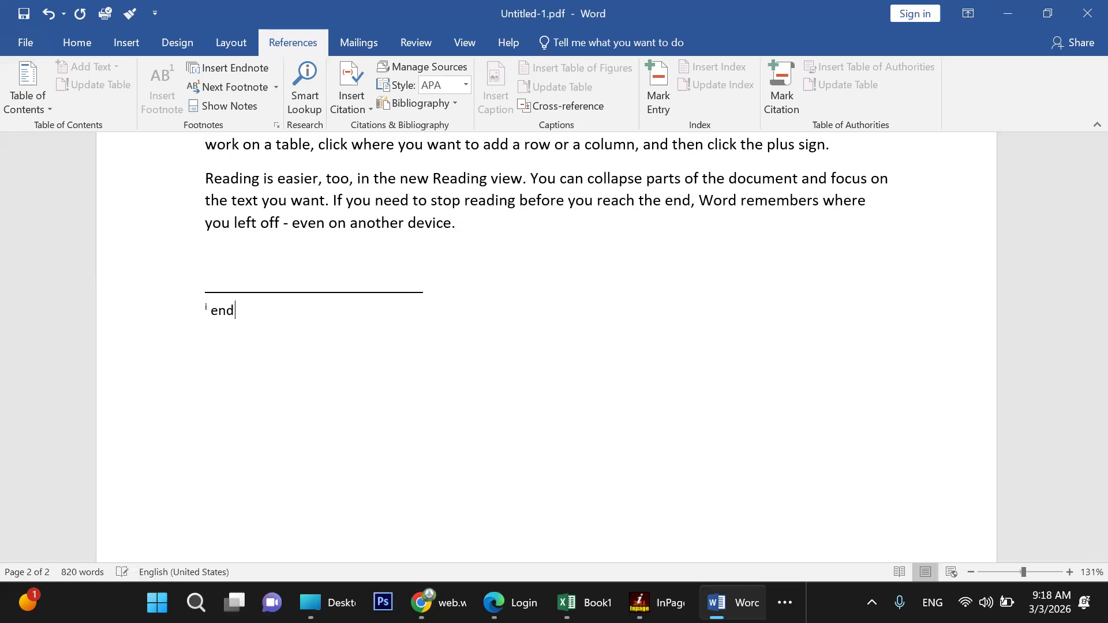
pyautogui.write(' noo')
pyautogui.press('BackSpace')
pyautogui.write('te about th')
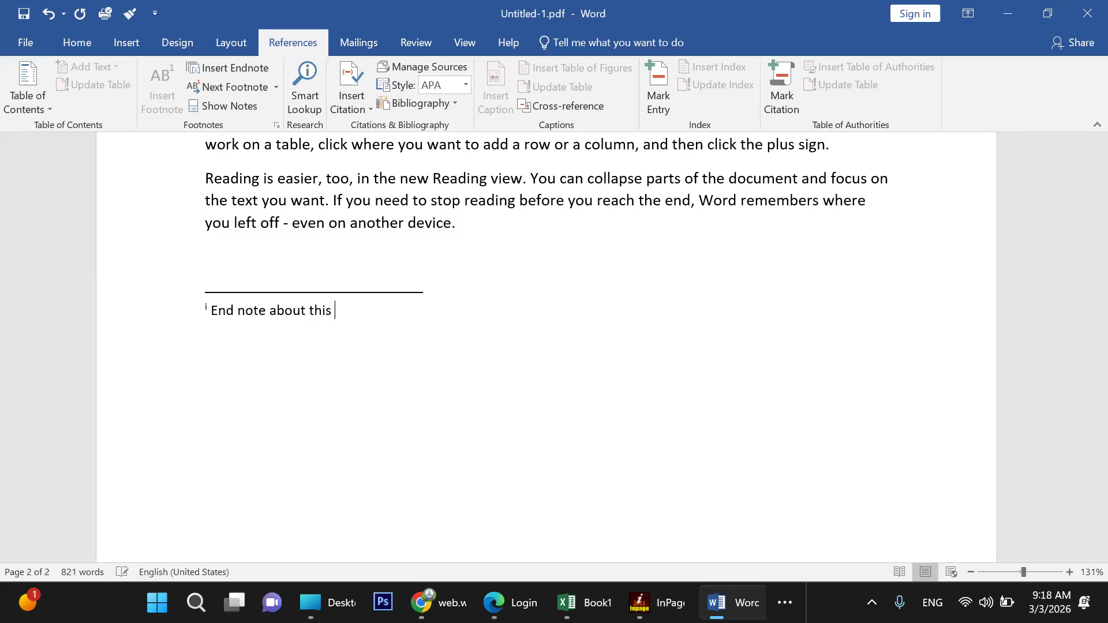
pyautogui.write('is')
# Compare where the footnote and the endnote are placed with their reference marks in the first two paragraphs
pyautogui.click(407, 227)
pyautogui.scroll(3, 385, 356)
pyautogui.scroll(12, 384, 357)
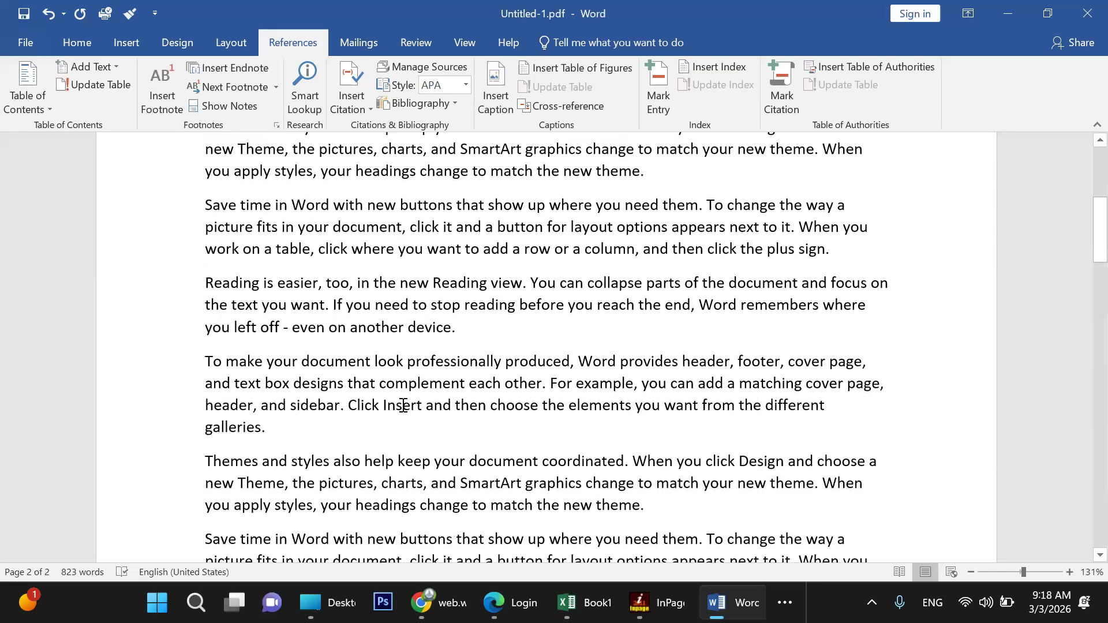
pyautogui.scroll(10, 403, 405)
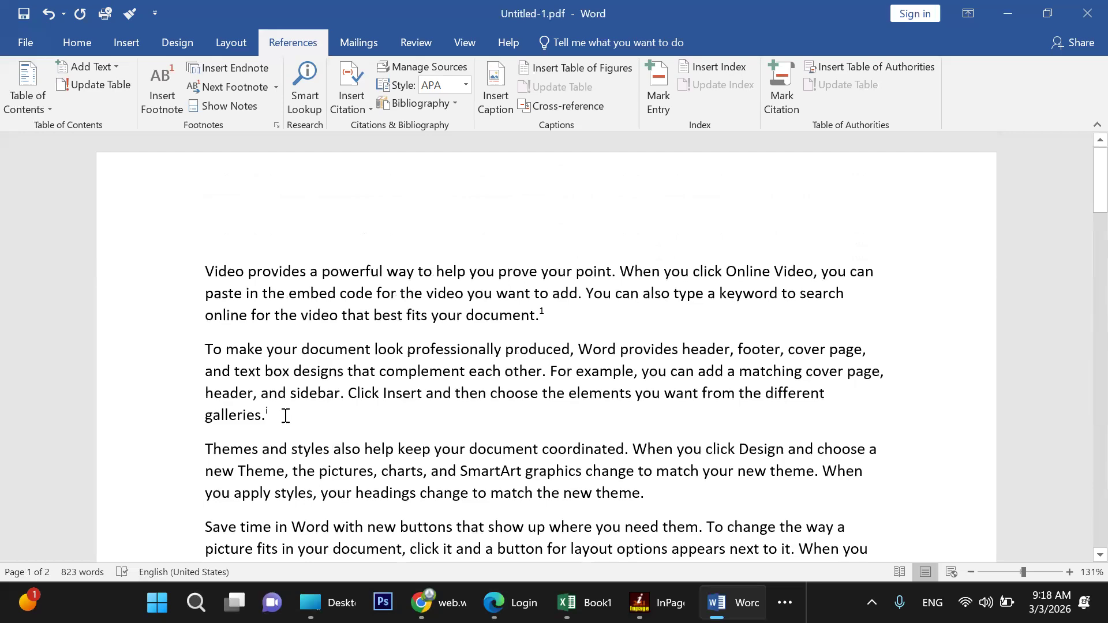
pyautogui.moveTo(267, 409)
pyautogui.scroll(-4, 525, 327)
pyautogui.scroll(1, 525, 327)
pyautogui.scroll(-4, 525, 327)
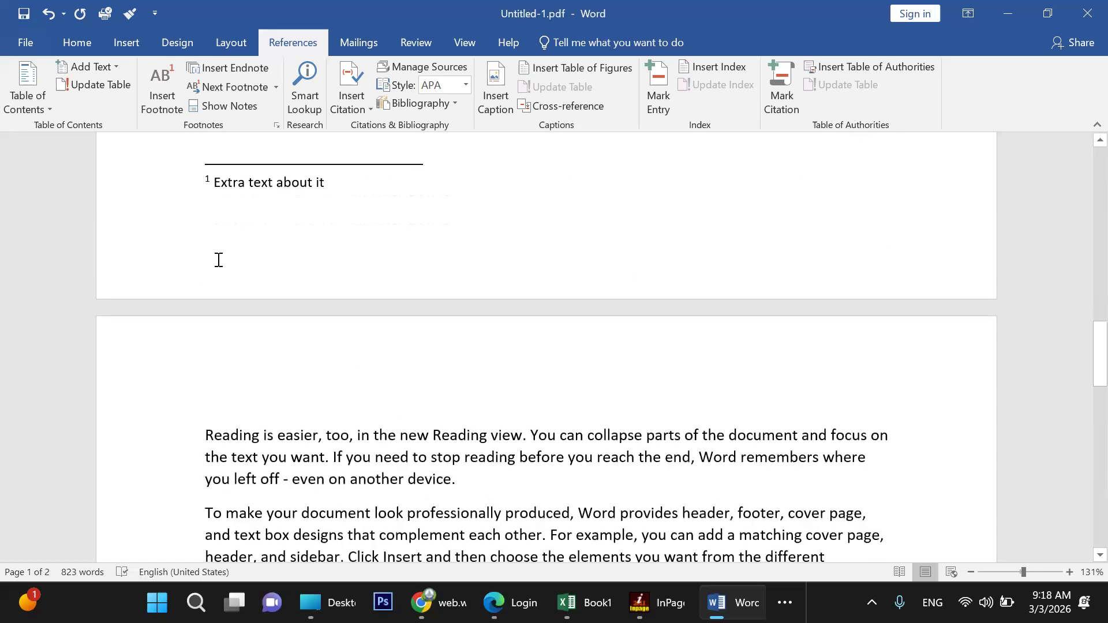
pyautogui.scroll(1, 235, 262)
pyautogui.scroll(-6, 340, 284)
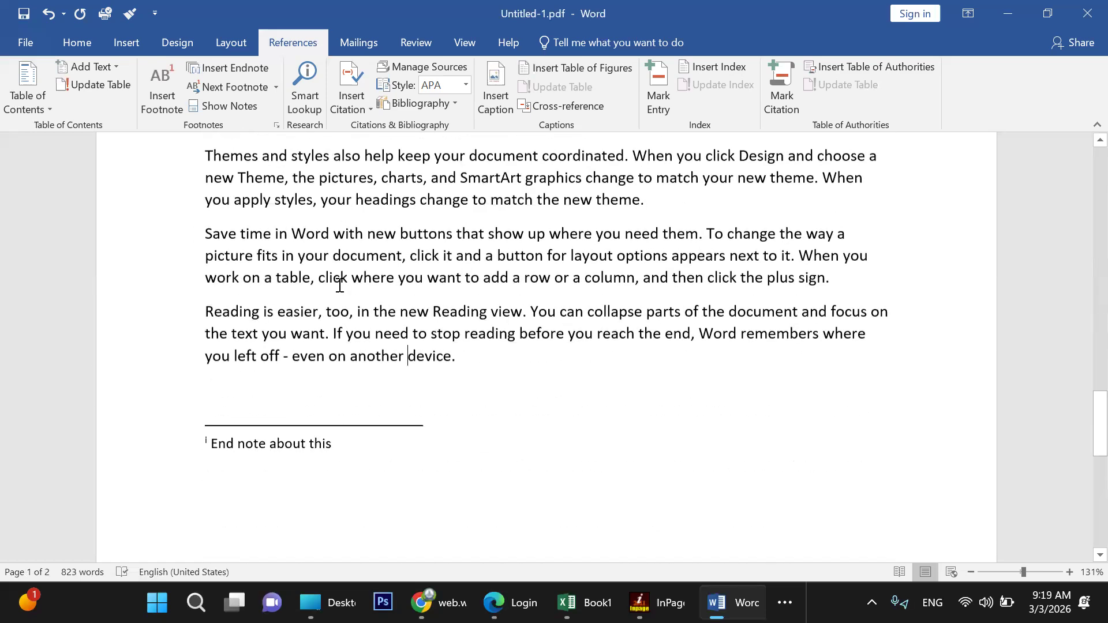
pyautogui.scroll(3, 340, 284)
pyautogui.scroll(5, 340, 284)
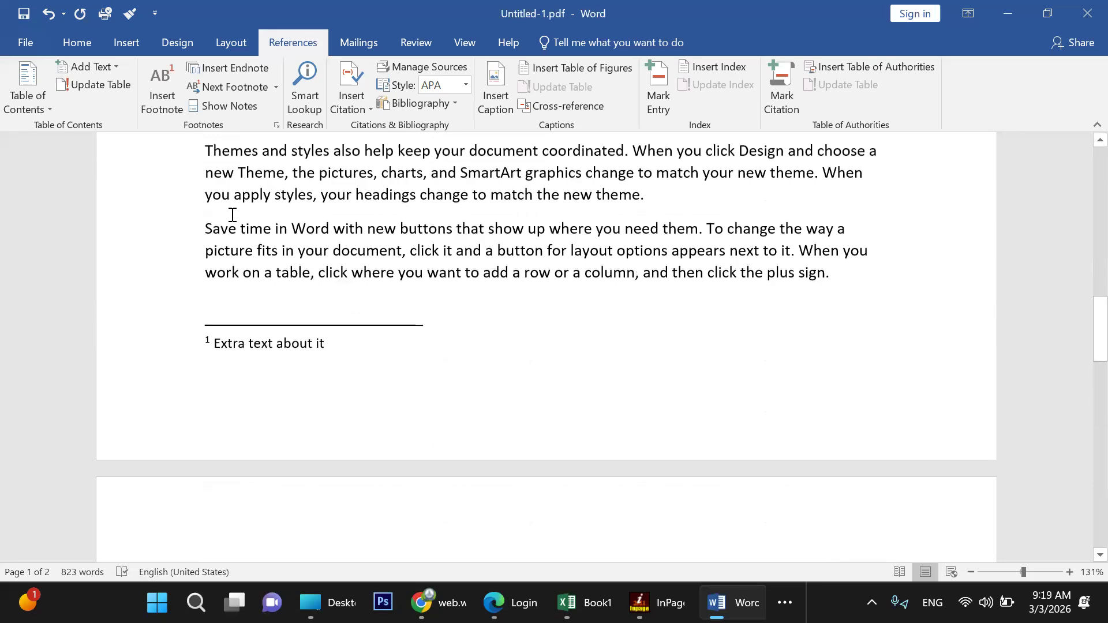
pyautogui.scroll(4, 334, 277)
pyautogui.scroll(1, 346, 300)
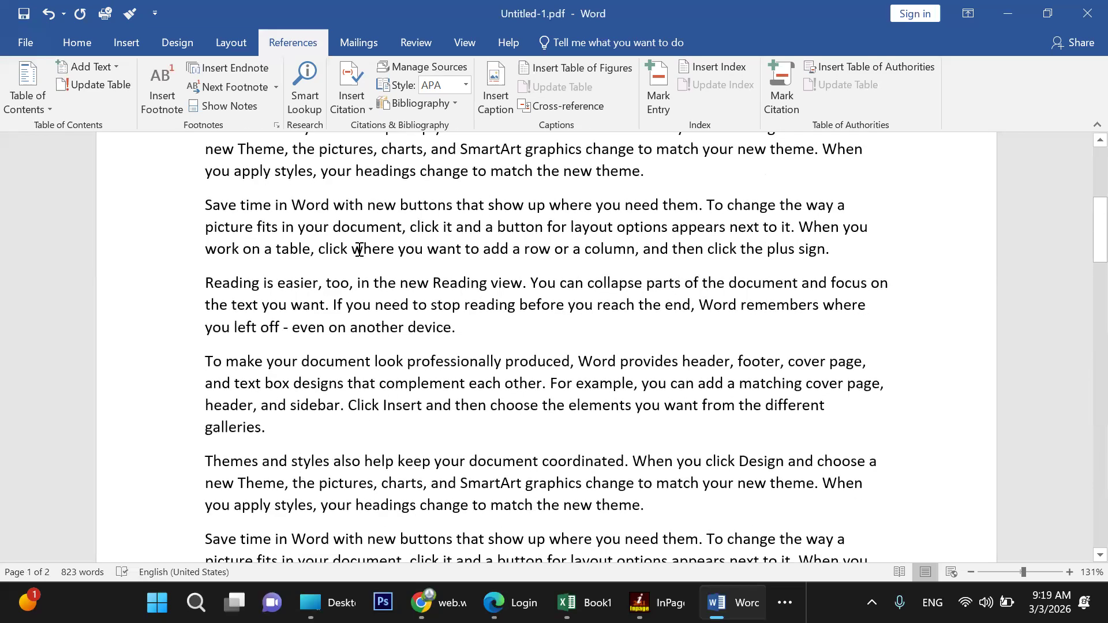
pyautogui.scroll(5, 359, 254)
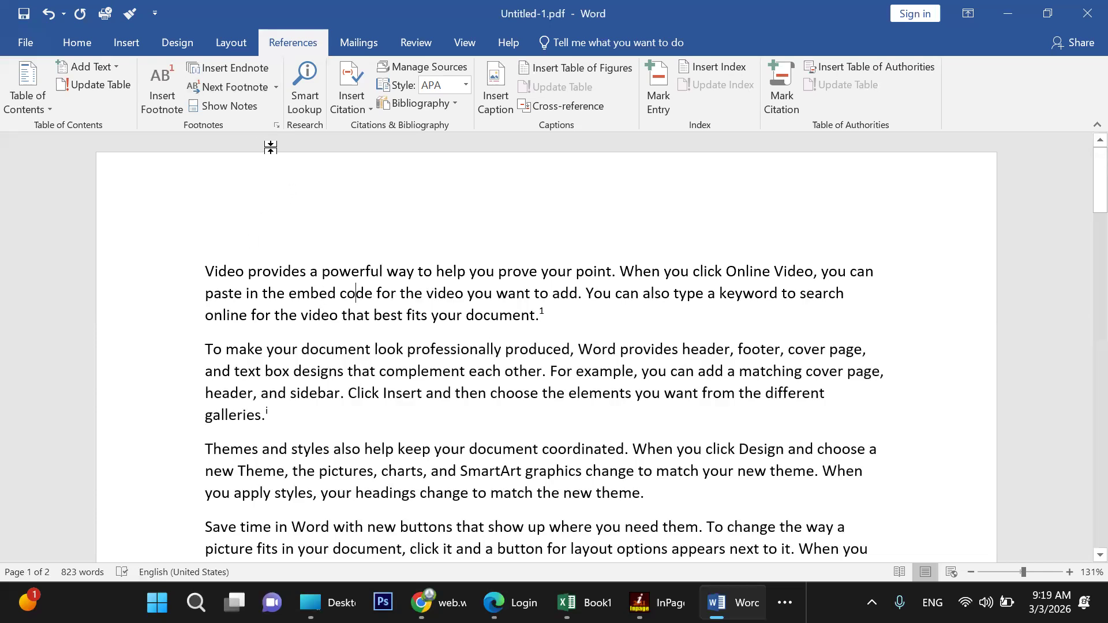
# Review the Show Notes choices for viewing the footnote or endnote area and dismiss them
pyautogui.click(239, 106)
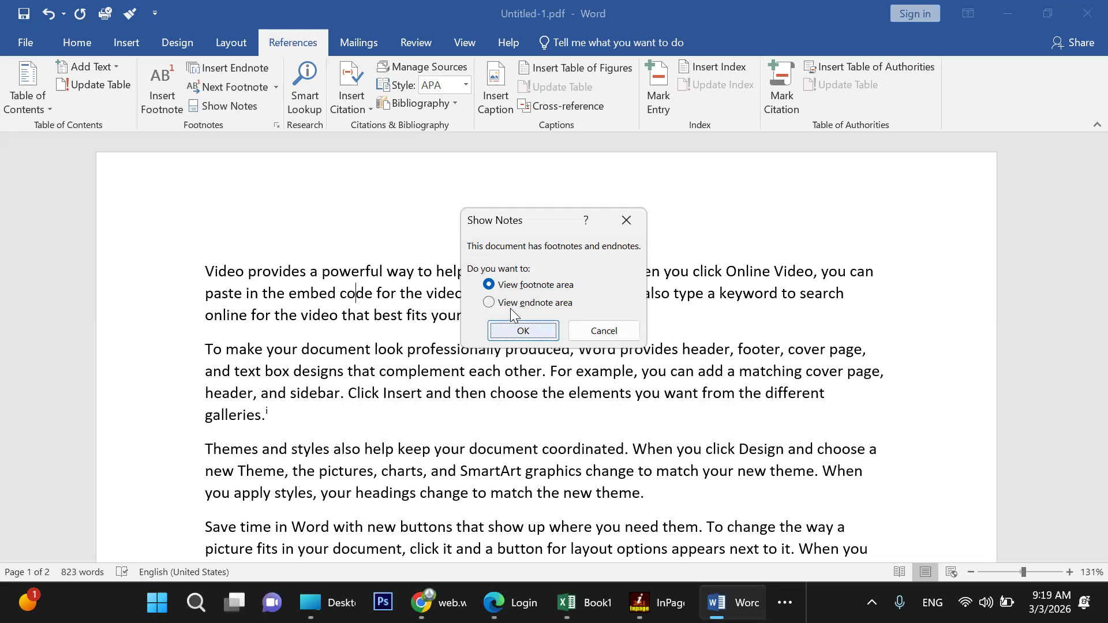
pyautogui.click(603, 331)
pyautogui.click(442, 346)
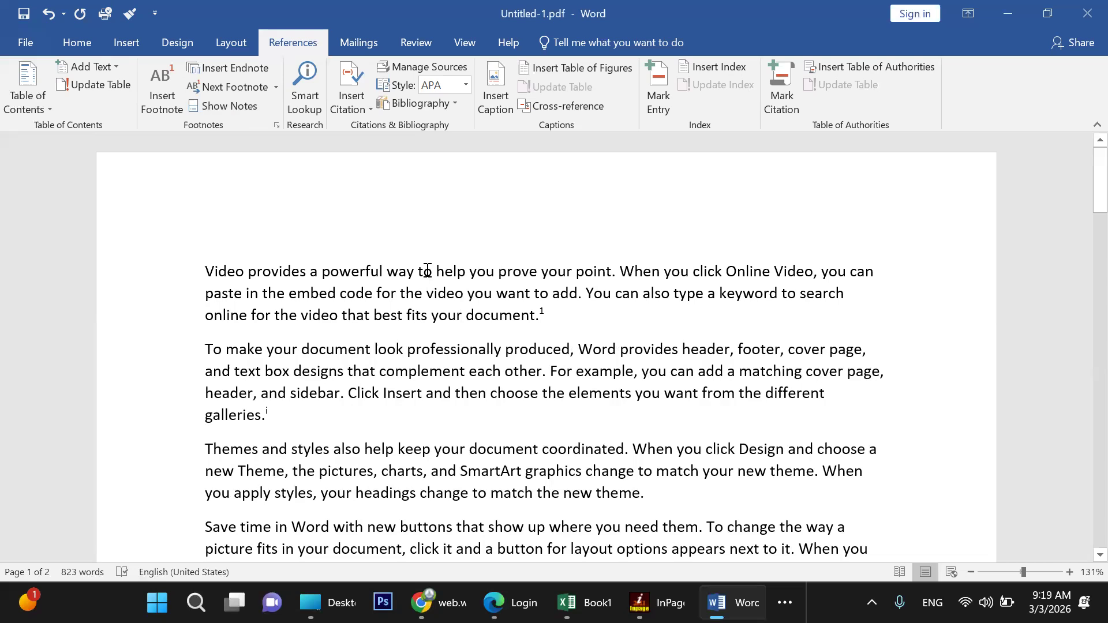
# Run Smart Lookup from the document text and close its results
pyautogui.click(421, 333)
pyautogui.click(310, 90)
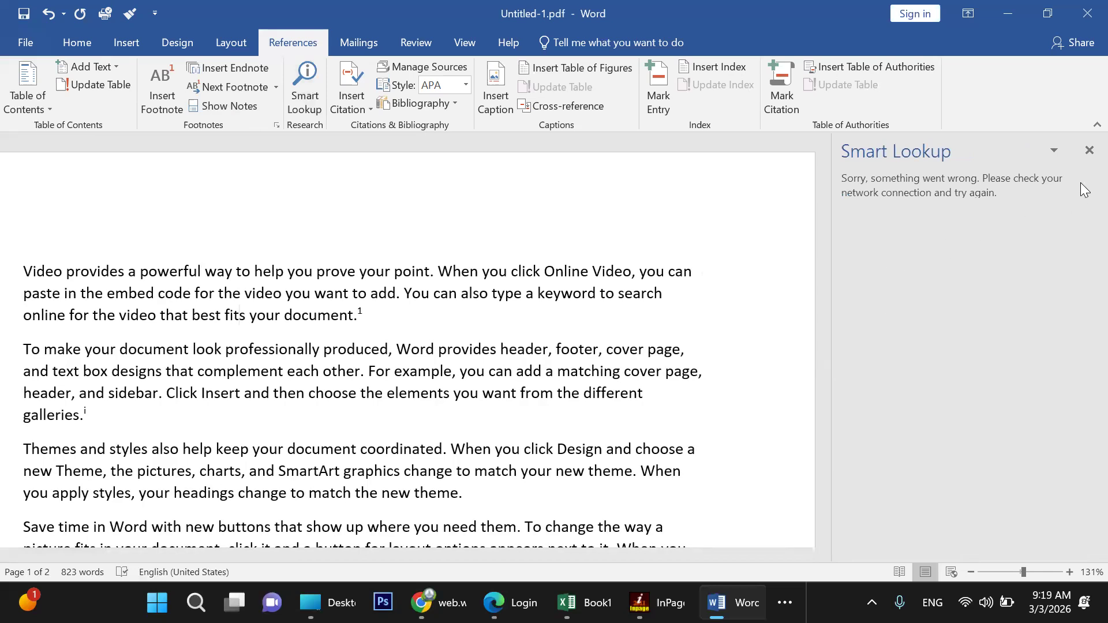
pyautogui.click(1088, 148)
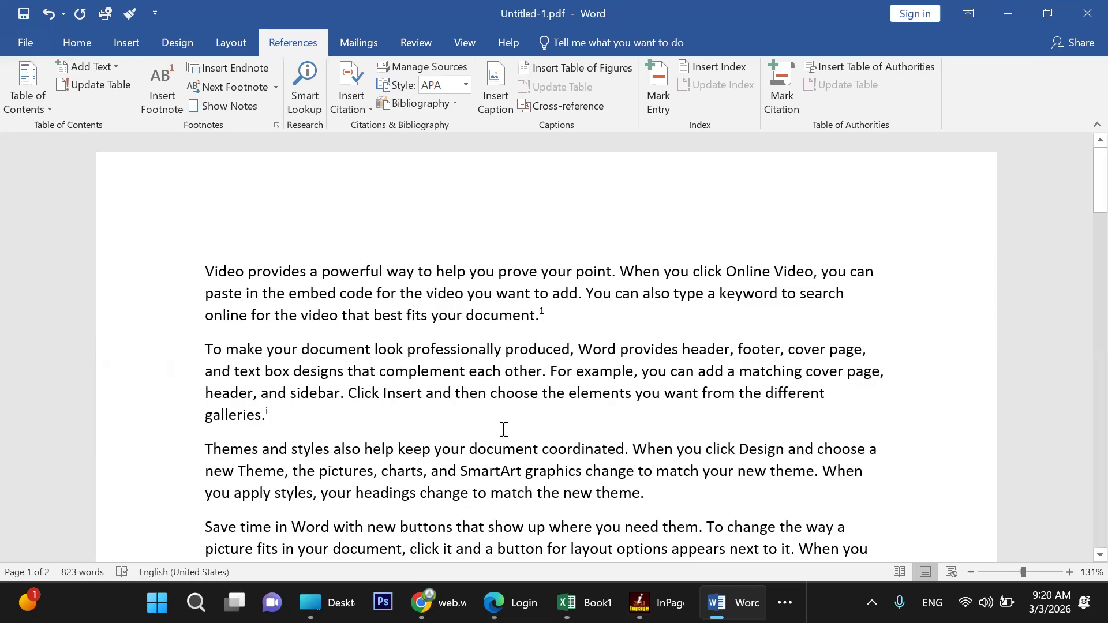
pyautogui.scroll(-5, 503, 430)
pyautogui.scroll(2, 503, 430)
pyautogui.scroll(-6, 504, 430)
pyautogui.scroll(3, 504, 430)
pyautogui.scroll(6, 504, 430)
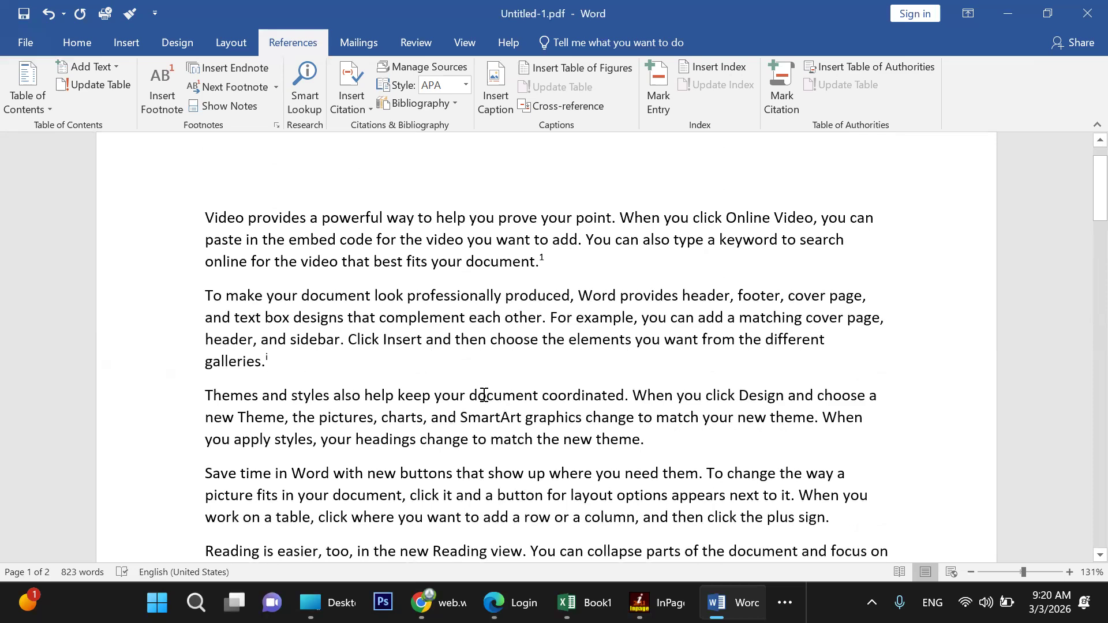
# Start a new citation source at the end of the second paragraph, review the available source types and choose Book
pyautogui.click(367, 110)
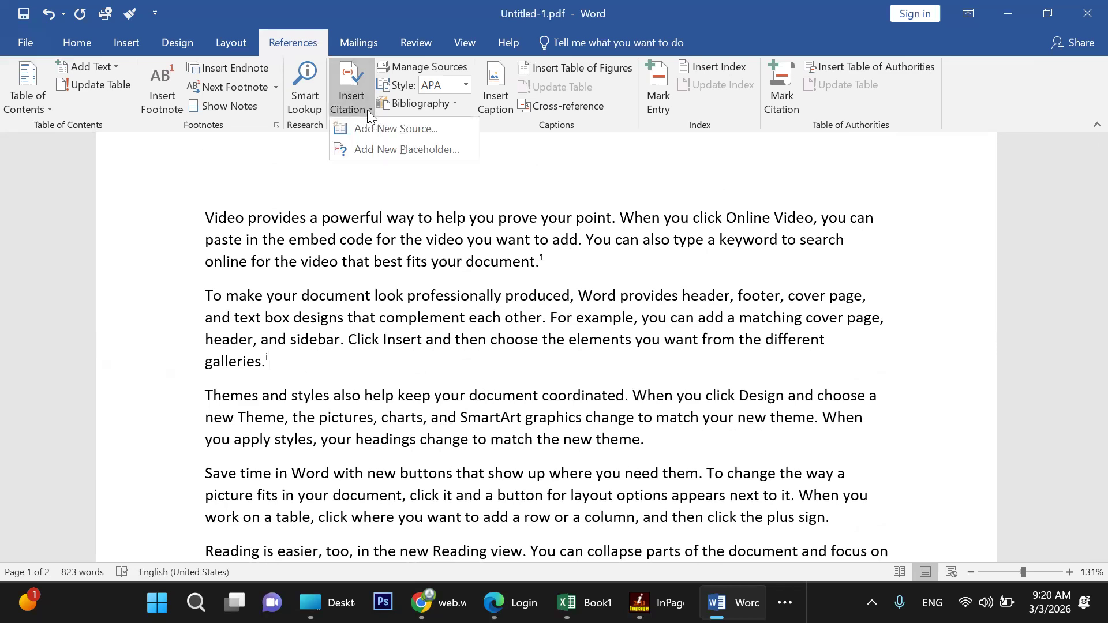
pyautogui.click(369, 128)
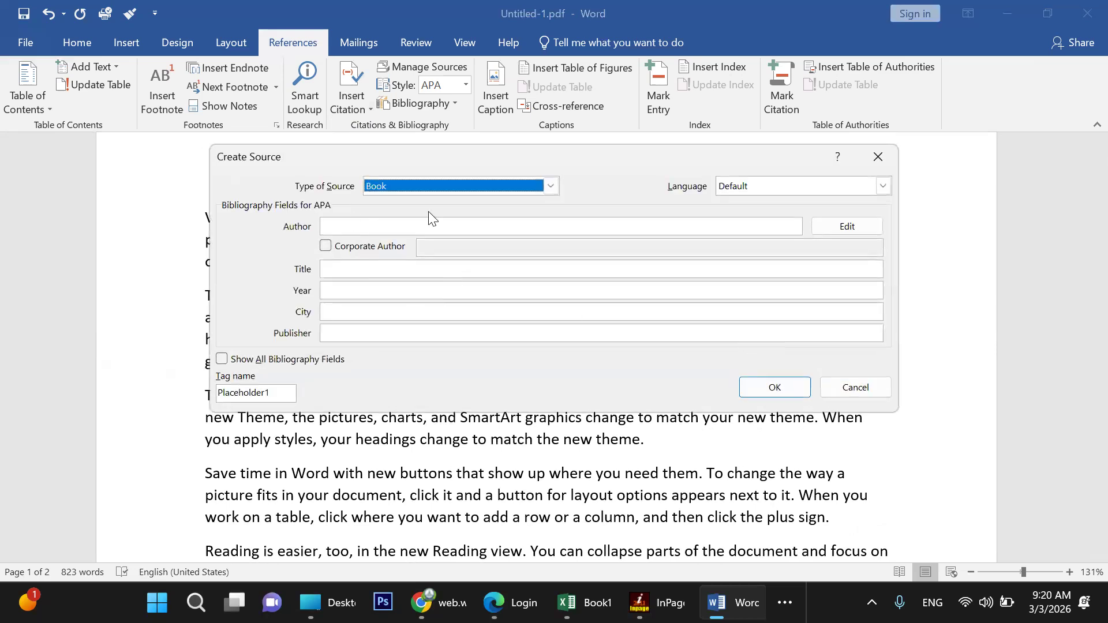
pyautogui.click(447, 185)
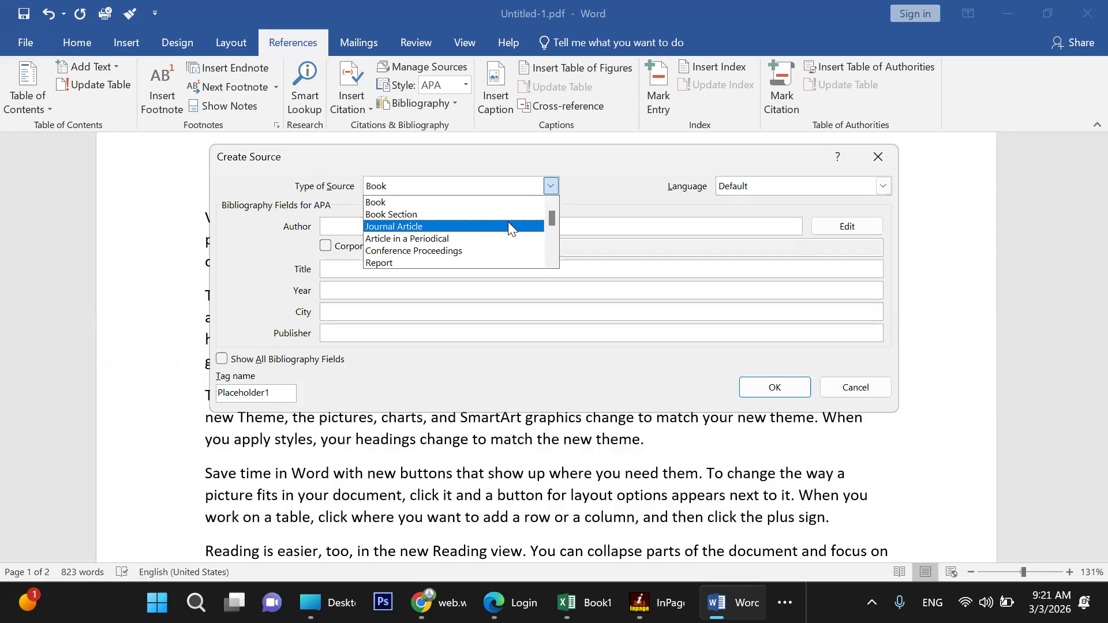
pyautogui.moveTo(549, 219); pyautogui.dragTo(549, 225)
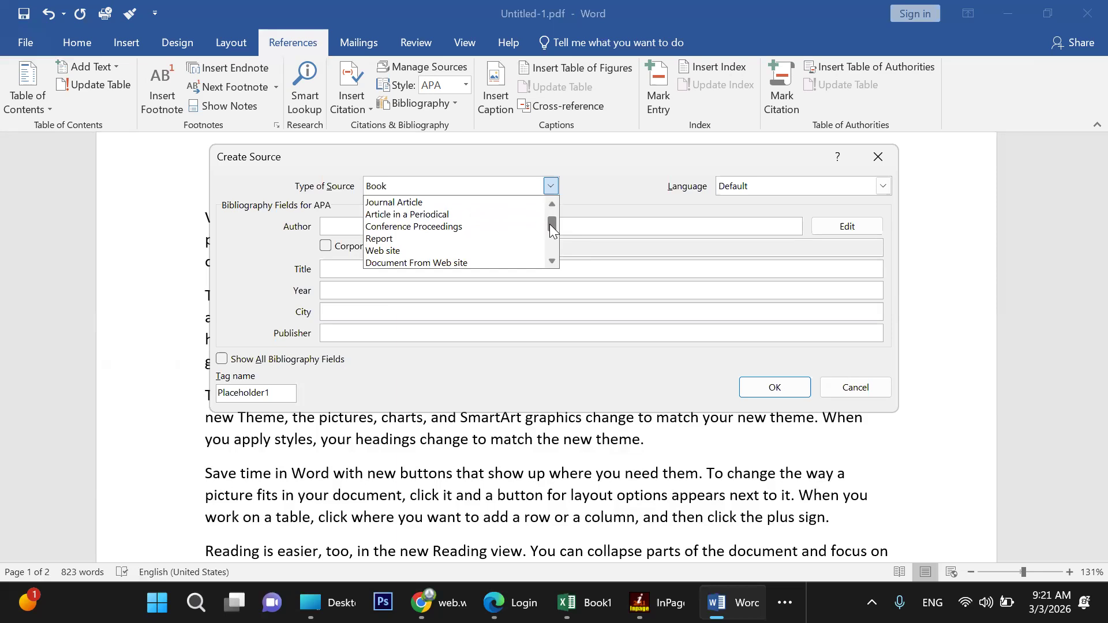
pyautogui.moveTo(549, 224); pyautogui.dragTo(550, 229)
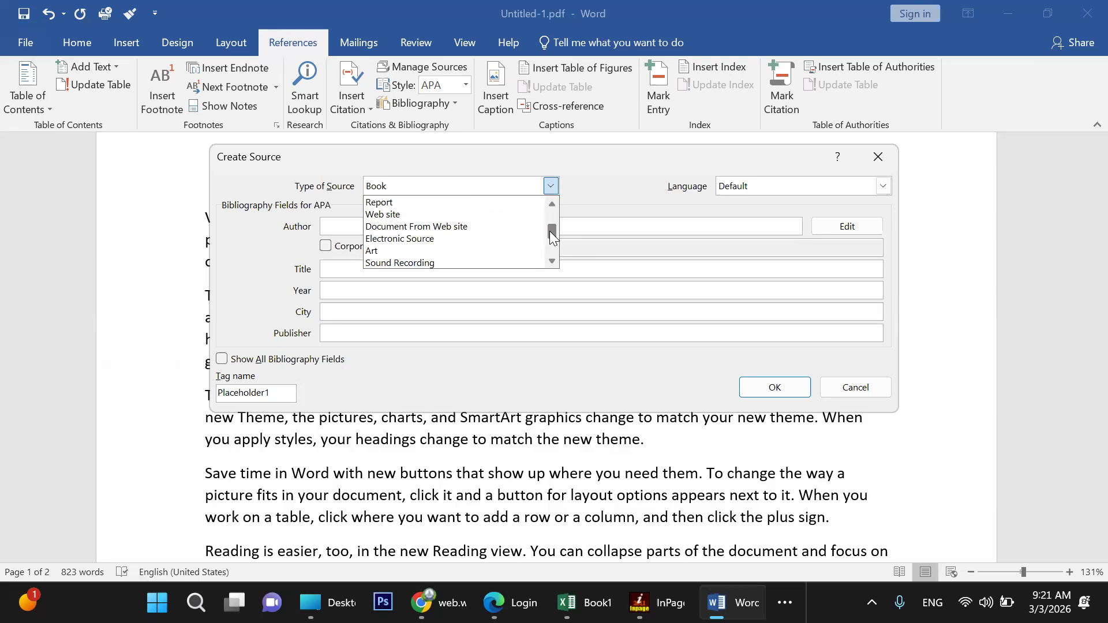
pyautogui.moveTo(550, 231); pyautogui.dragTo(550, 232)
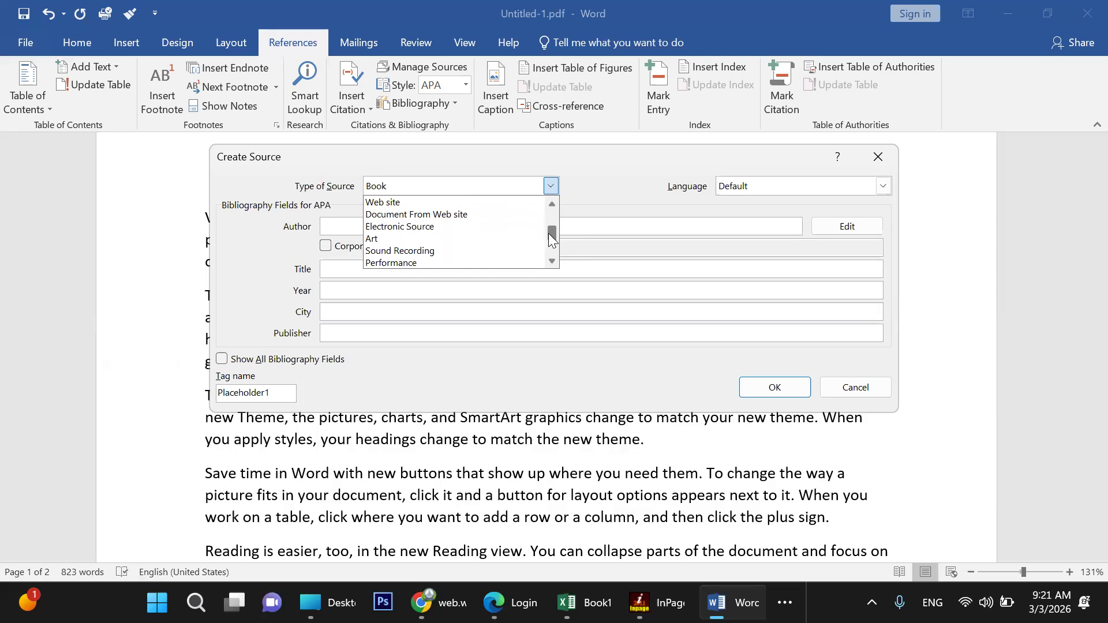
pyautogui.click(553, 262)
pyautogui.click(553, 261)
pyautogui.click(553, 262)
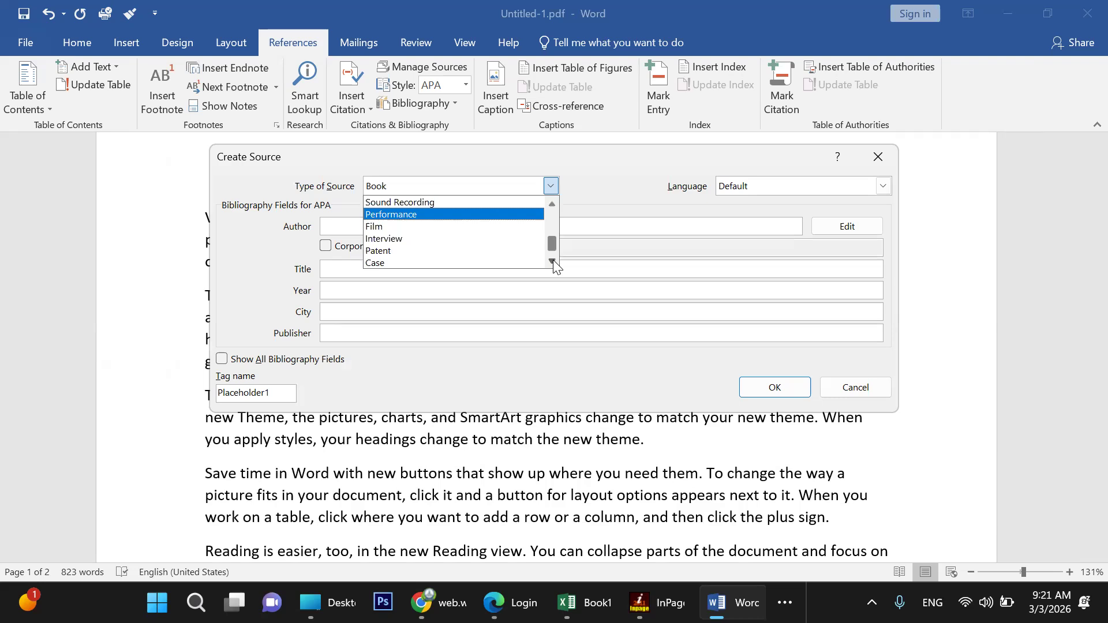
pyautogui.click(552, 262)
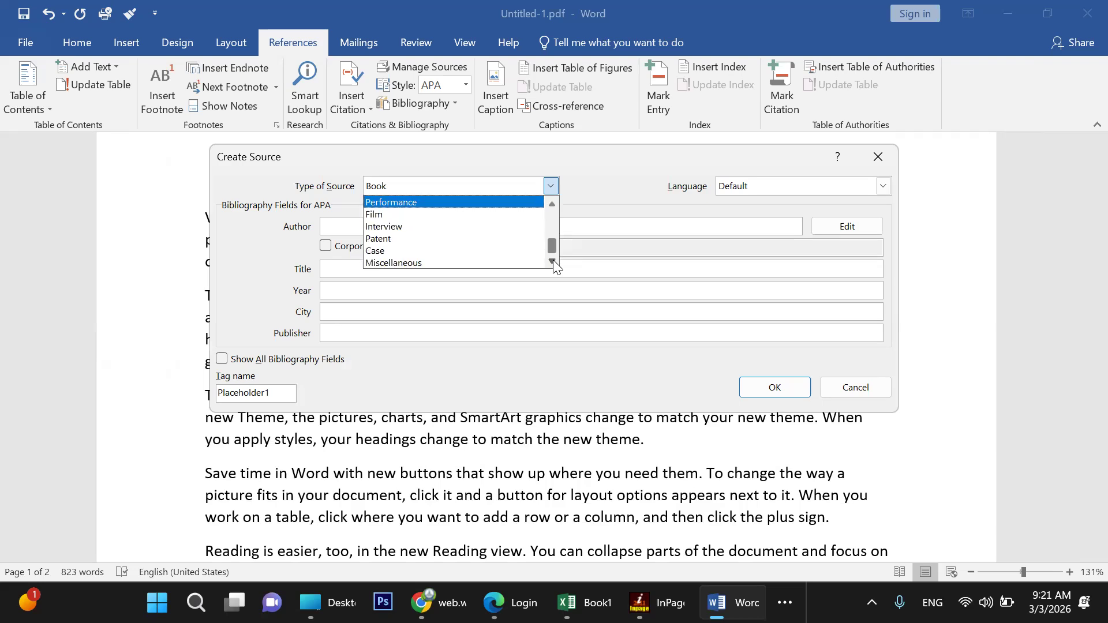
pyautogui.moveTo(551, 250); pyautogui.dragTo(565, 219)
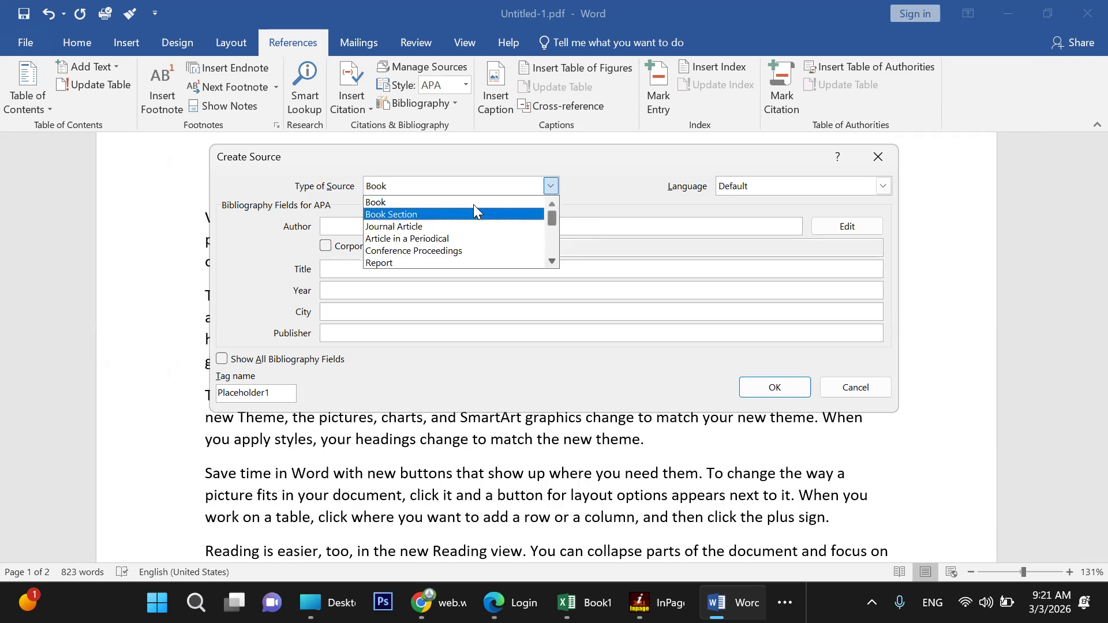
pyautogui.click(438, 202)
# Fill in the new book source with Bill Gates as the author and Microsoft as the title
pyautogui.click(433, 225)
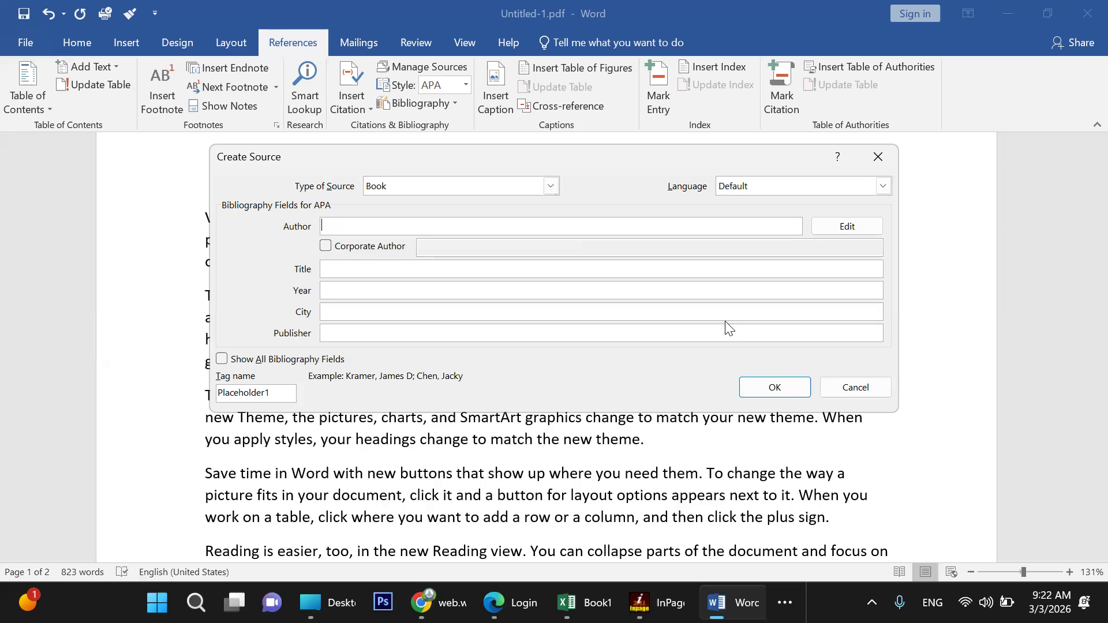
pyautogui.write('Microsoft')
pyautogui.doubleClick(368, 225)
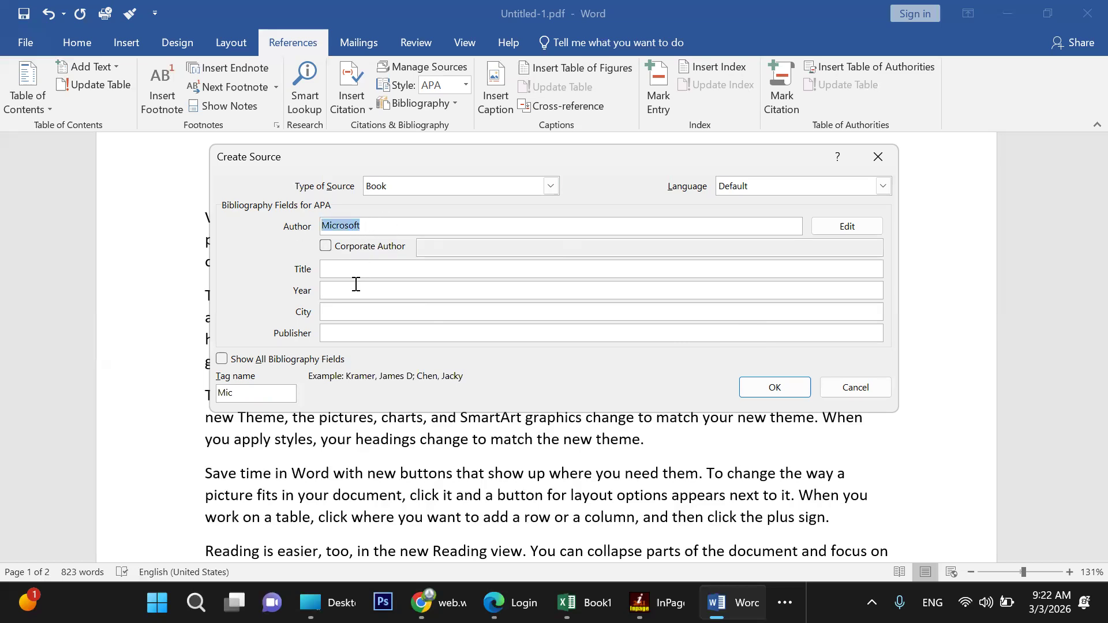
pyautogui.write('Bill Gates')
pyautogui.click(355, 270)
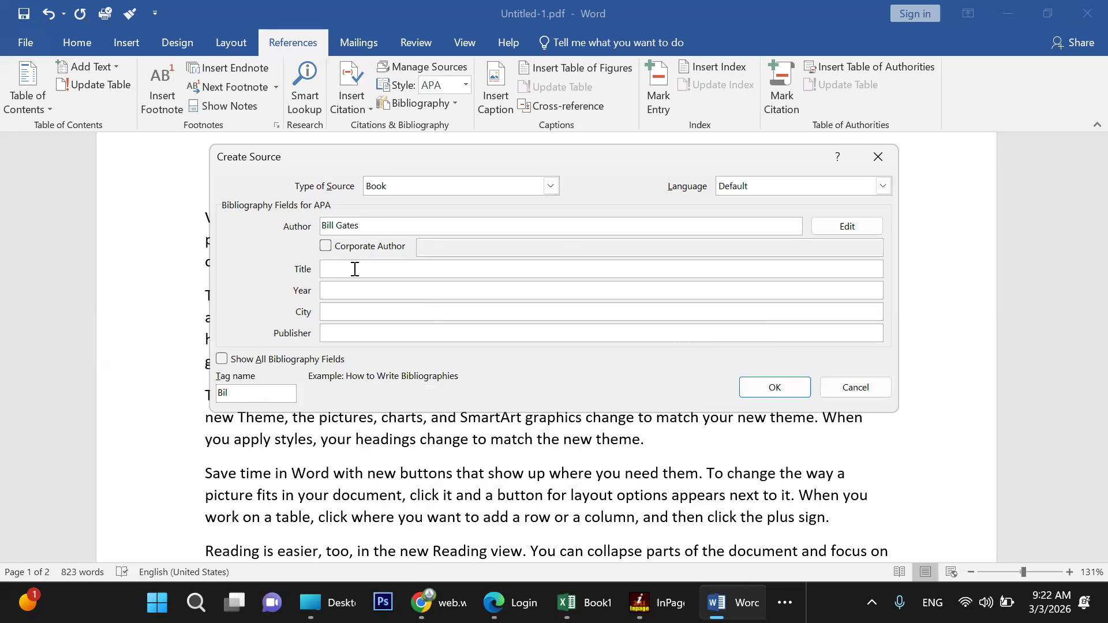
pyautogui.write('Microsoft')
# Complete the source with year 1997, city New York and publisher MS Publishers, and insert its citation
pyautogui.click(346, 290)
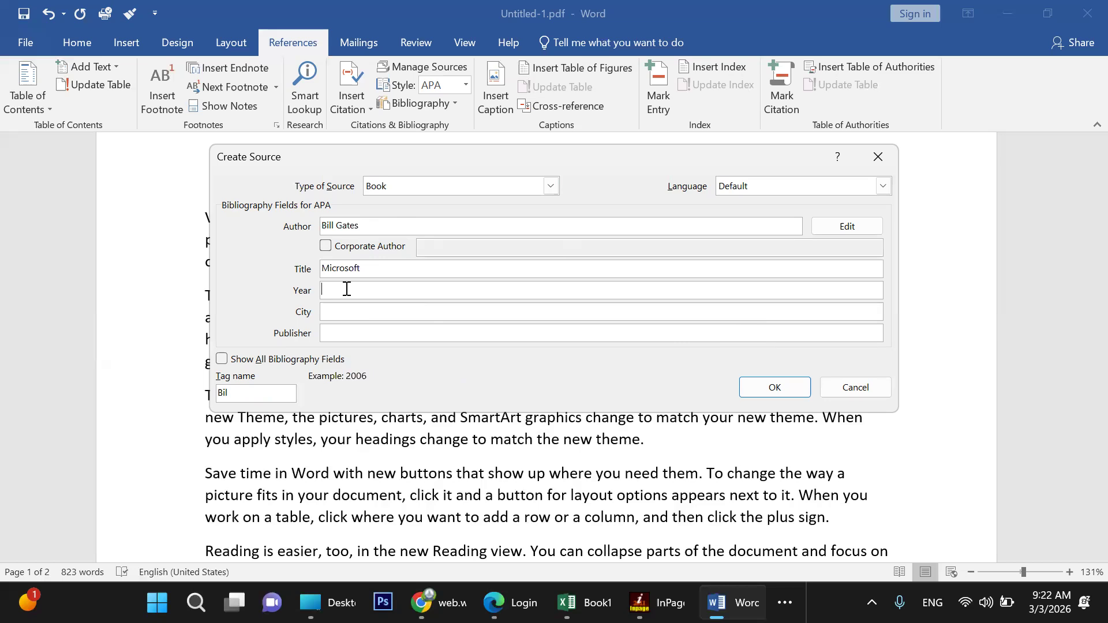
pyautogui.write('1997')
pyautogui.click(351, 310)
pyautogui.write('New York')
pyautogui.click(363, 334)
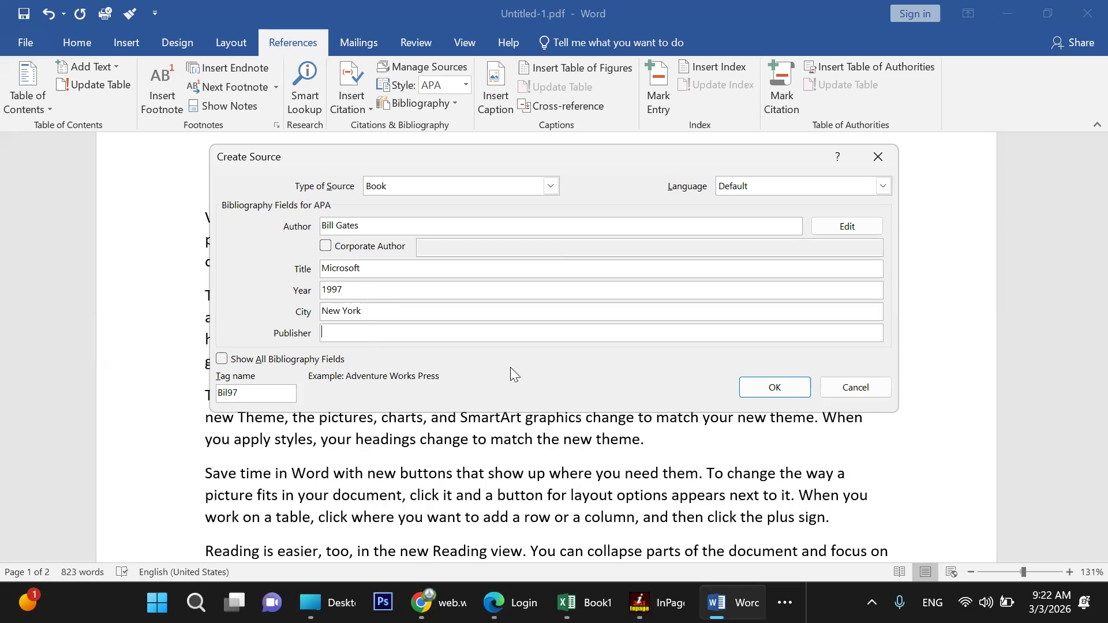
pyautogui.write('MS Publishers')
pyautogui.click(774, 387)
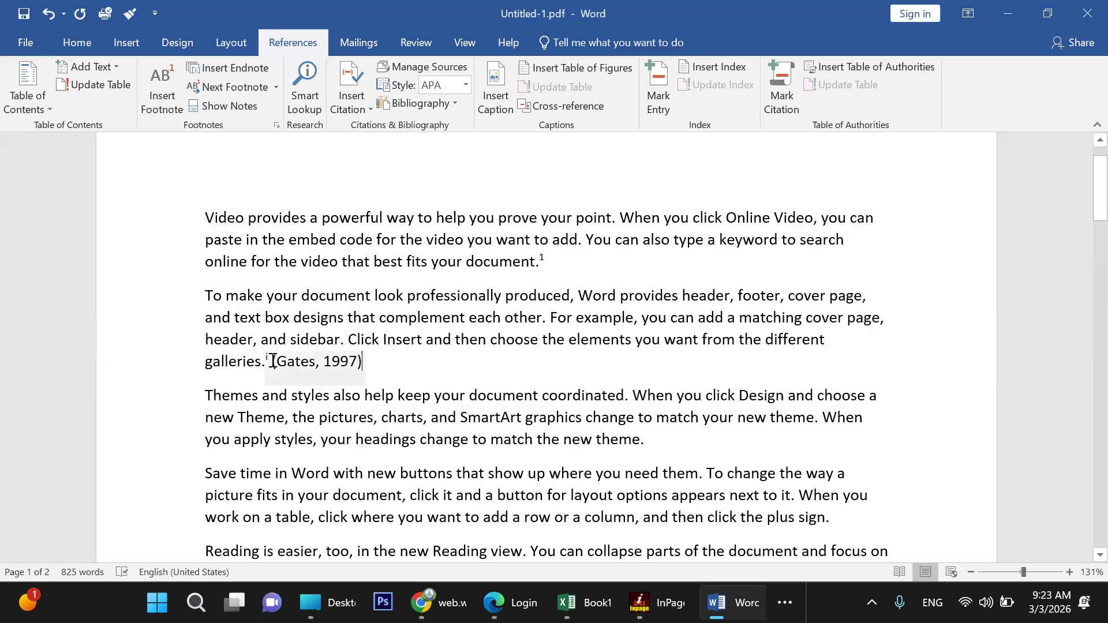
# Insert a citation of the saved Gates source on a new line below the third paragraph
pyautogui.scroll(-2, 411, 366)
pyautogui.click(675, 331)
pyautogui.press('Return')
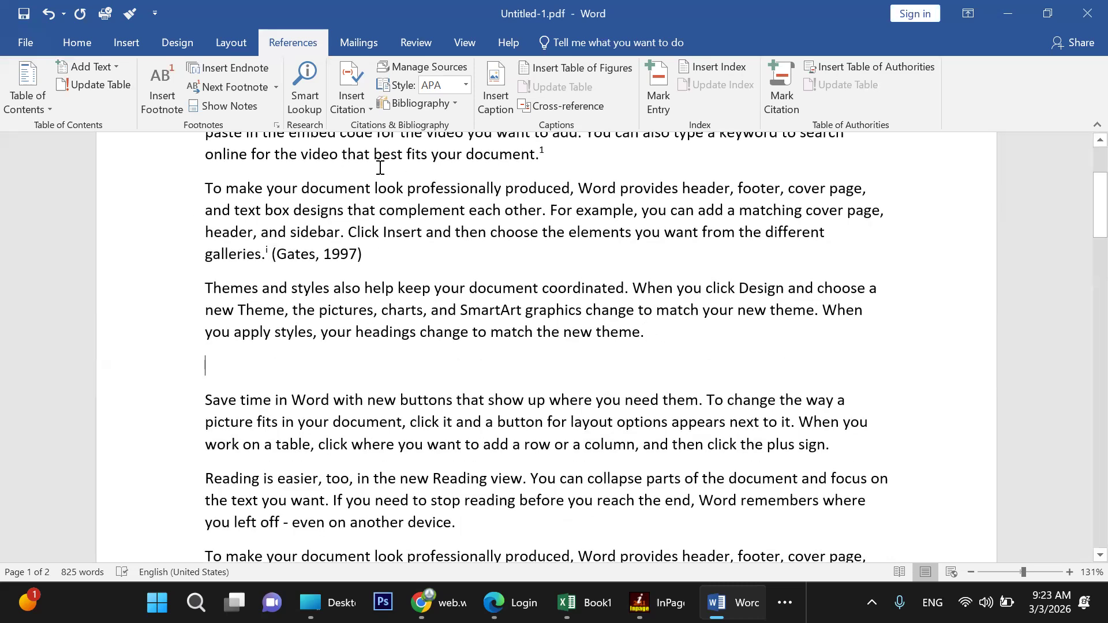
pyautogui.click(361, 105)
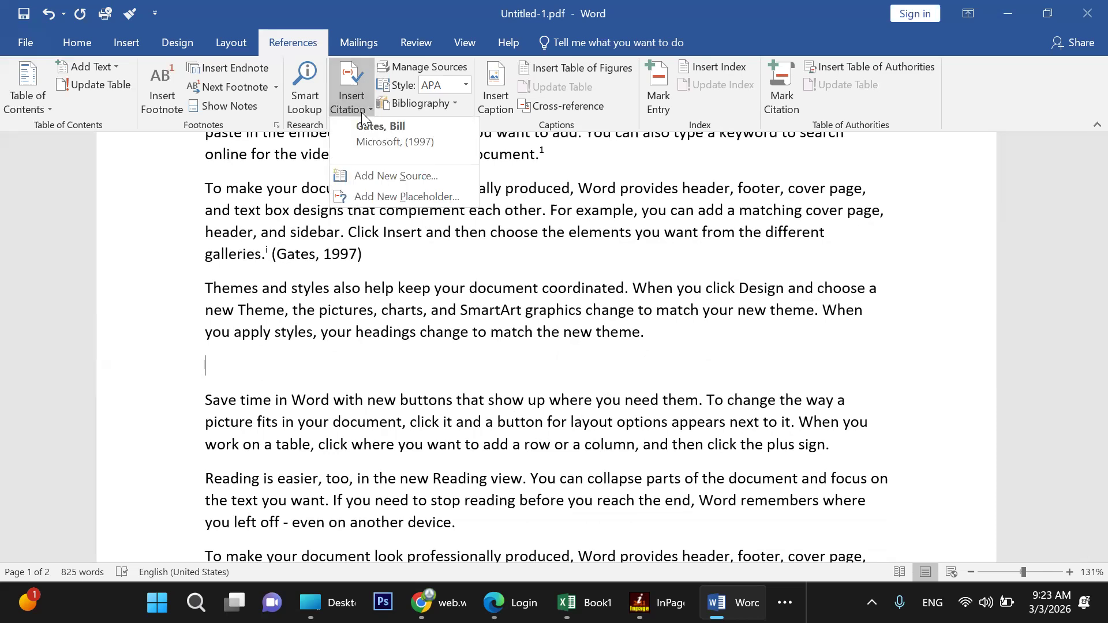
pyautogui.click(359, 133)
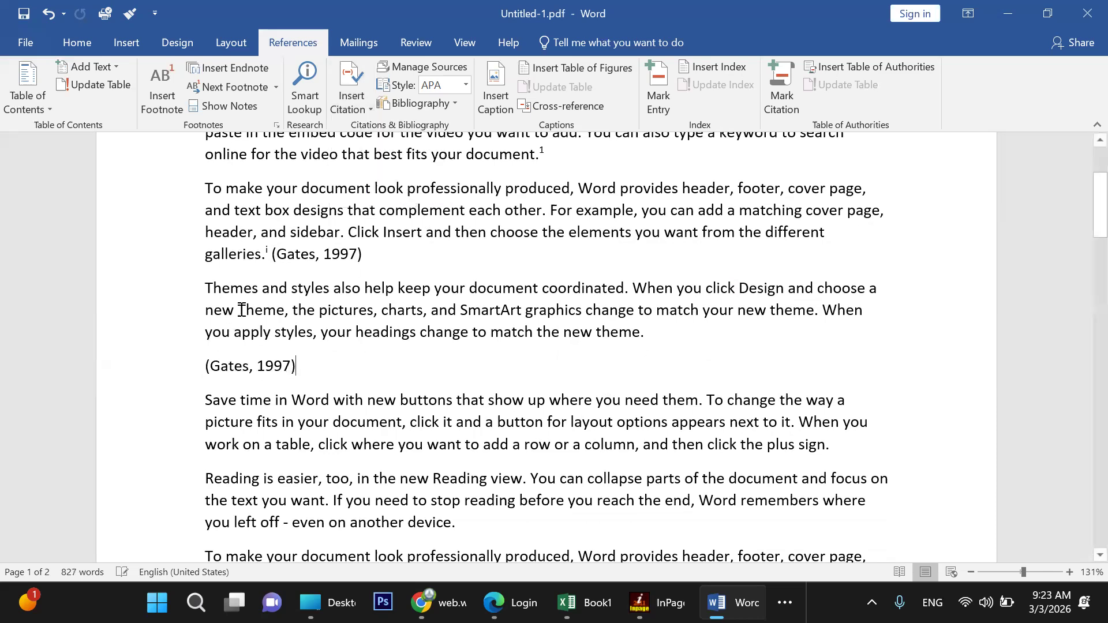
# Replace the second "Save time in Word" paragraph with a citation of the saved Gates source
pyautogui.scroll(-5, 409, 423)
pyautogui.scroll(-3, 408, 423)
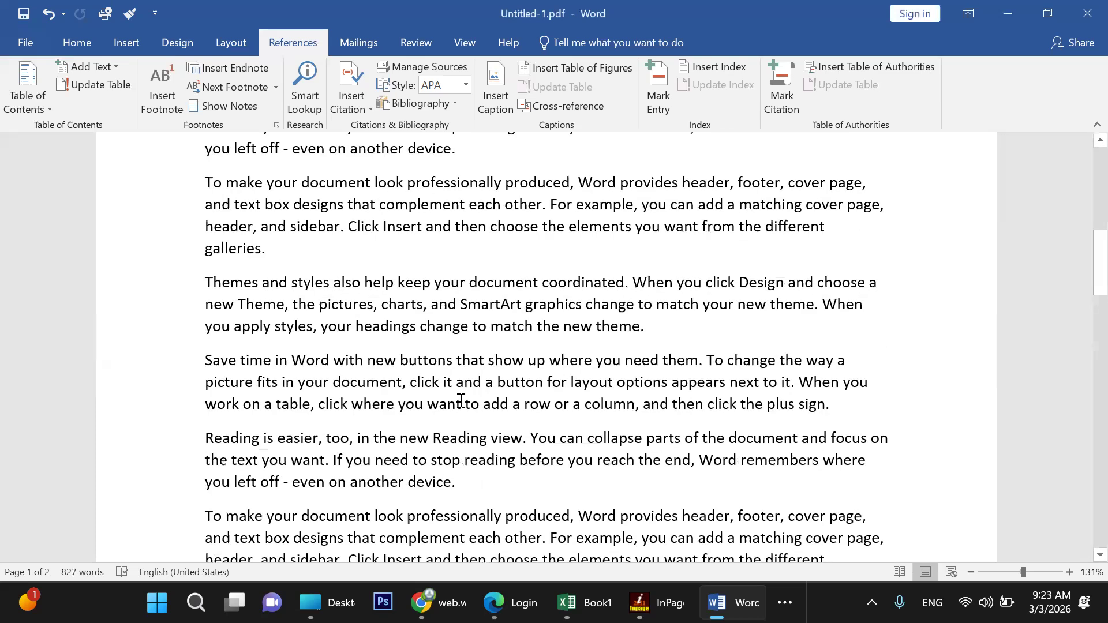
pyautogui.moveTo(808, 298); pyautogui.dragTo(92, 254)
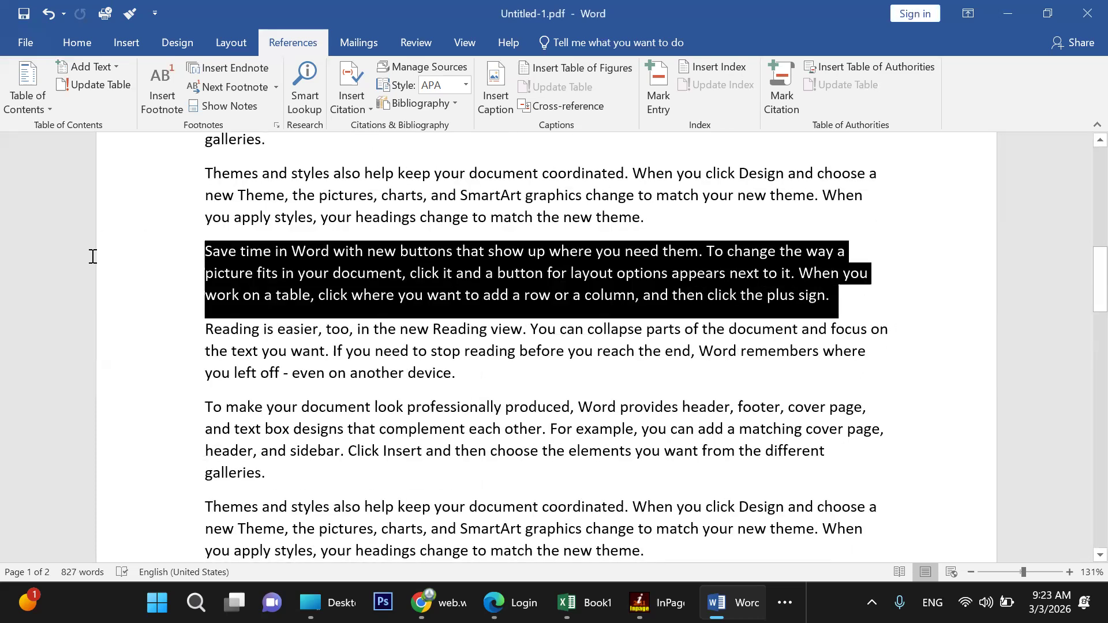
pyautogui.click(349, 103)
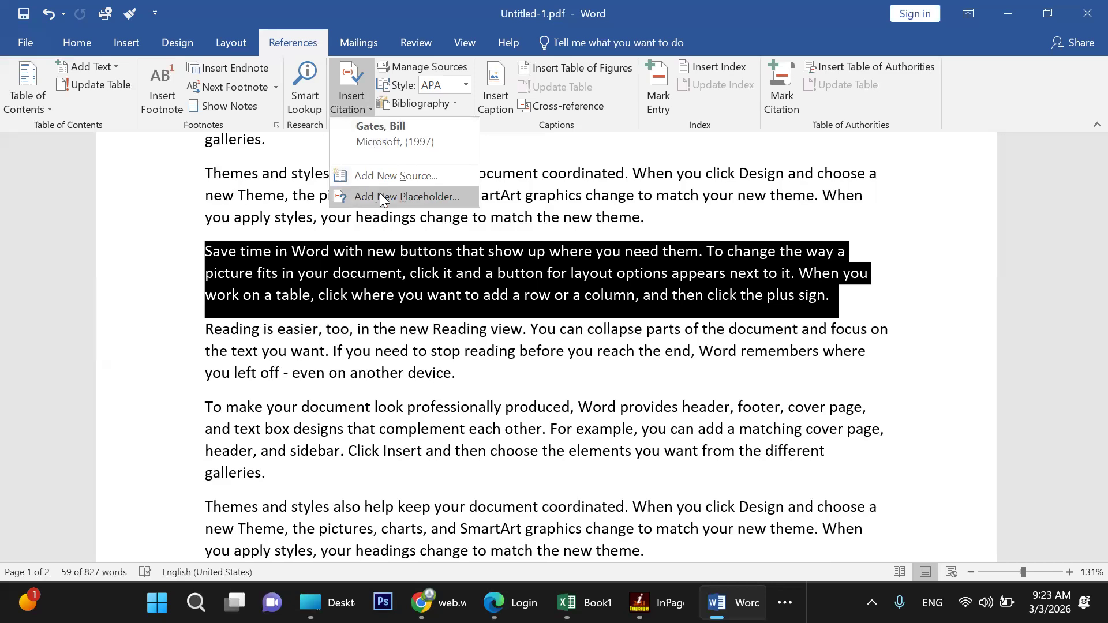
pyautogui.click(371, 134)
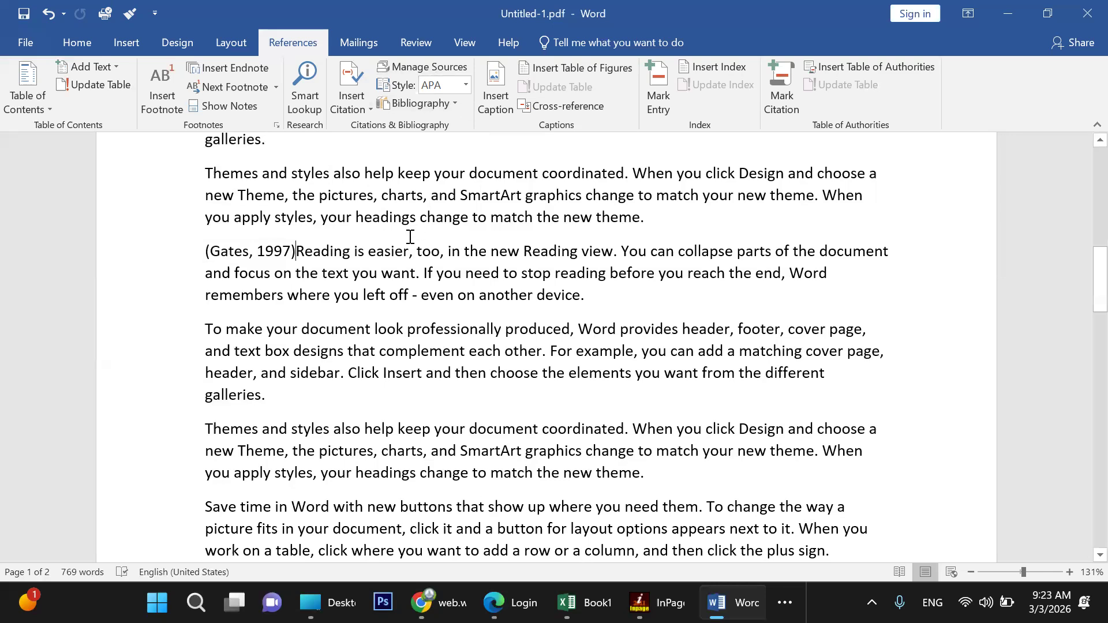
# Try the ISO 690 - First Element and Date style on the citations
pyautogui.click(467, 85)
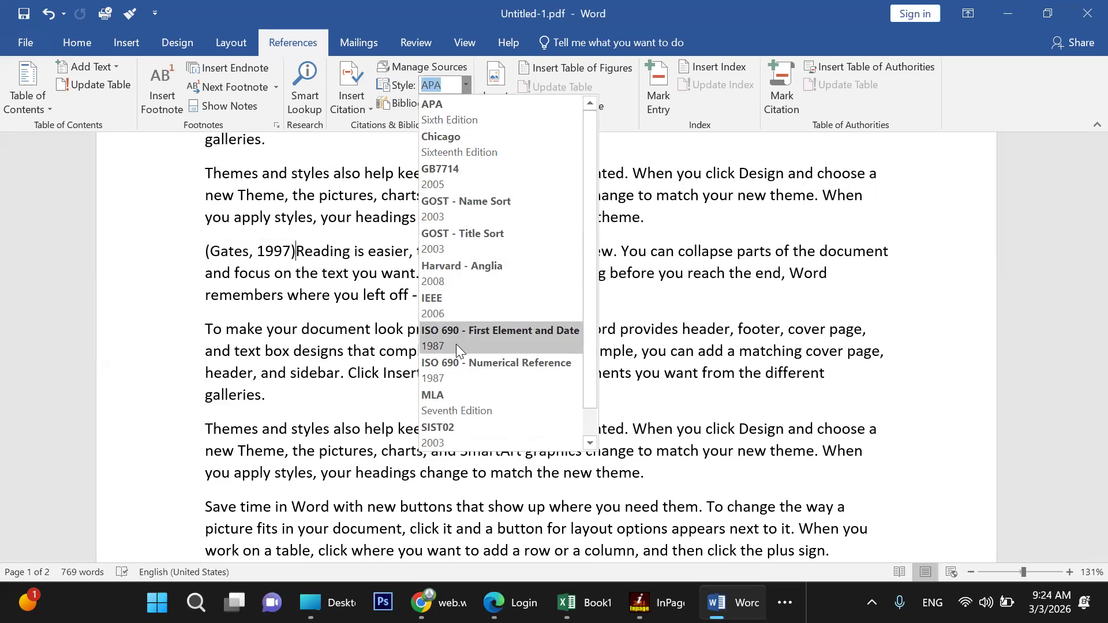
pyautogui.scroll(-1, 479, 303)
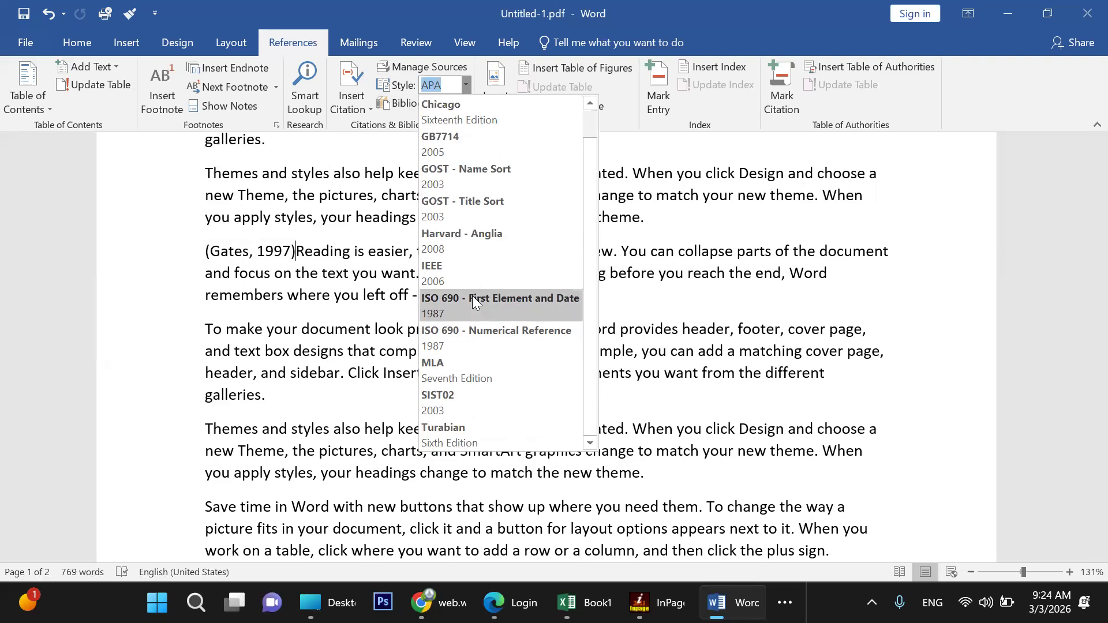
pyautogui.click(472, 295)
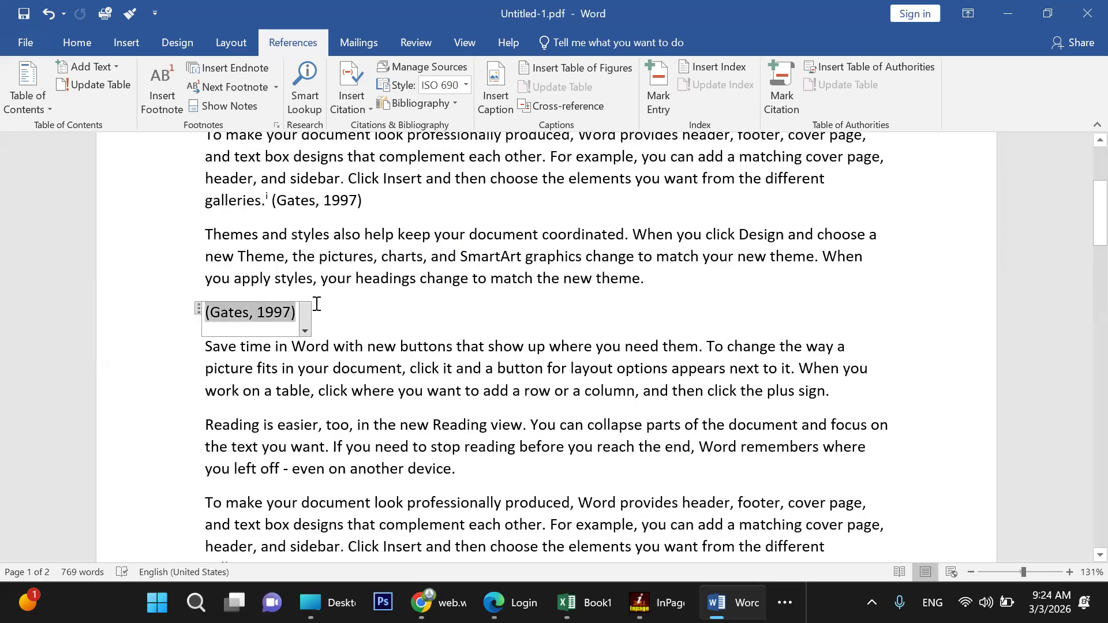
# Try the ISO 690 - Numerical Reference citation style and undo it
pyautogui.click(465, 85)
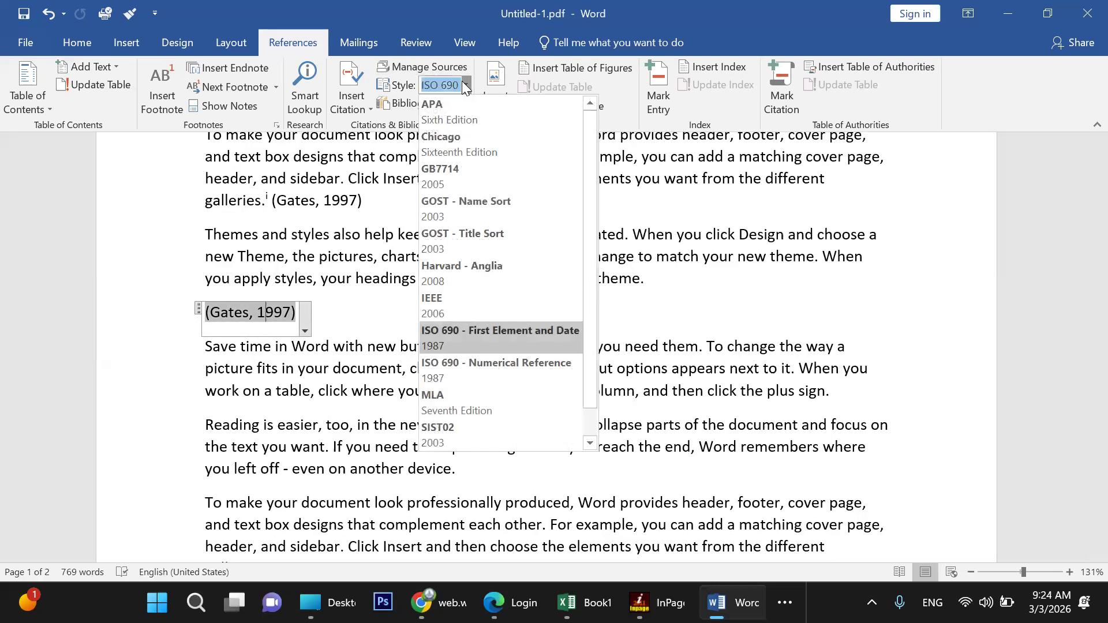
pyautogui.click(445, 367)
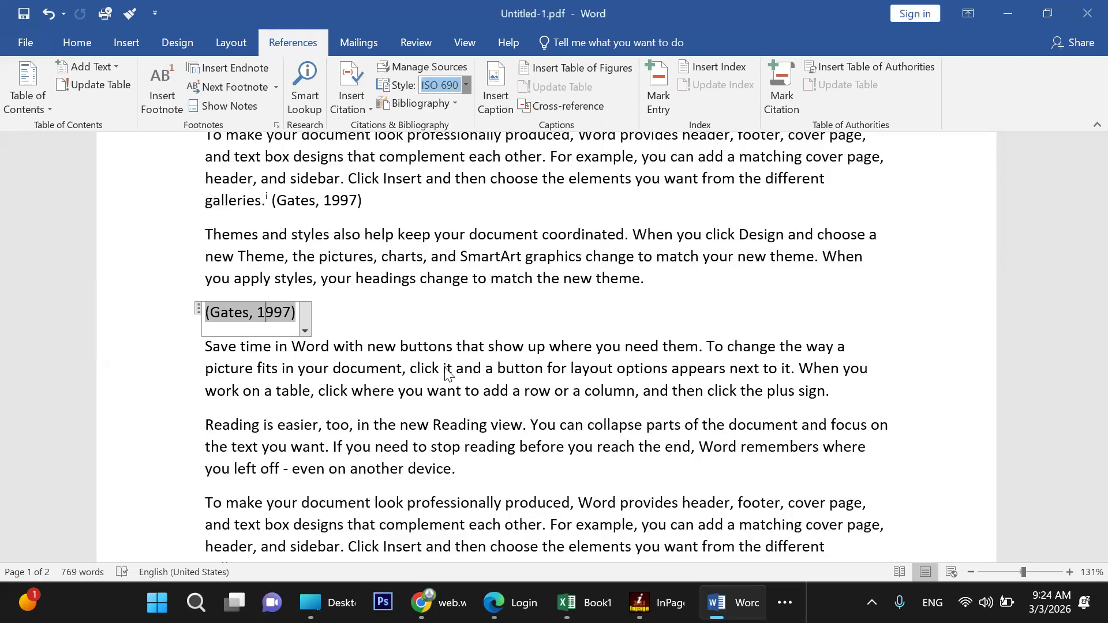
pyautogui.click(469, 255)
pyautogui.hotkey('ctrl', 'z')
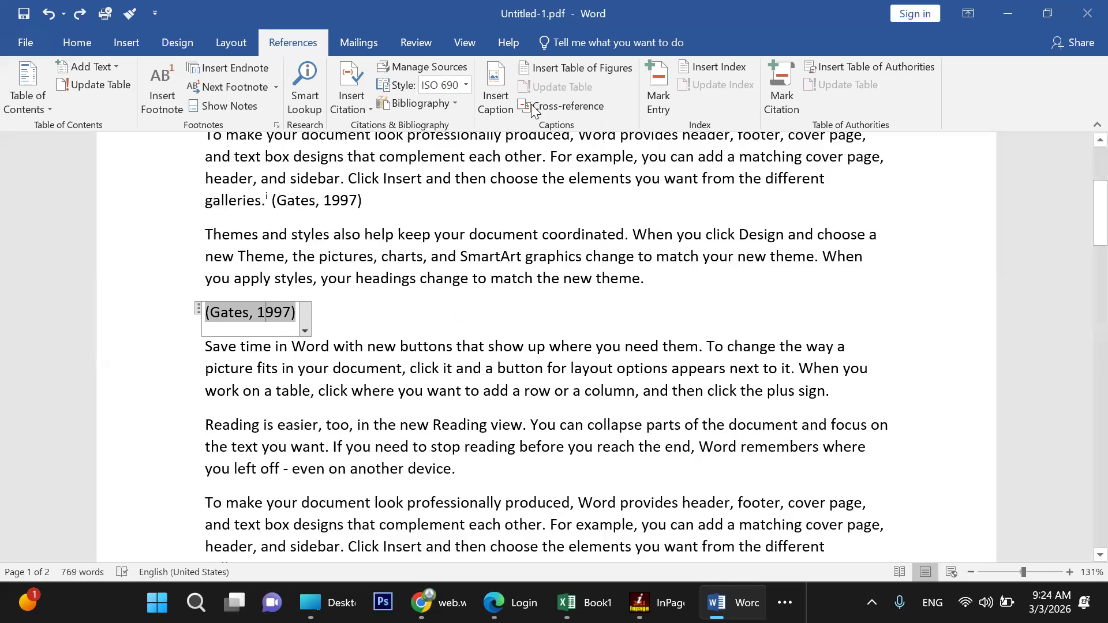
# Set the citation style to Chicago
pyautogui.click(467, 89)
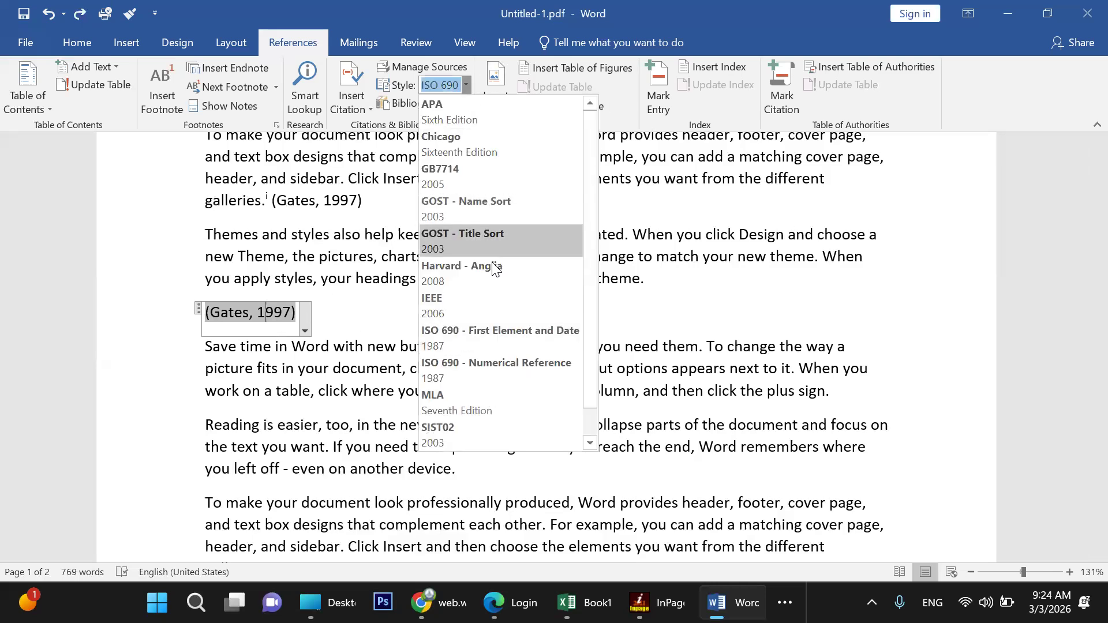
pyautogui.scroll(-1, 479, 347)
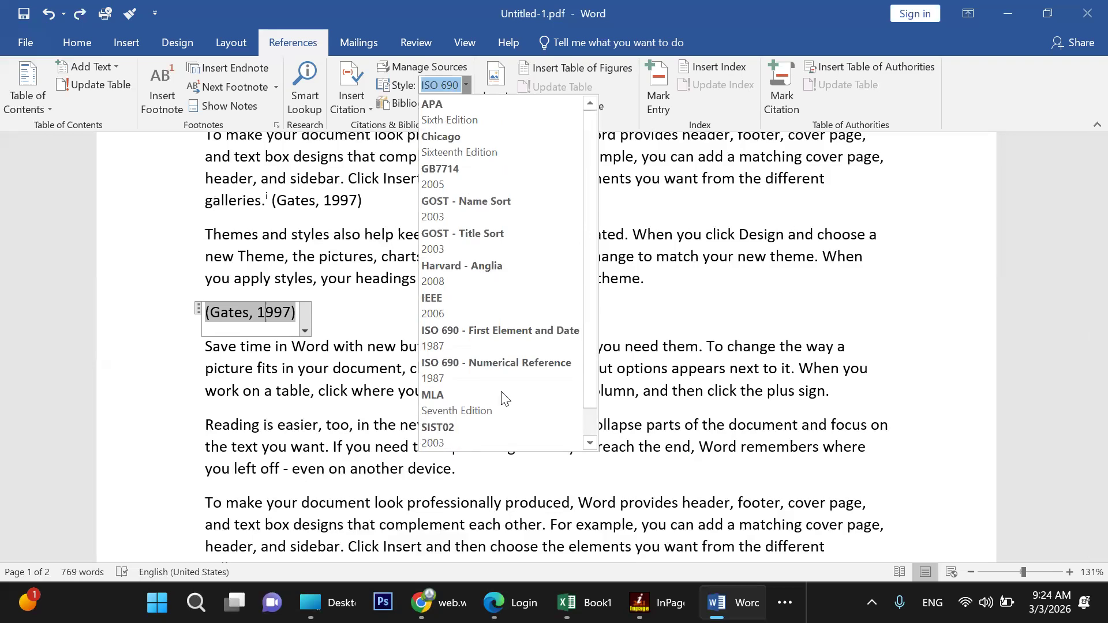
pyautogui.press('Escape')
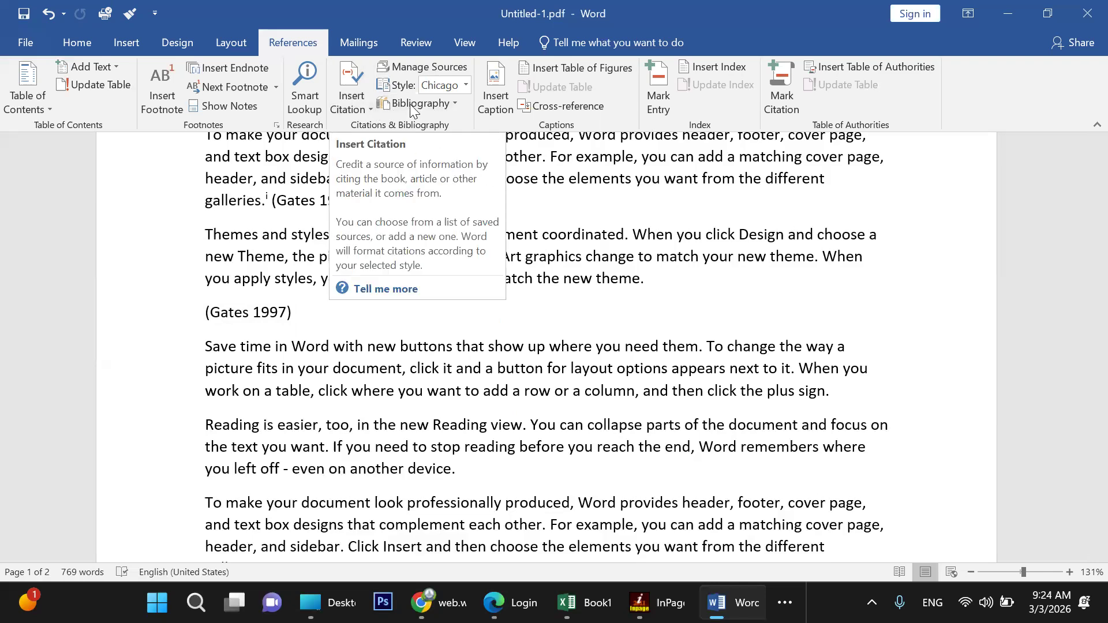
# Look over the built-in bibliography layouts and dismiss them
pyautogui.click(456, 103)
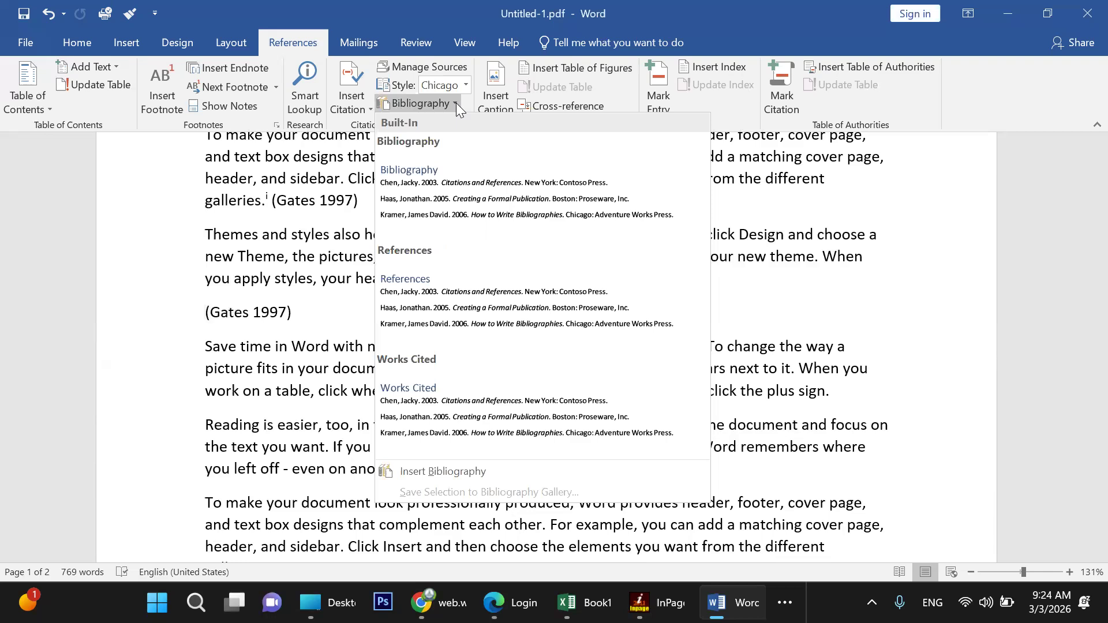
pyautogui.click(253, 368)
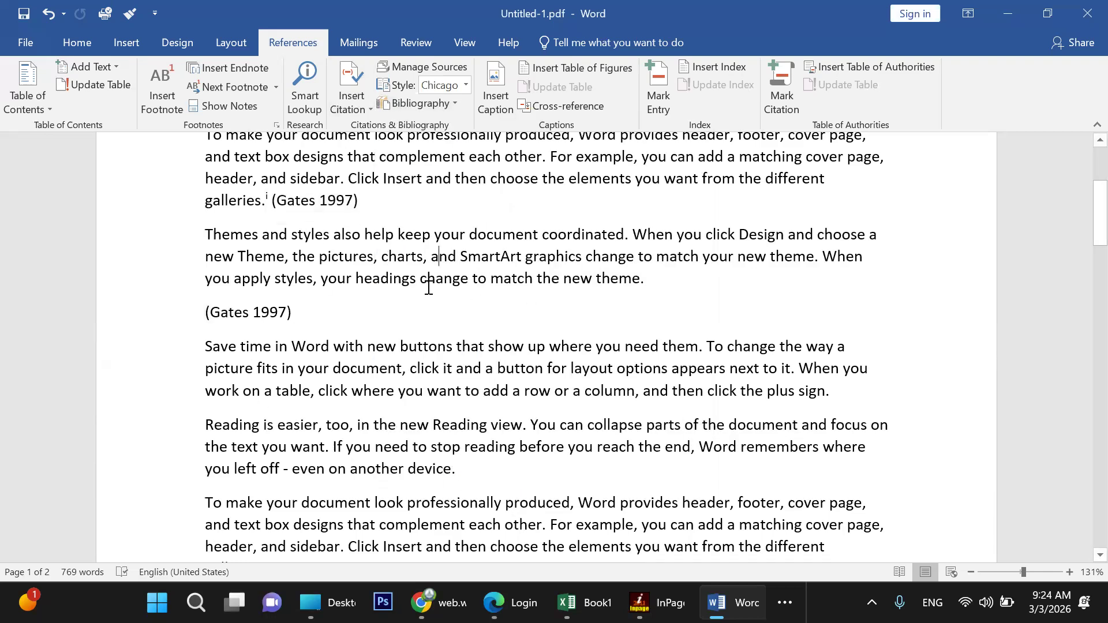
# Add an empty line above the last "Reading is easier" paragraph on page 2
pyautogui.scroll(-5, 444, 309)
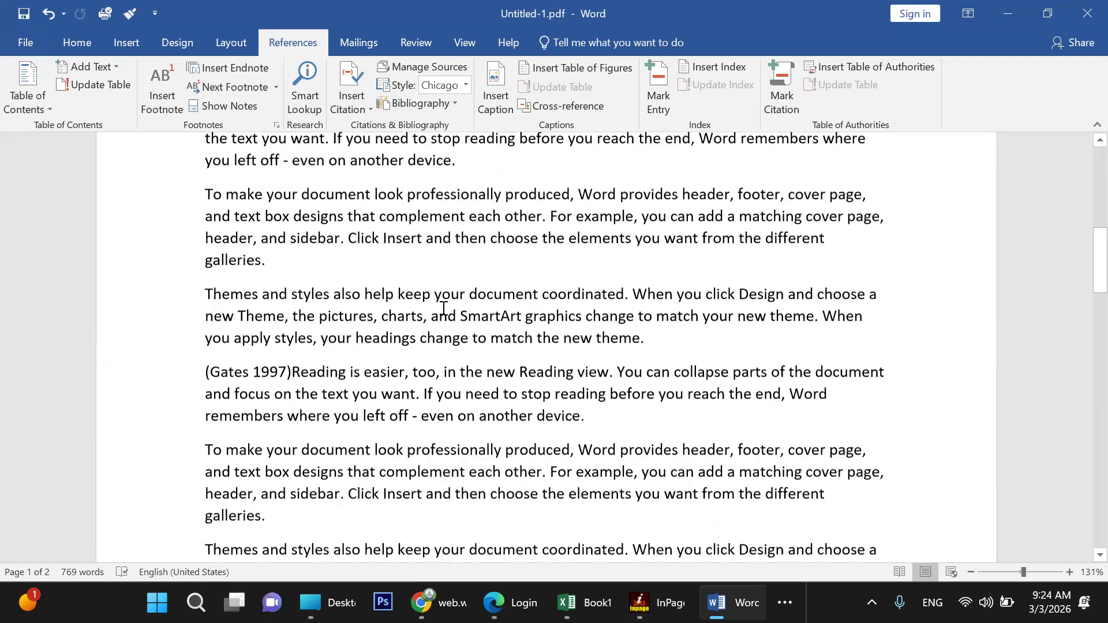
pyautogui.scroll(-20, 443, 308)
pyautogui.scroll(15, 444, 309)
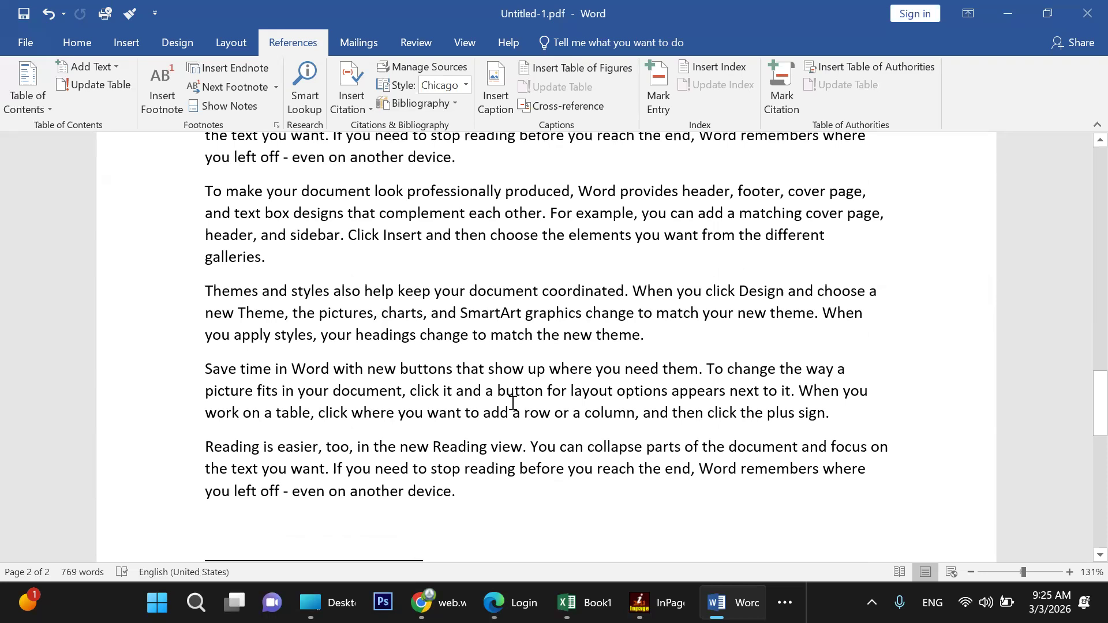
pyautogui.click(840, 423)
pyautogui.press('Return')
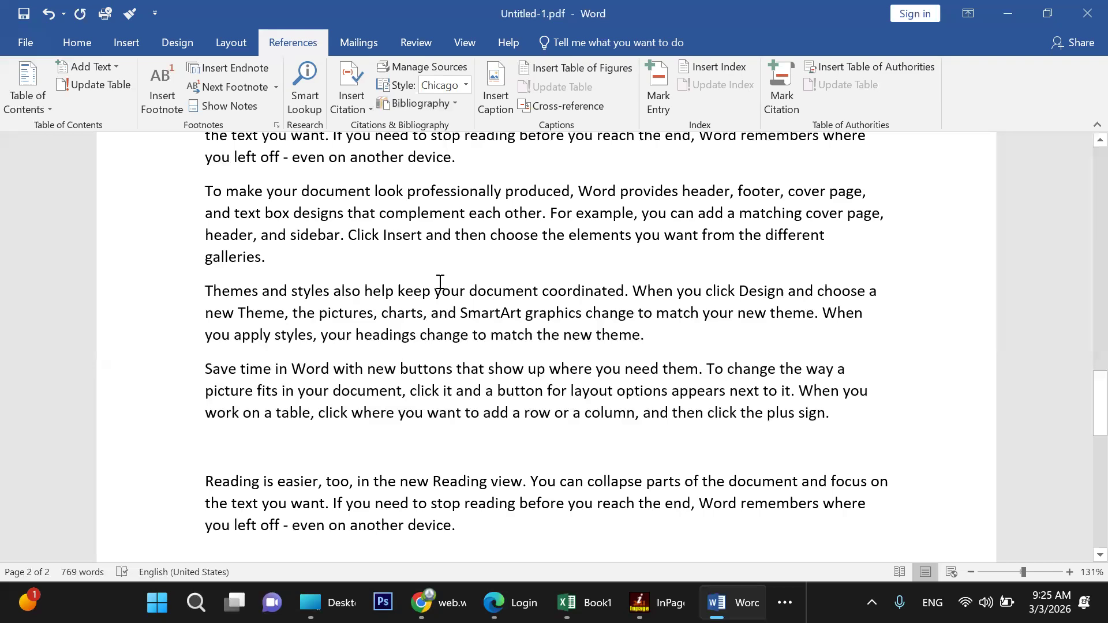
# Compare the bibliography layouts with the saved sources offered for a citation, inserting nothing
pyautogui.click(453, 104)
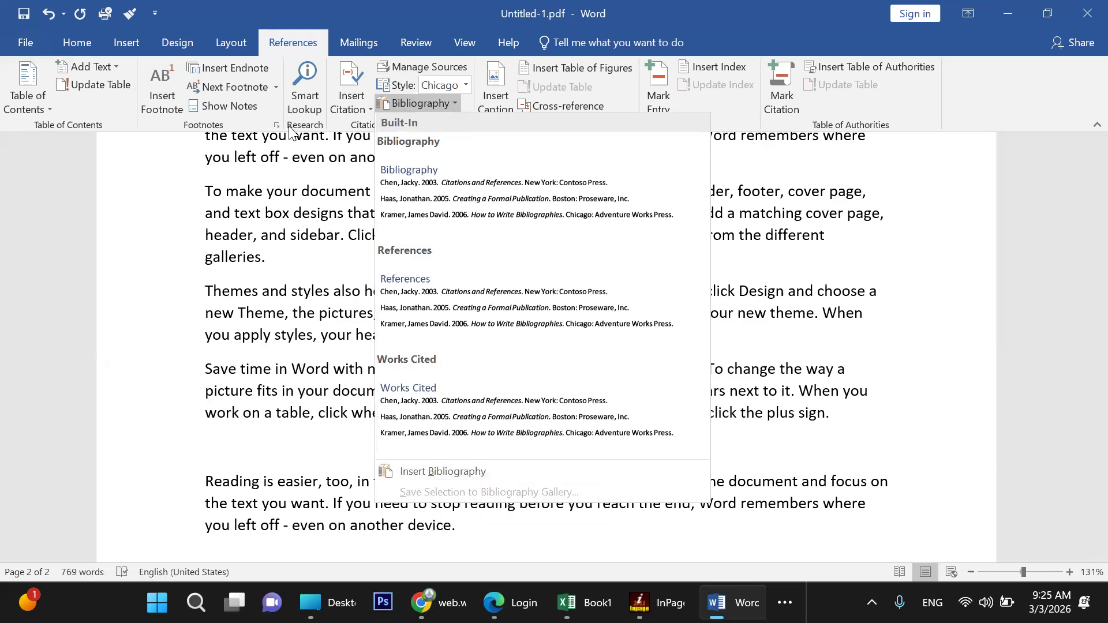
pyautogui.click(358, 106)
pyautogui.click(360, 110)
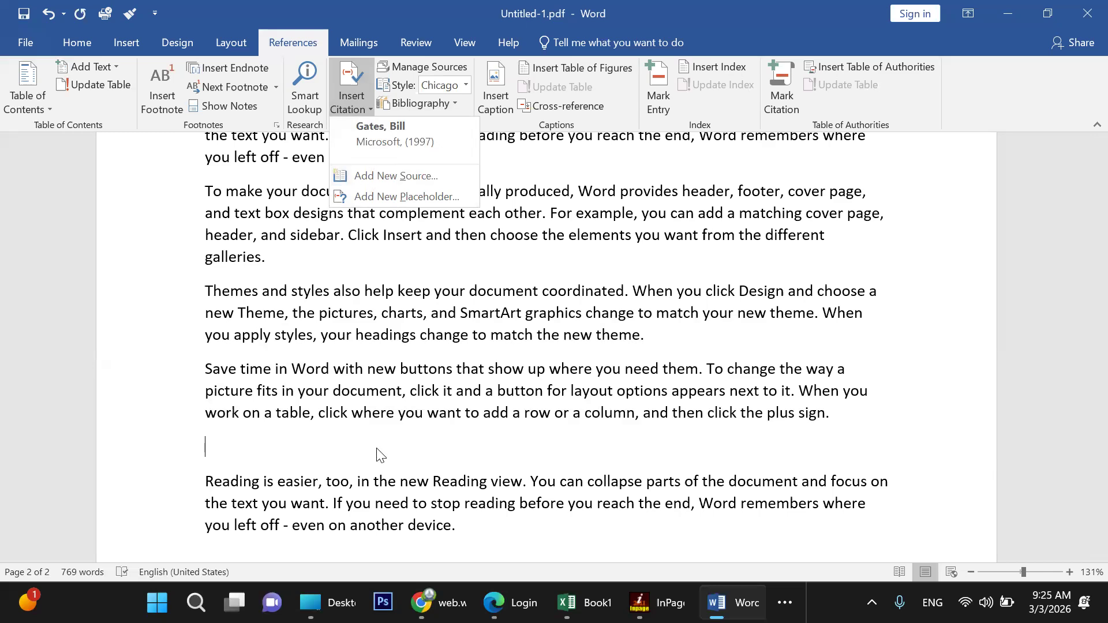
pyautogui.click(351, 87)
# Open the source manager and copy the Data Sciences (2001) source from the master list to the current list
pyautogui.click(416, 67)
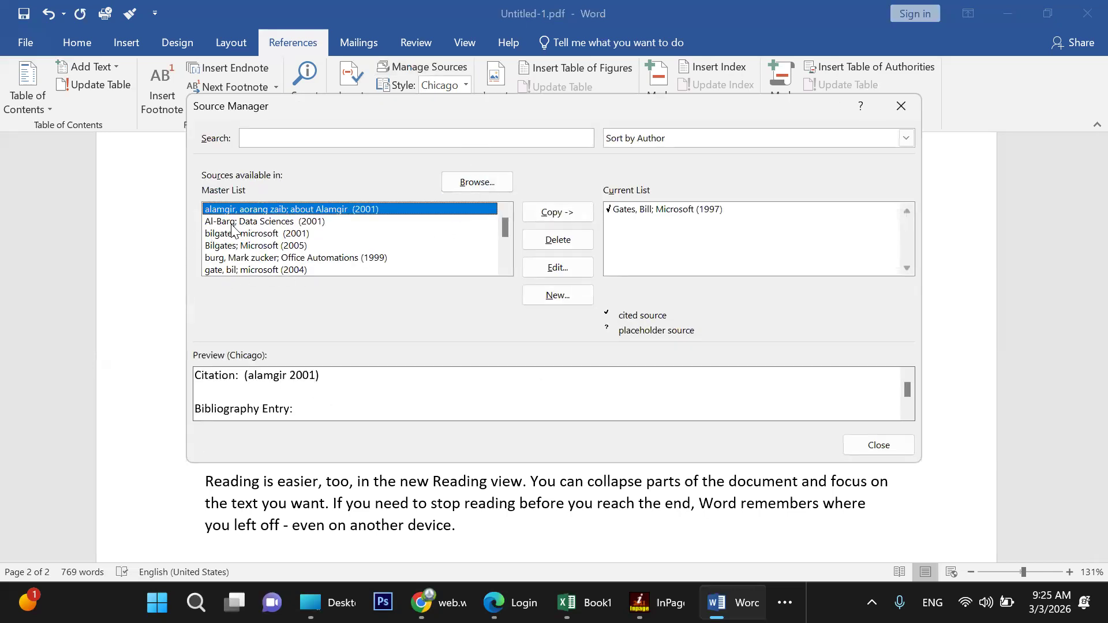
pyautogui.click(292, 223)
pyautogui.click(286, 212)
pyautogui.click(287, 219)
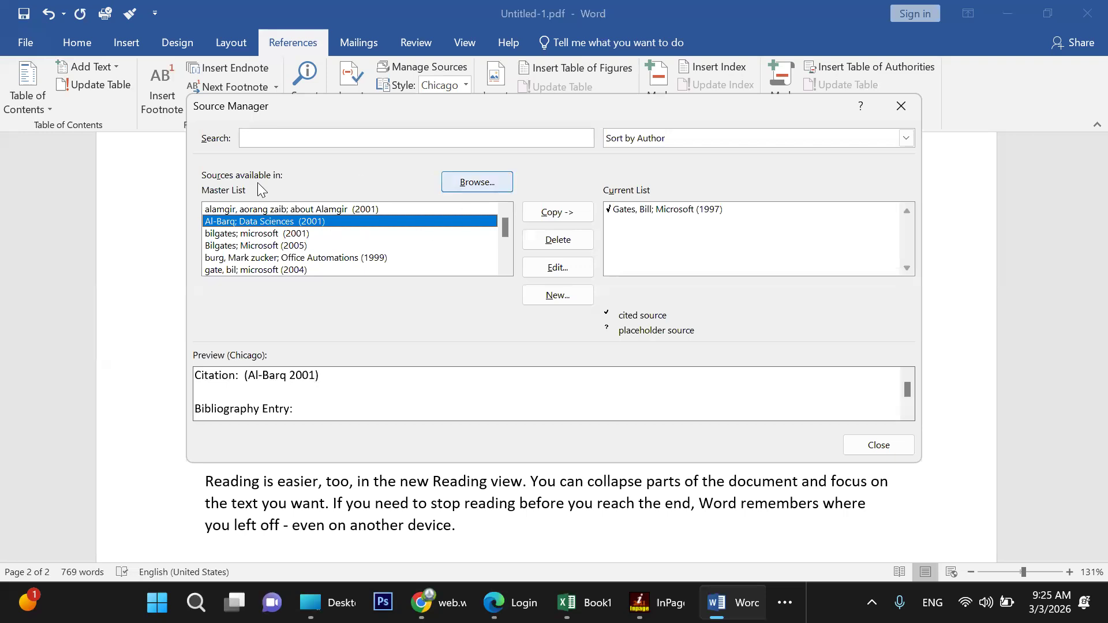
pyautogui.click(571, 213)
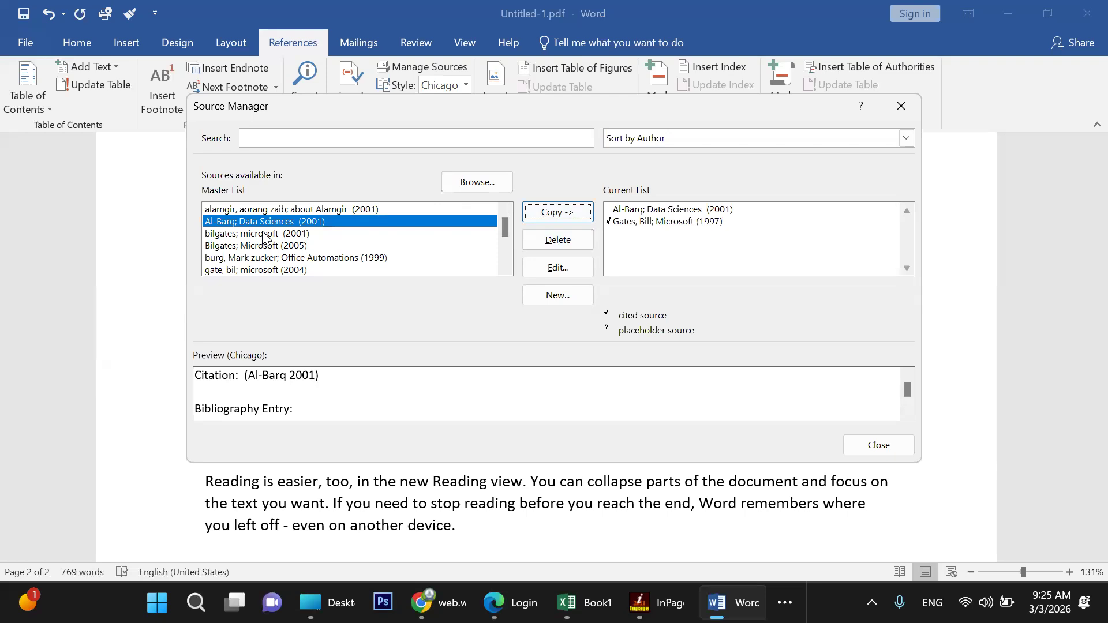
# Copy the Office Automations (1999) and "vistt to china" (1990) sources from the master list to the current list
pyautogui.click(283, 259)
pyautogui.click(551, 212)
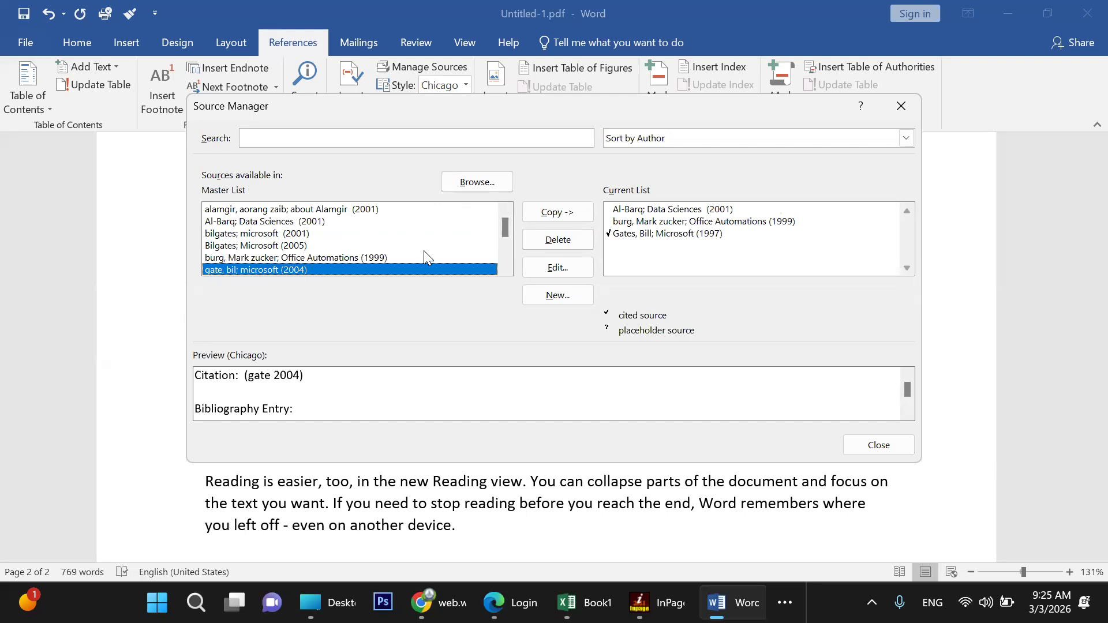
pyautogui.scroll(-2, 424, 250)
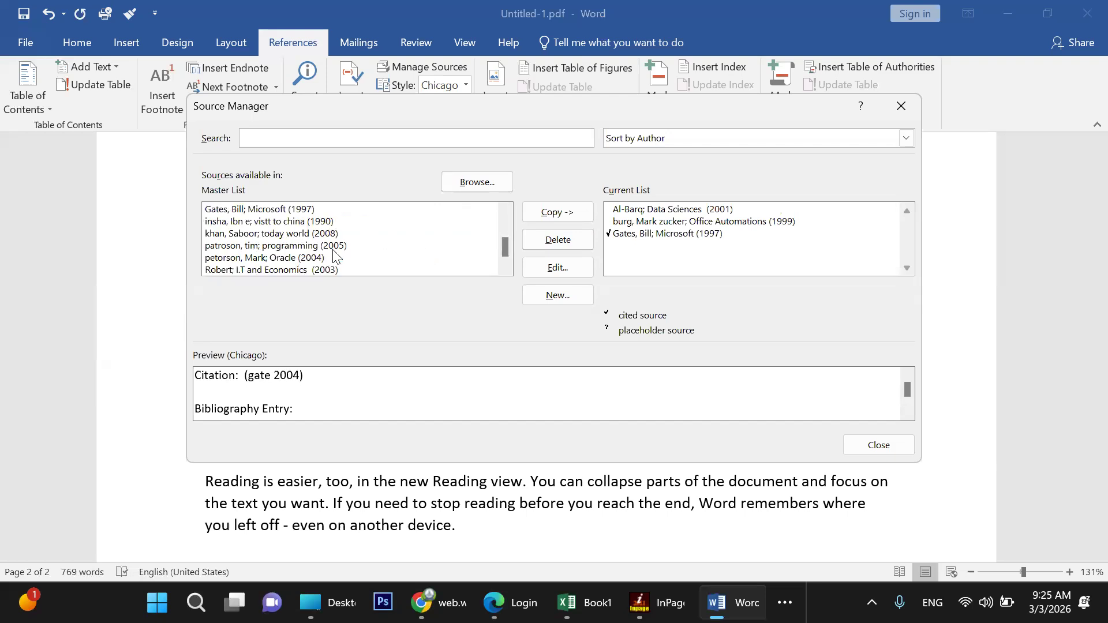
pyautogui.click(274, 224)
pyautogui.click(547, 217)
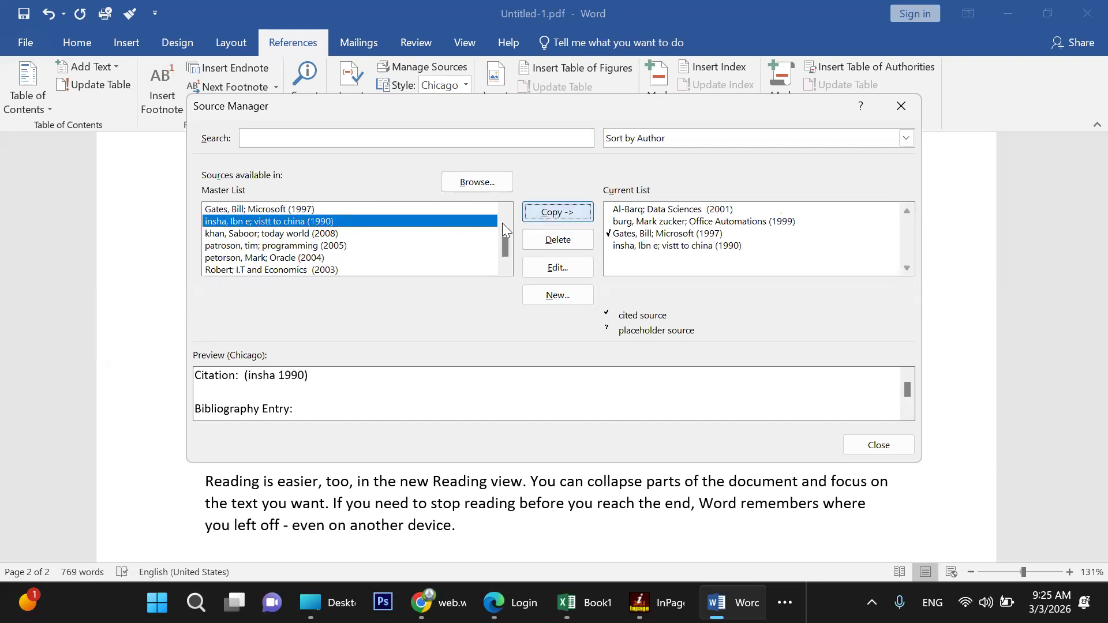
# Copy the programming (2005), I.T and Economics (2003) and Word processing (2003) sources to the current list and close the source manager
pyautogui.click(263, 246)
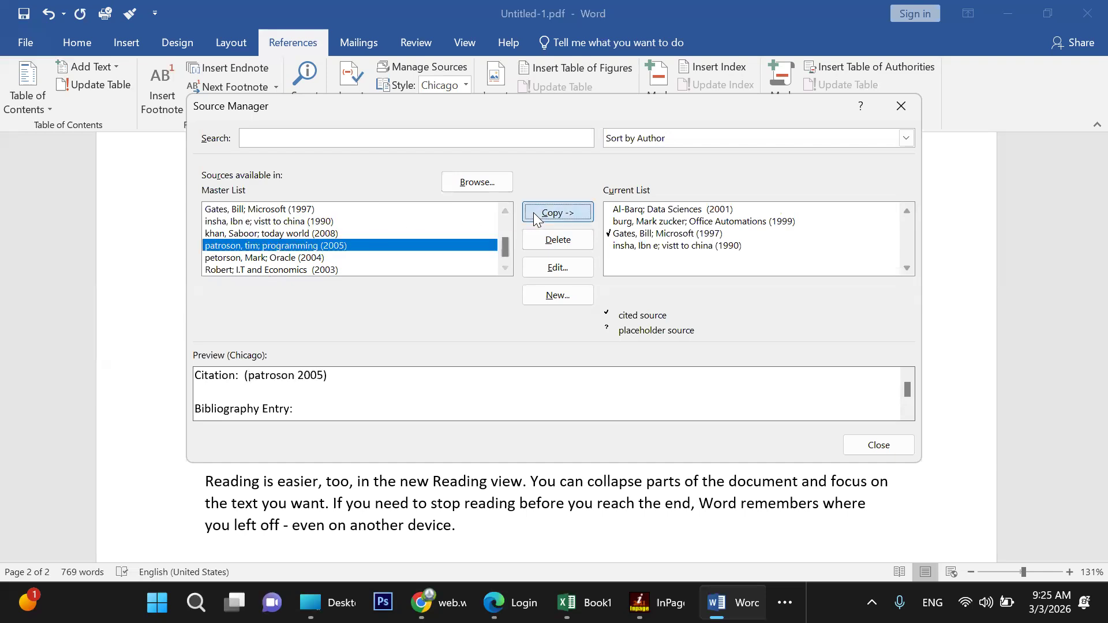
pyautogui.click(533, 212)
pyautogui.scroll(-1, 271, 271)
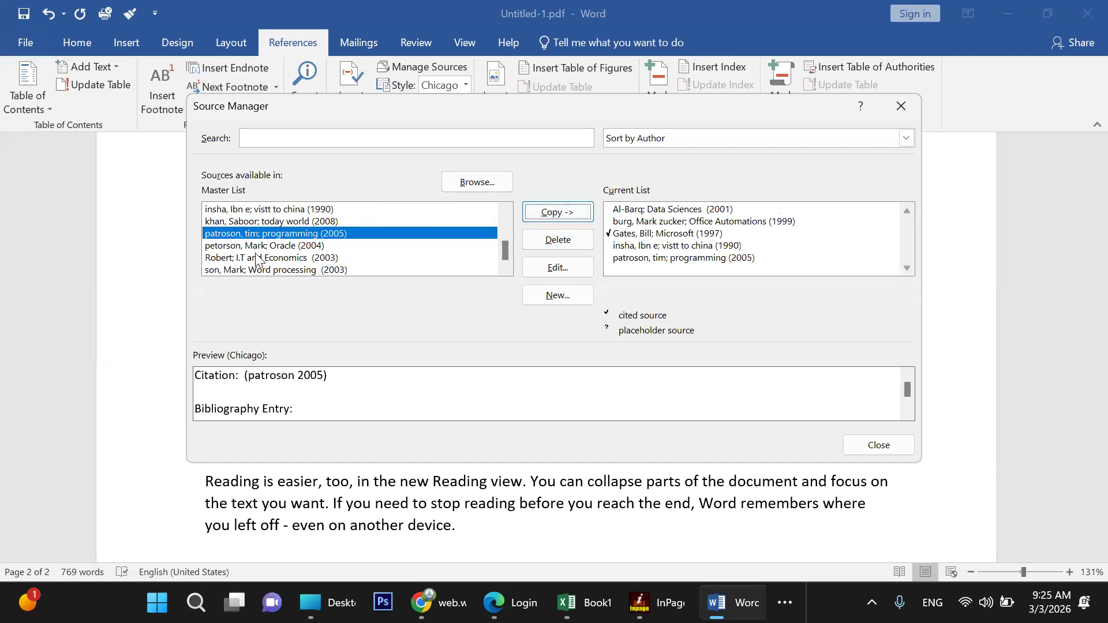
pyautogui.click(288, 257)
pyautogui.click(570, 220)
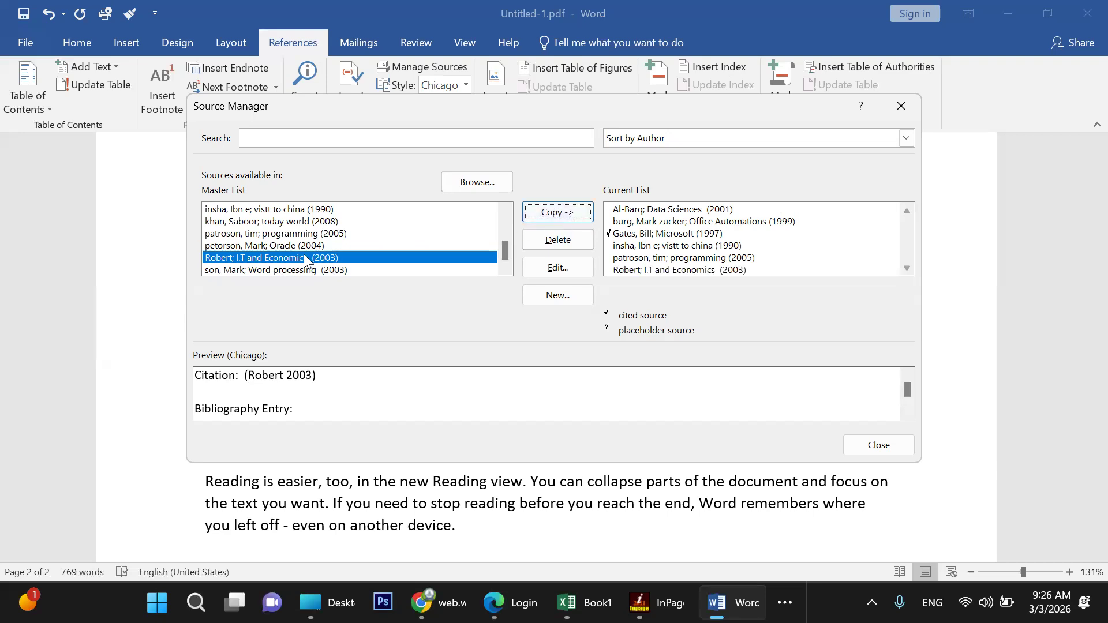
pyautogui.click(266, 269)
pyautogui.click(538, 213)
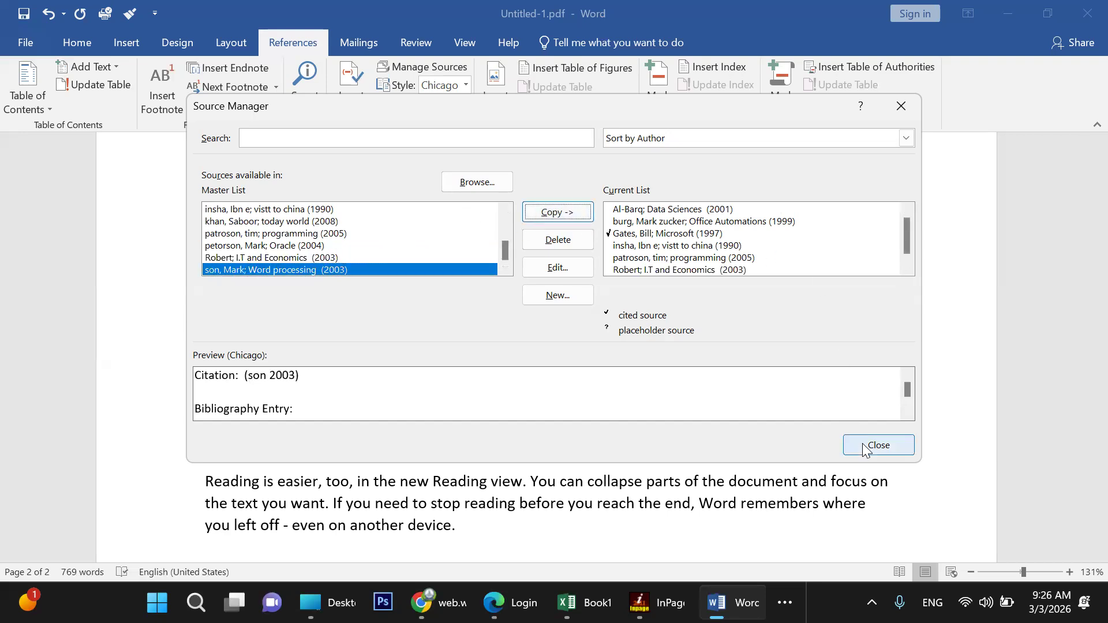
pyautogui.click(878, 446)
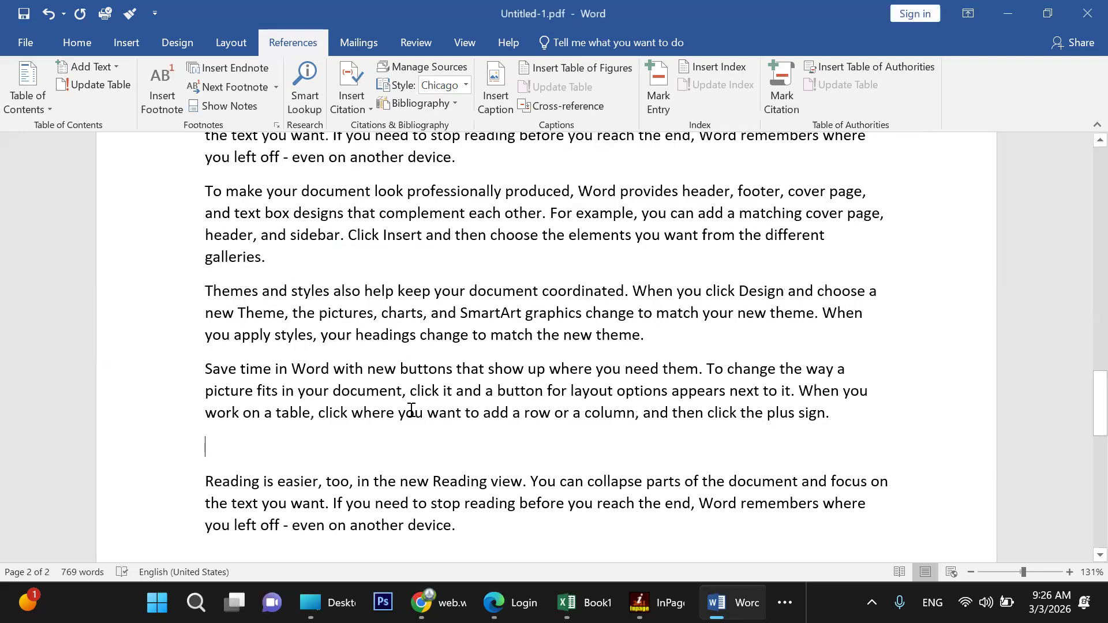
# Insert a bibliography without a heading on a new line below the last "Reading is easier" paragraph on page 2
pyautogui.scroll(-6, 411, 425)
pyautogui.scroll(-3, 381, 345)
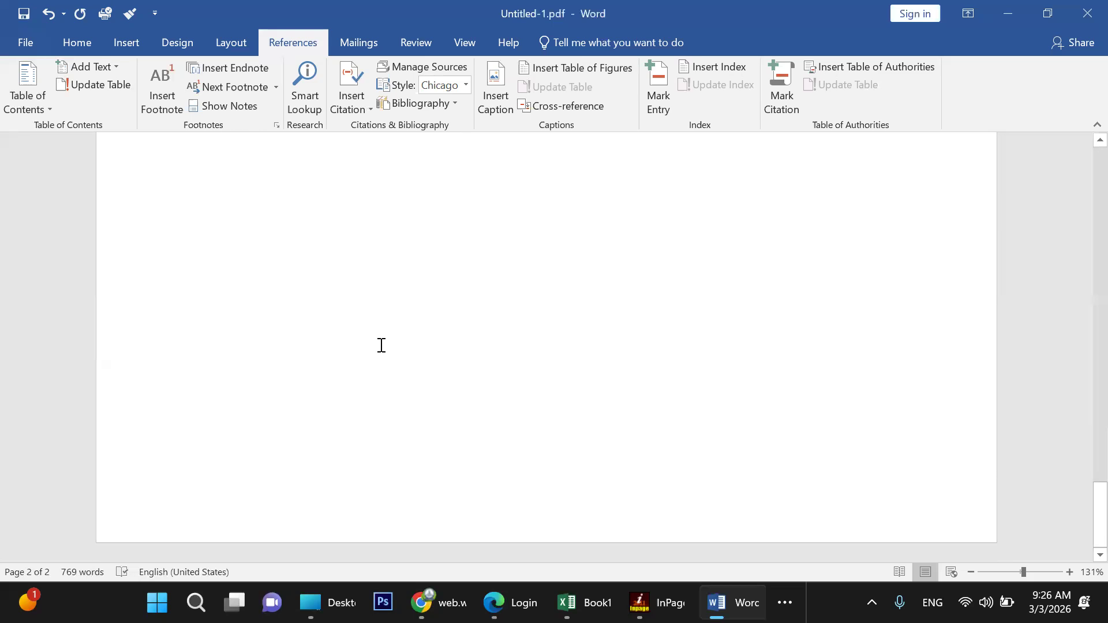
pyautogui.scroll(8, 381, 345)
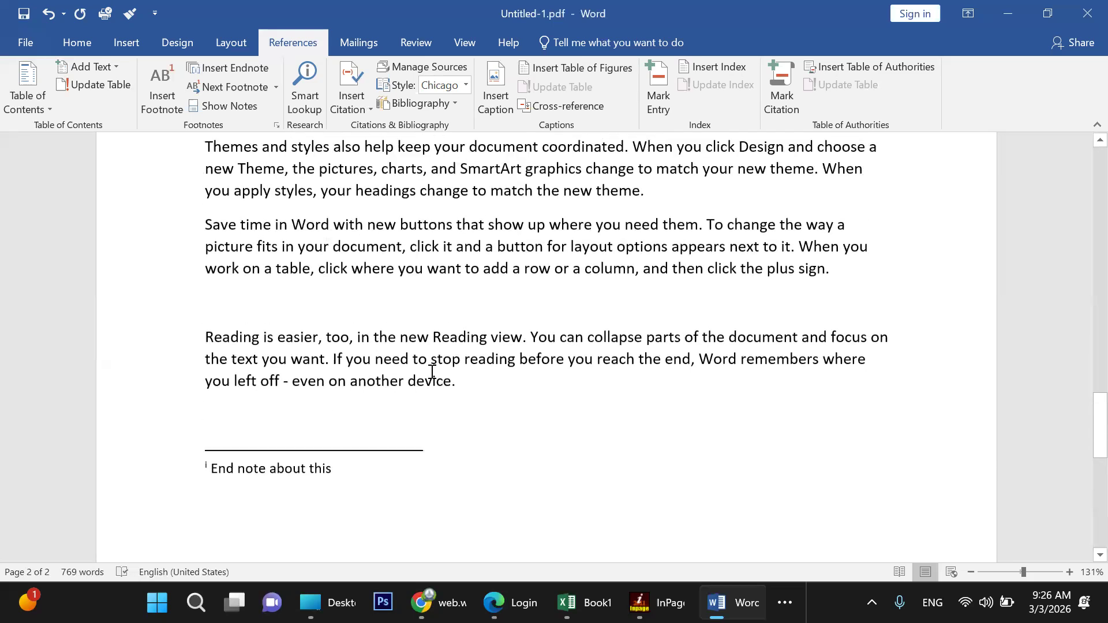
pyautogui.click(483, 391)
pyautogui.press('Return')
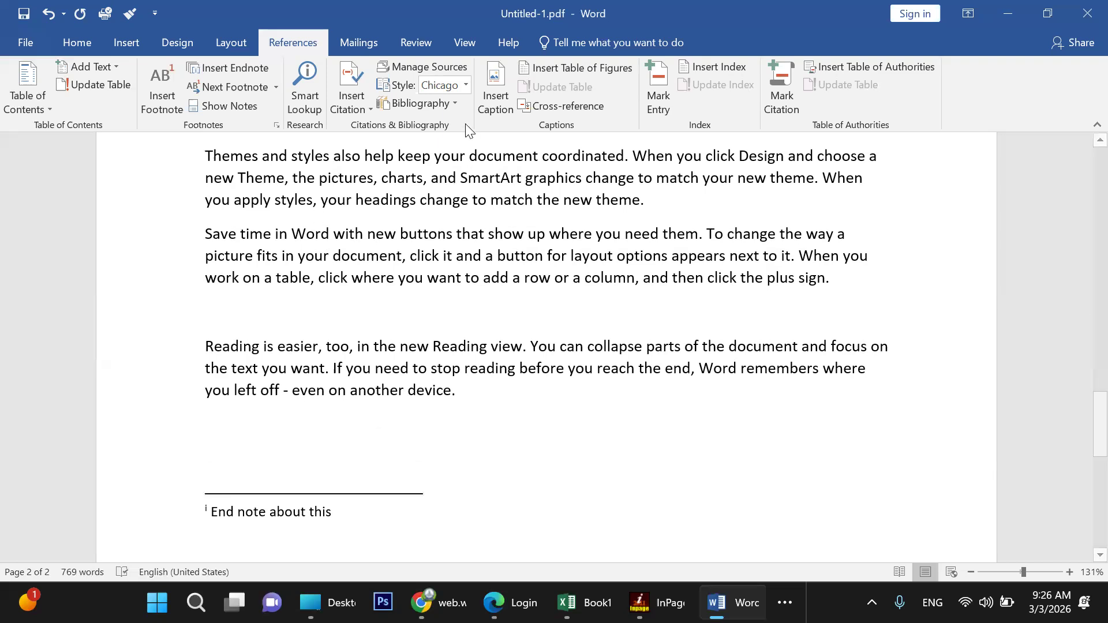
pyautogui.click(456, 106)
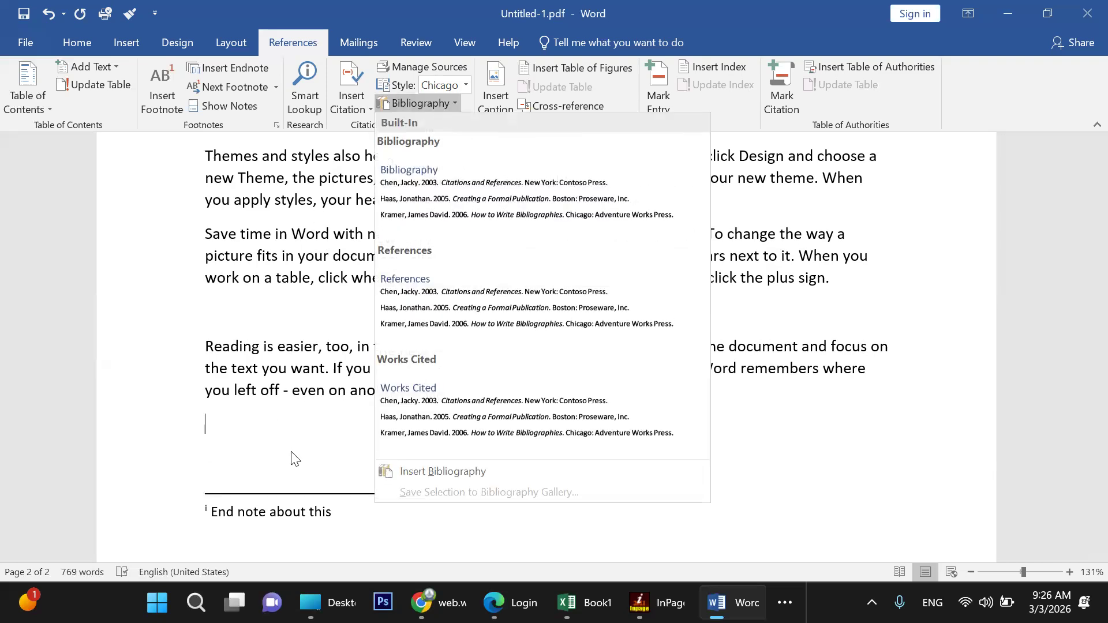
pyautogui.click(407, 477)
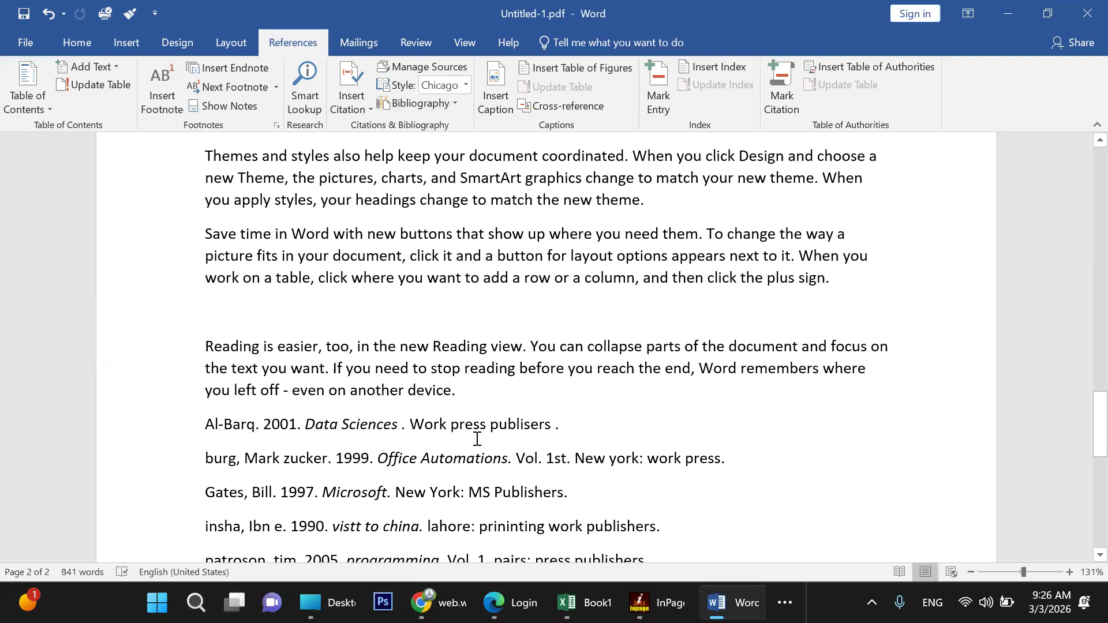
pyautogui.scroll(-3, 468, 441)
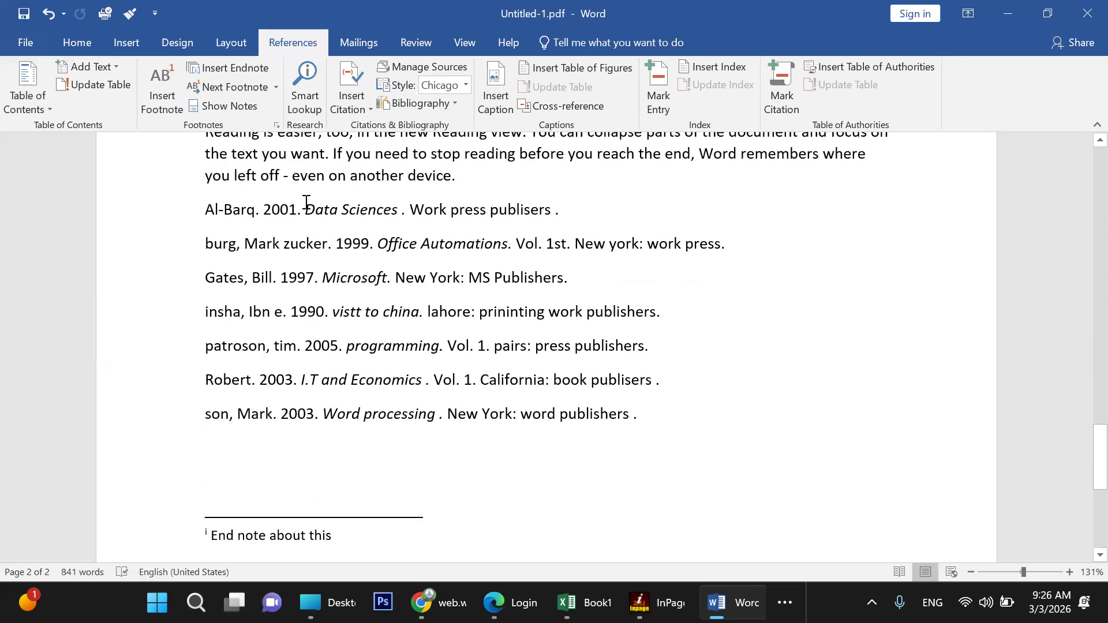
# Insert a citation of the Office Automations (1999) source on a new line below page 2's "To make your document look professionally produced" paragraph
pyautogui.scroll(3, 430, 243)
pyautogui.scroll(2, 308, 235)
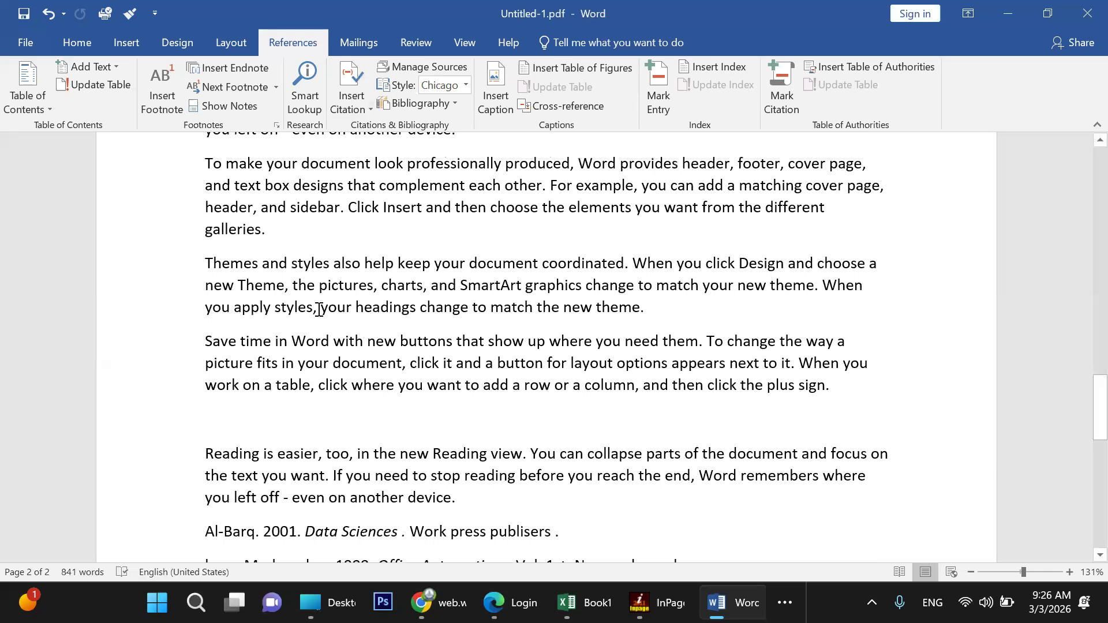
pyautogui.scroll(3, 321, 309)
pyautogui.scroll(-1, 311, 332)
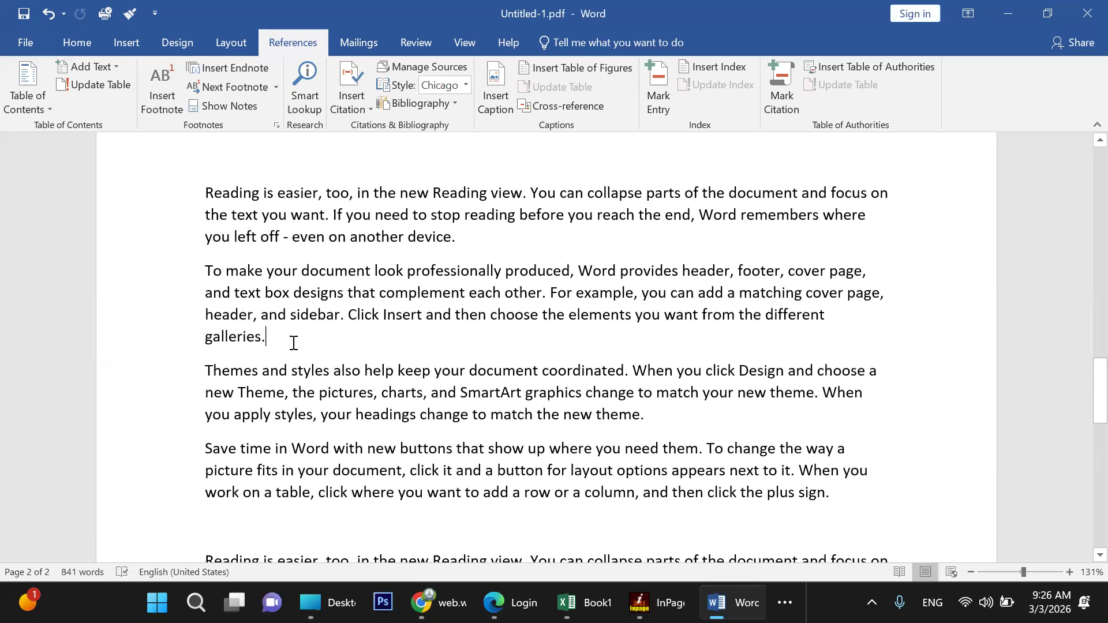
pyautogui.click(294, 343)
pyautogui.press('Return')
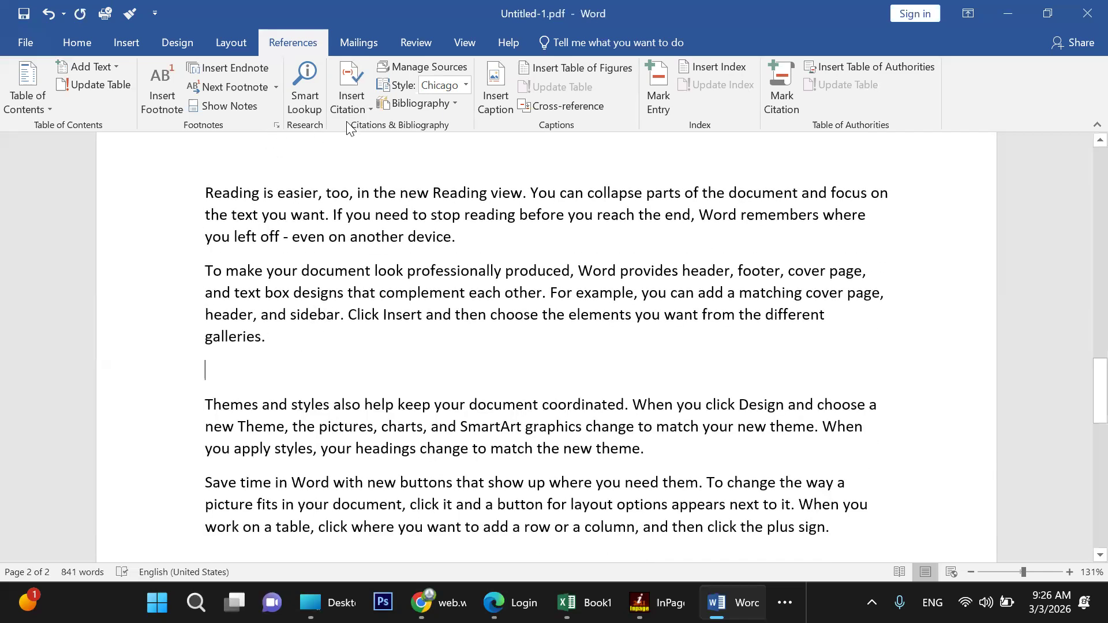
pyautogui.click(359, 110)
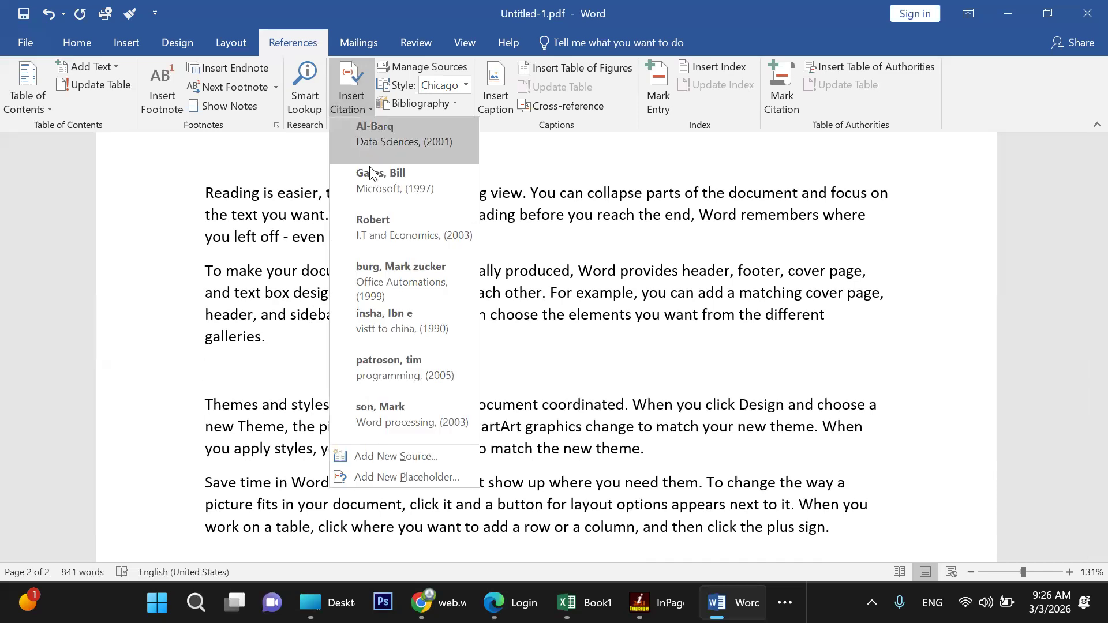
pyautogui.click(389, 269)
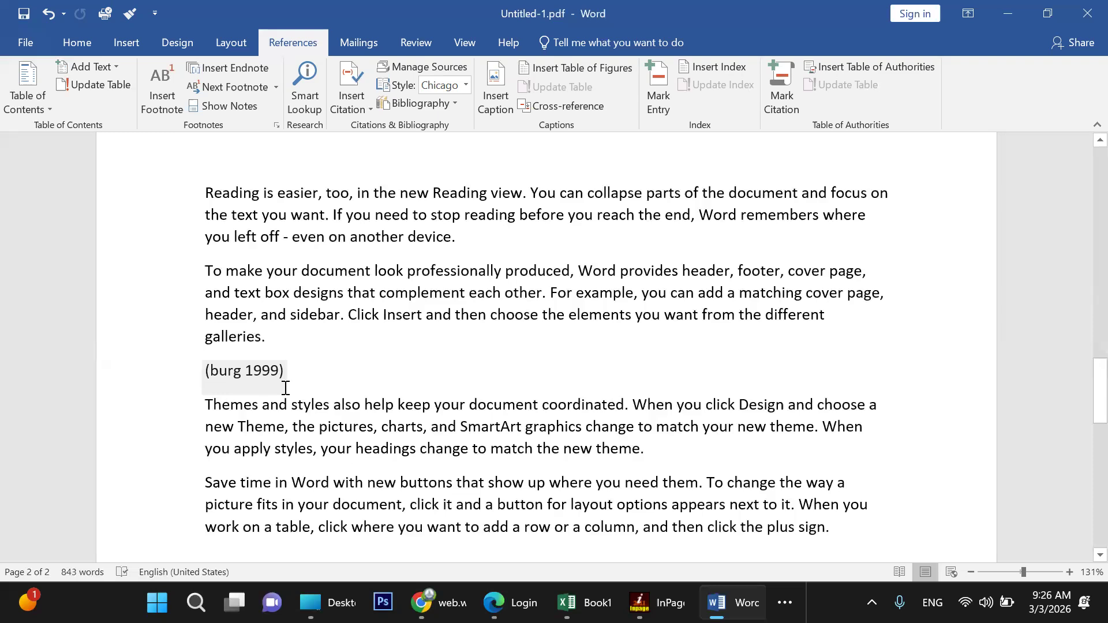
# Review the bibliography entries and add an empty line below the "Themes and styles" paragraph on page 2
pyautogui.scroll(-6, 285, 387)
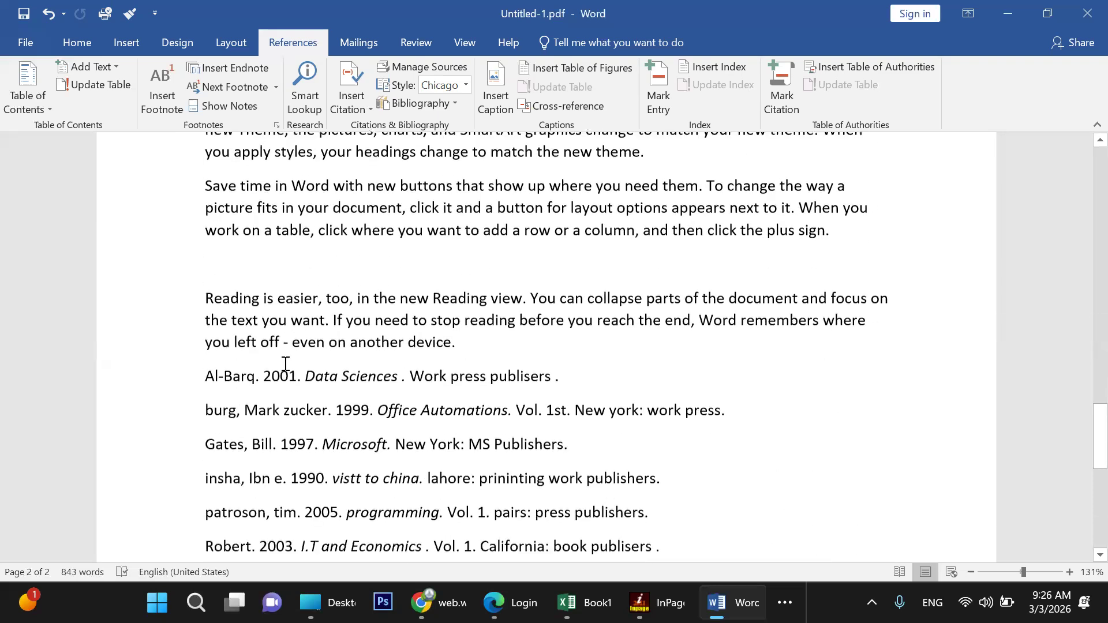
pyautogui.click(232, 298)
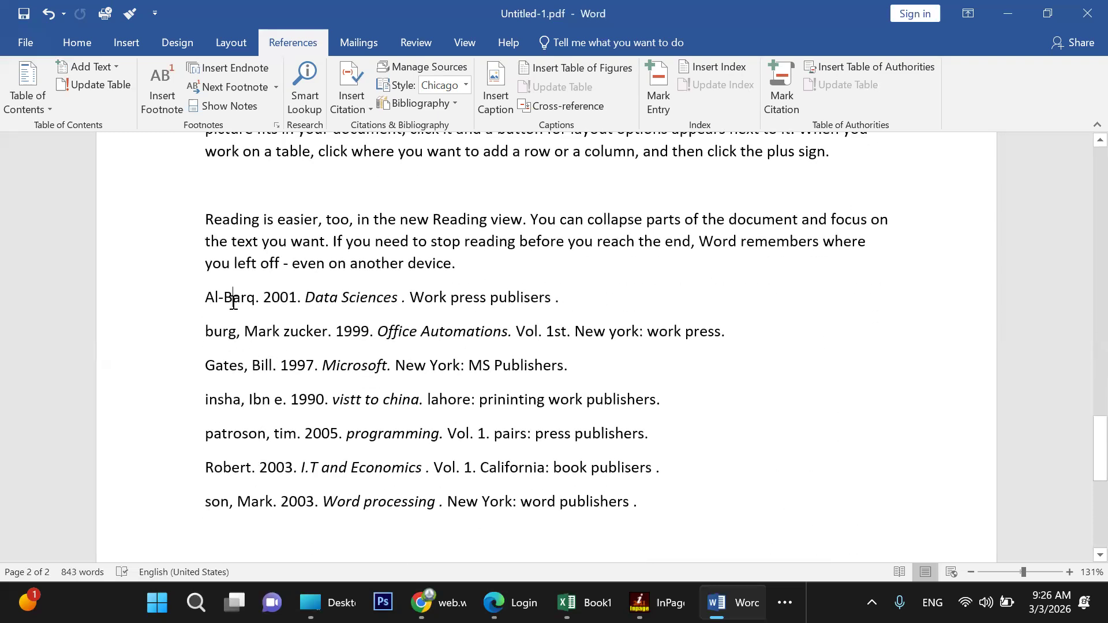
pyautogui.click(571, 262)
pyautogui.scroll(3, 480, 249)
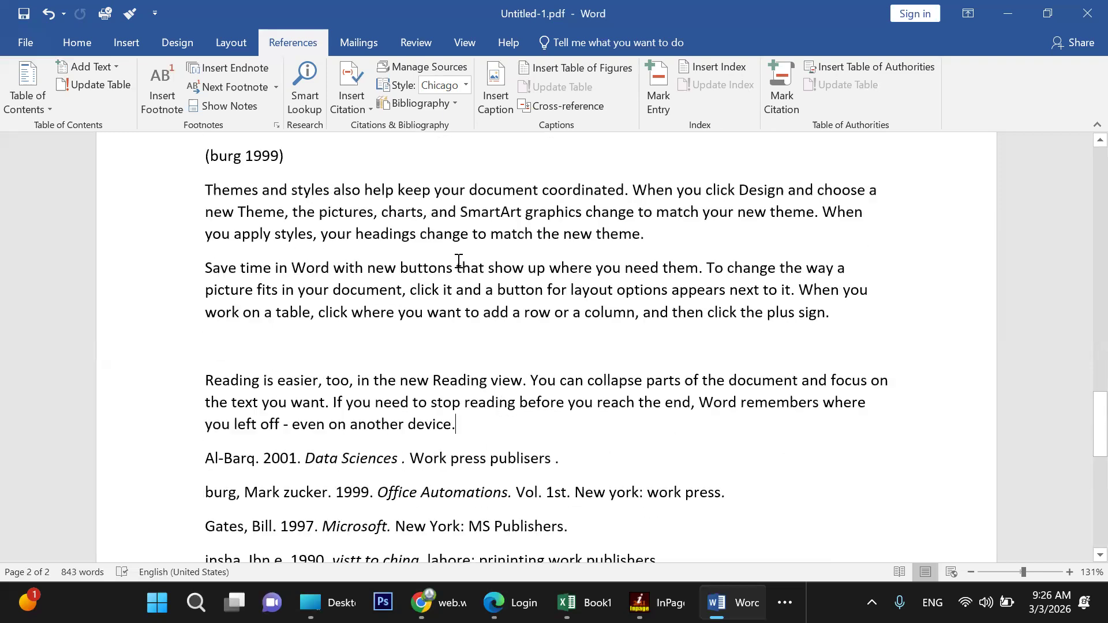
pyautogui.click(659, 240)
pyautogui.press('Return')
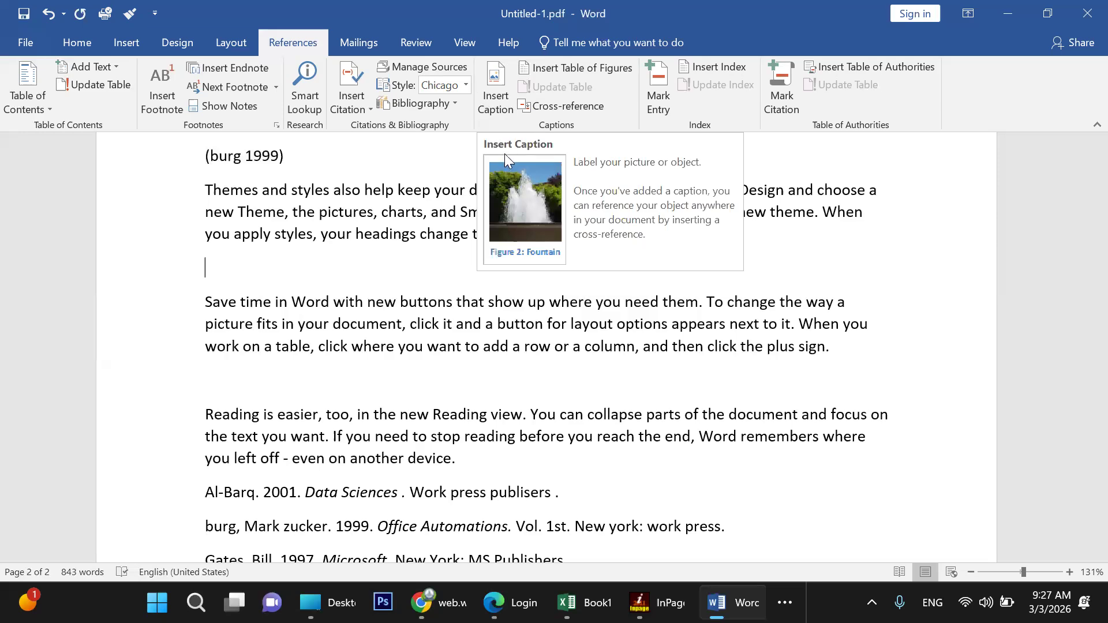
# Insert a Figure caption on a new line between the first and second text paragraphs on page 1
pyautogui.scroll(-8, 354, 318)
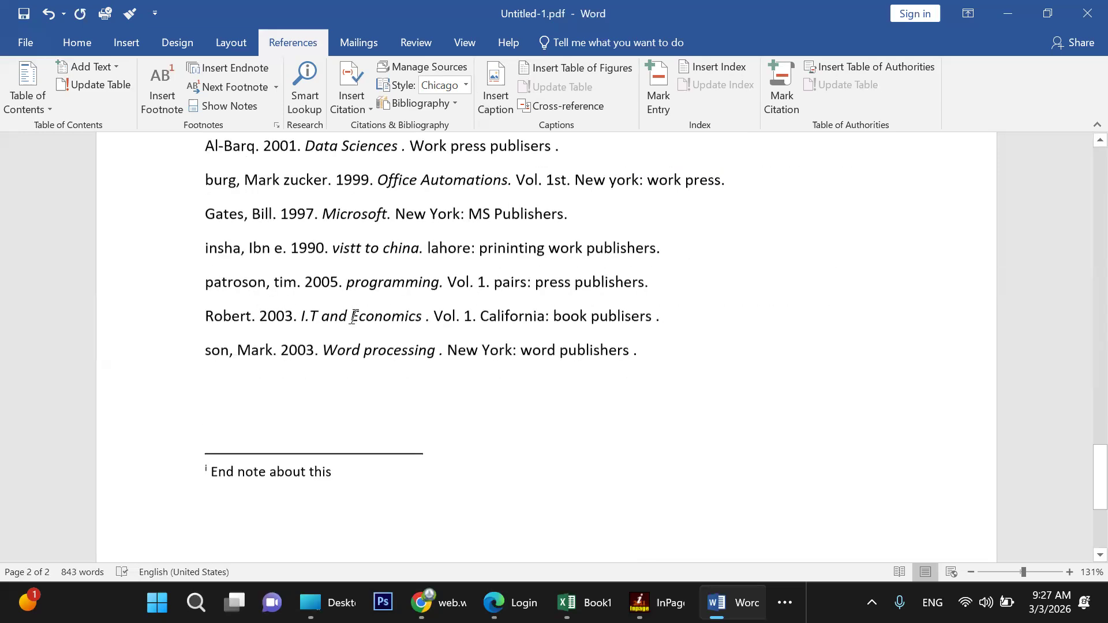
pyautogui.scroll(11, 354, 319)
pyautogui.scroll(18, 354, 321)
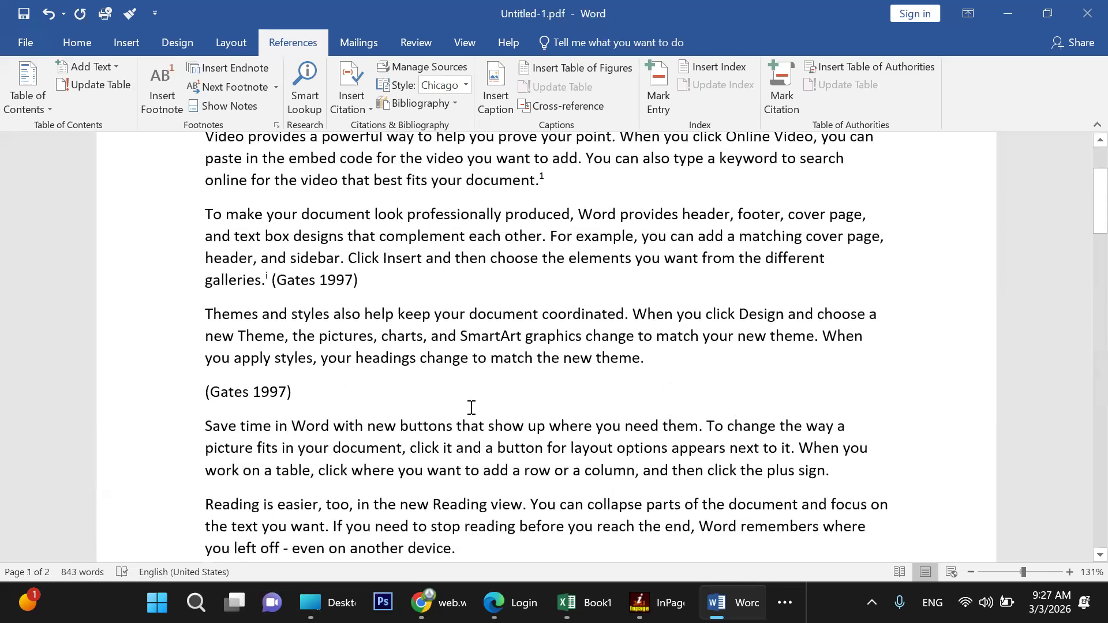
pyautogui.scroll(3, 434, 321)
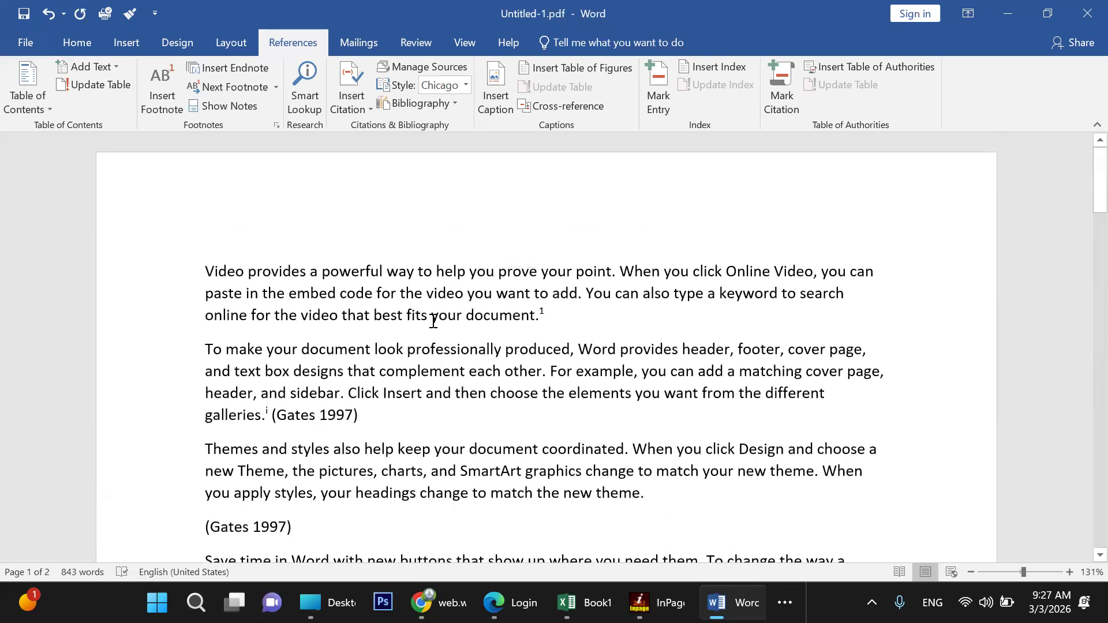
pyautogui.click(495, 96)
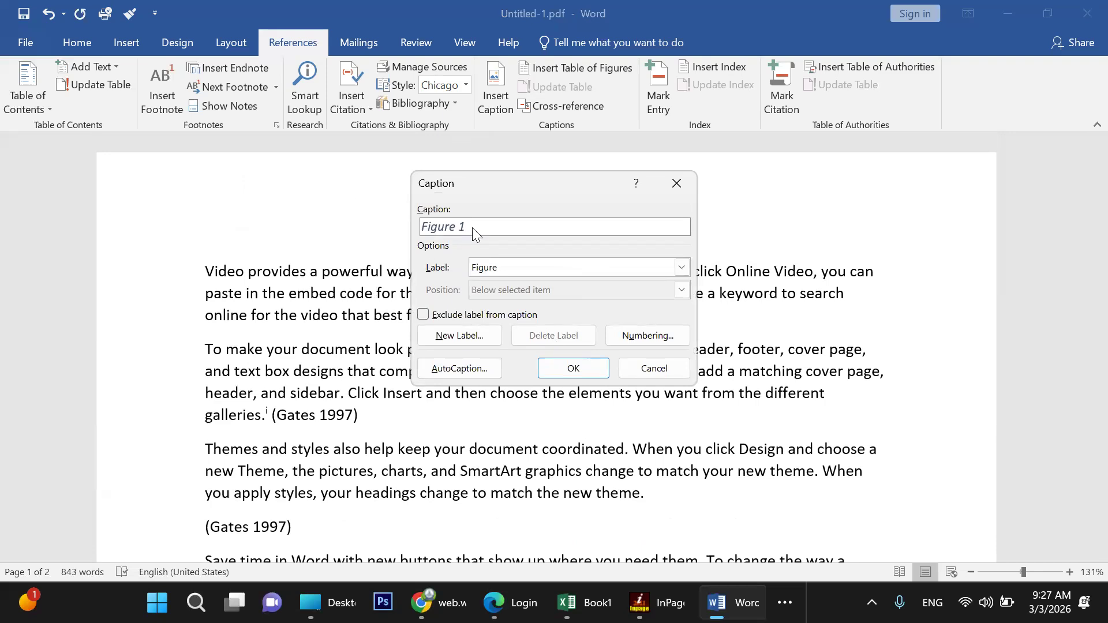
pyautogui.click(653, 367)
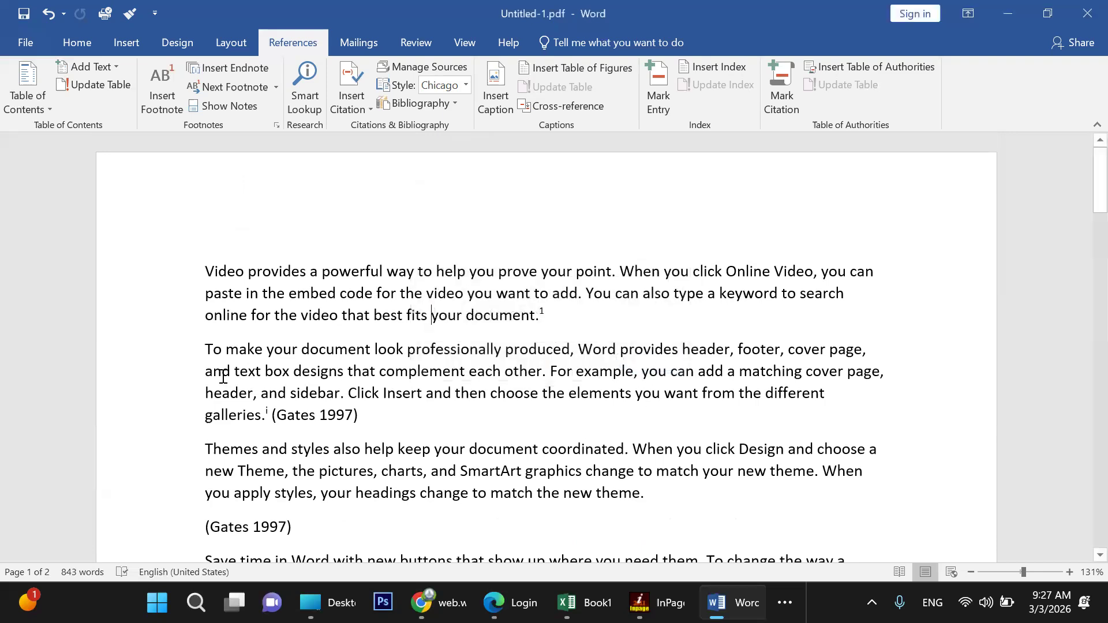
pyautogui.click(206, 348)
pyautogui.press('Return')
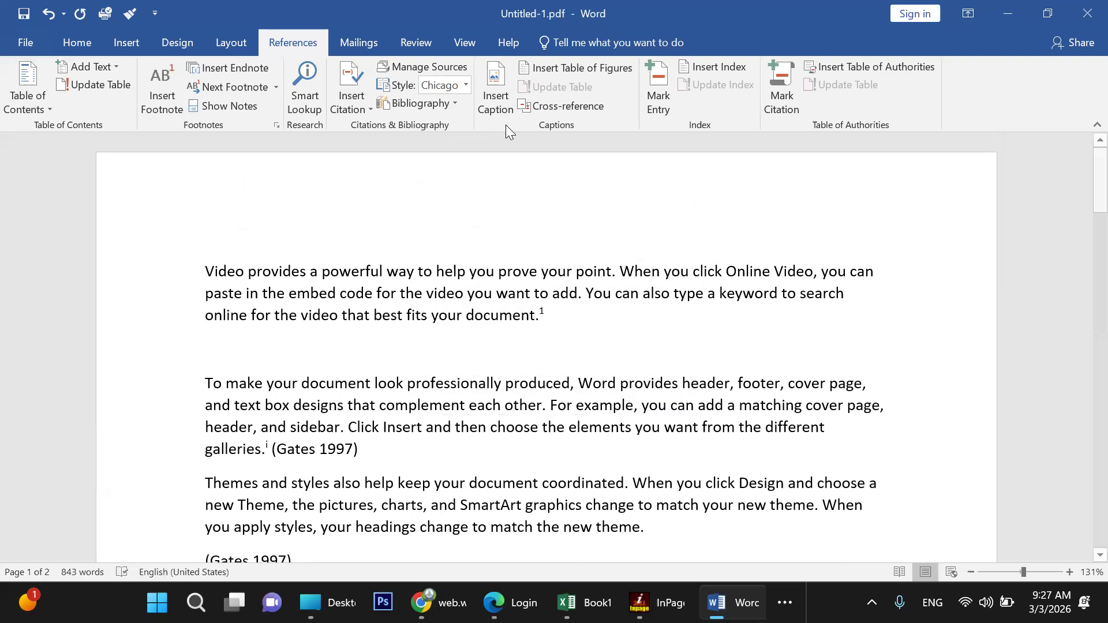
pyautogui.click(497, 94)
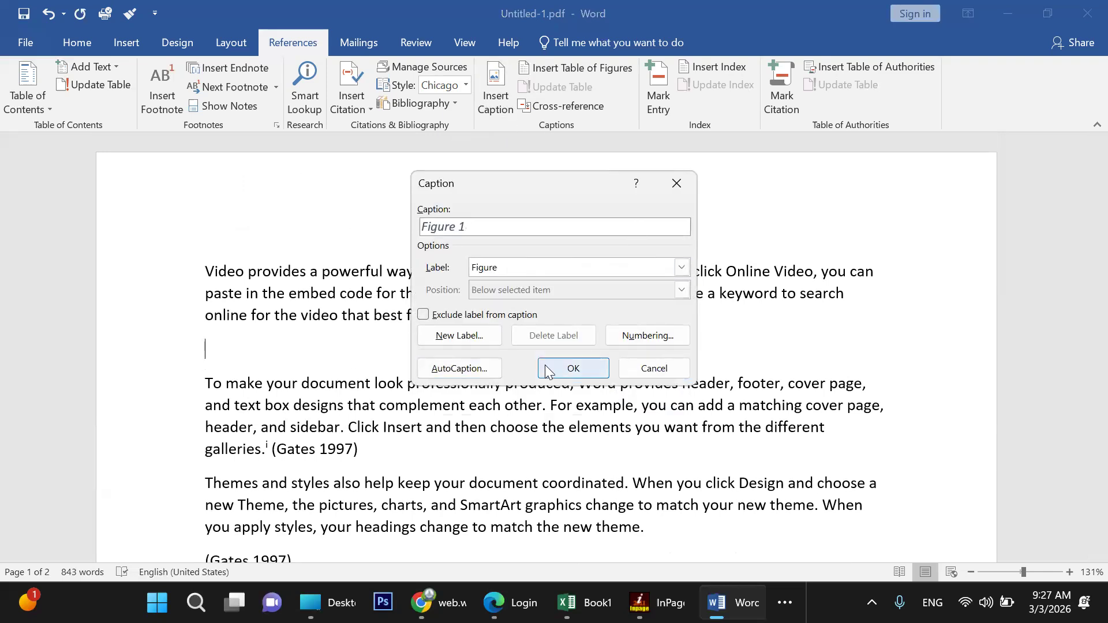
pyautogui.click(549, 368)
# Insert another Figure caption on a new line above the first "Reading is easier" paragraph on page 1
pyautogui.scroll(-6, 276, 377)
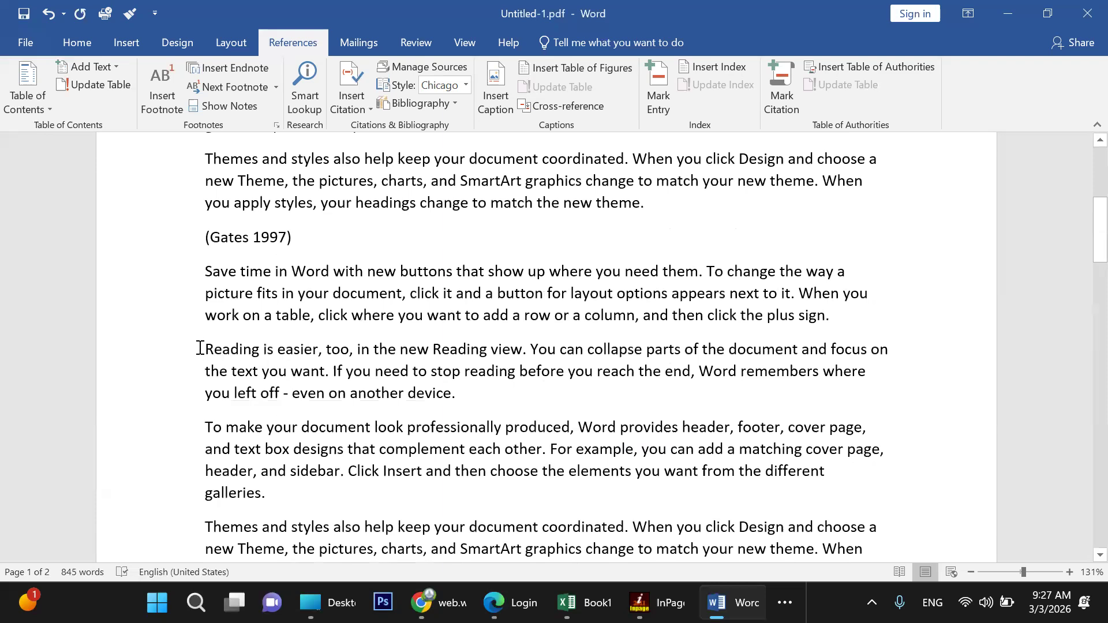
pyautogui.click(206, 353)
pyautogui.press('Return')
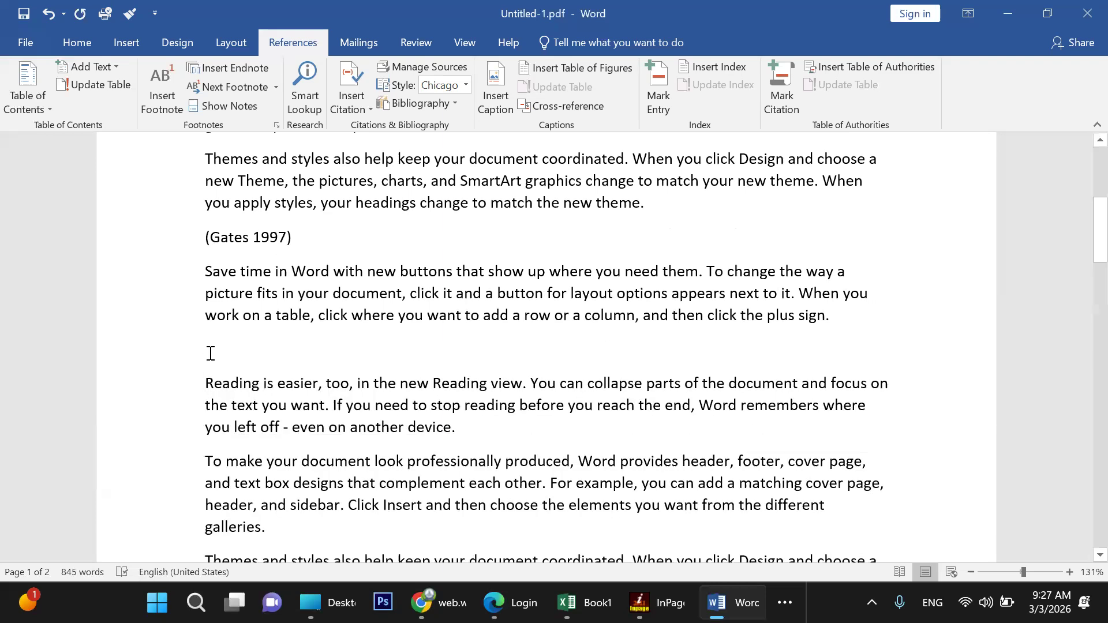
pyautogui.click(502, 99)
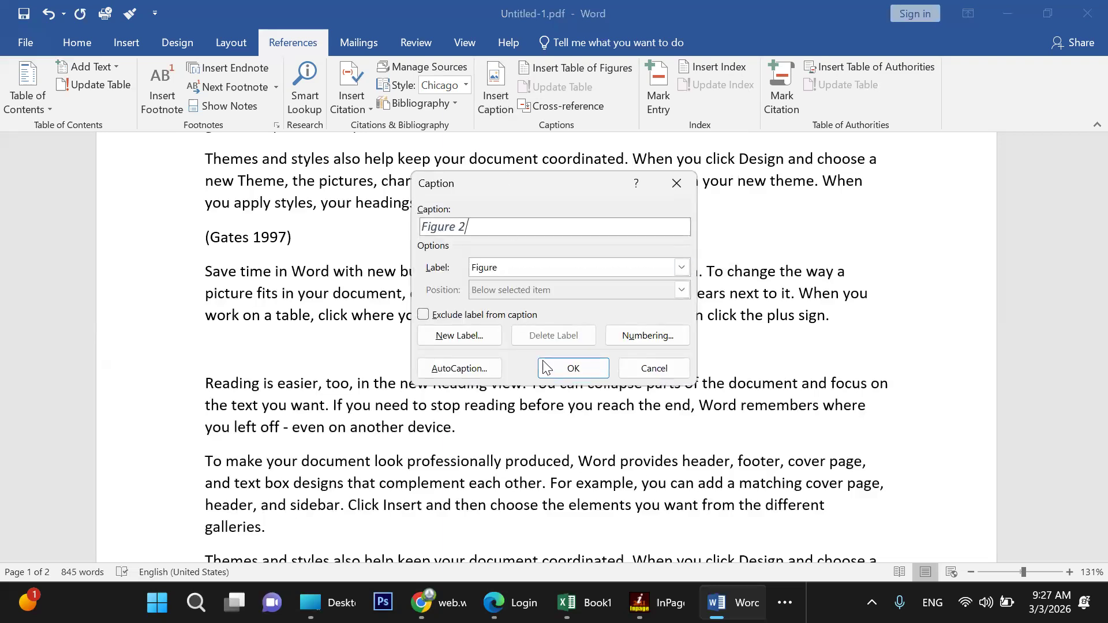
pyautogui.click(574, 370)
# Insert a Figure caption on a new line above the opening "Video provides" paragraph
pyautogui.scroll(5, 439, 363)
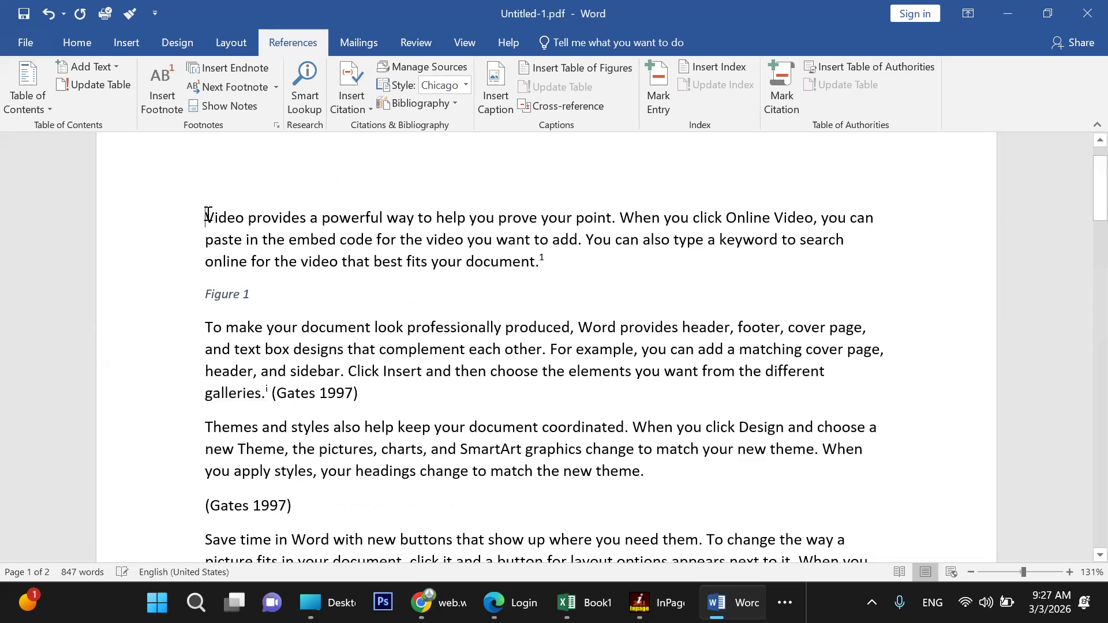
pyautogui.scroll(1, 600, 346)
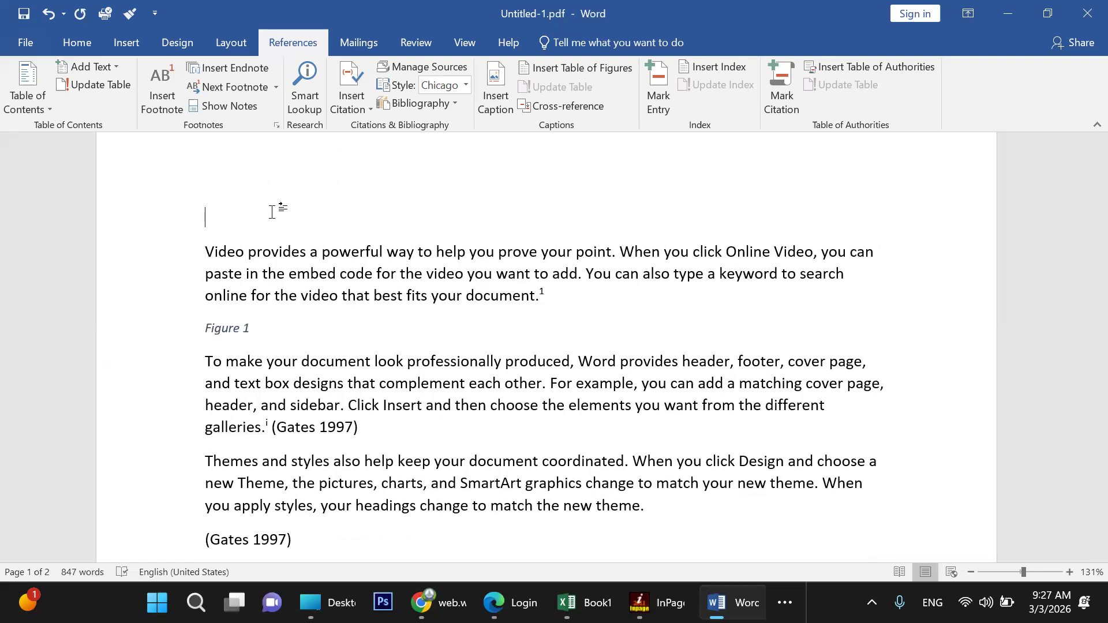
pyautogui.click(501, 99)
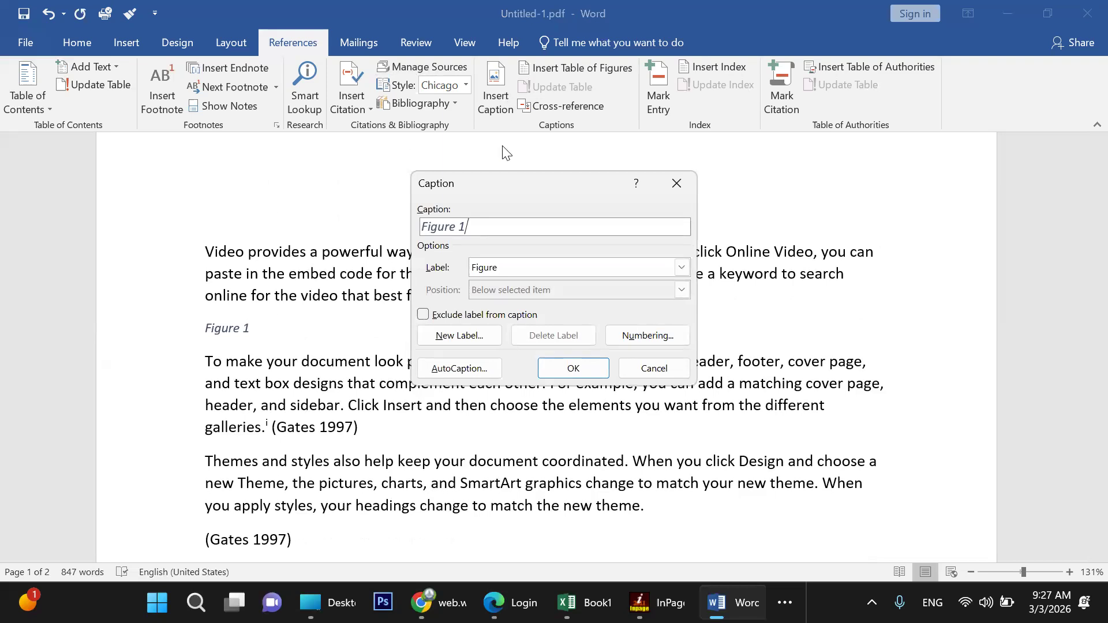
pyautogui.click(554, 374)
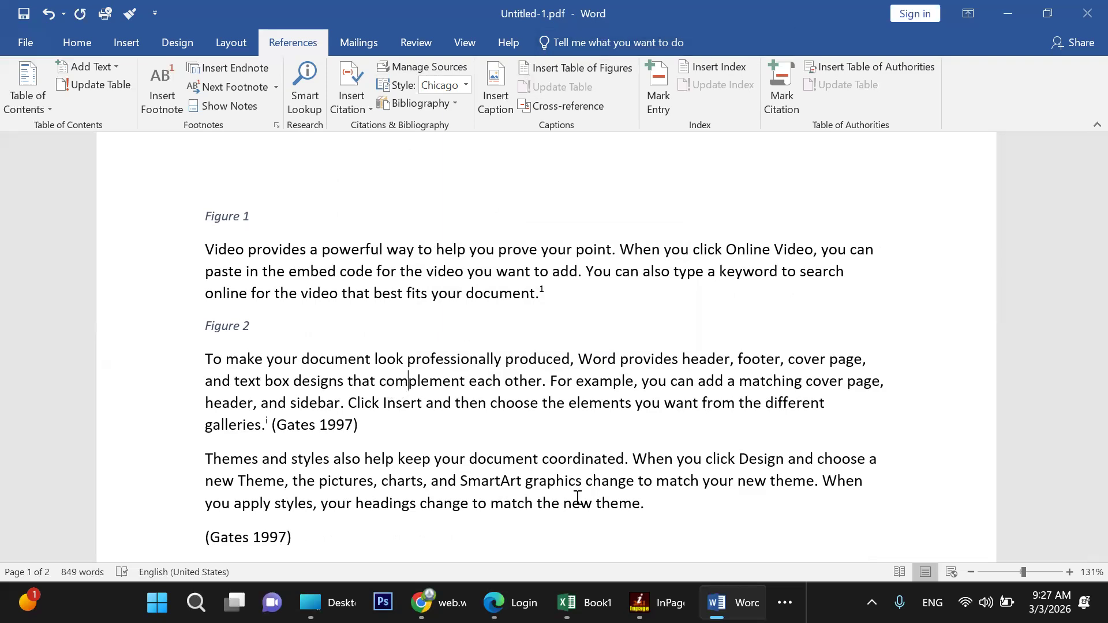
# Insert a table of figures for the Figure captions at the cursor within "complement" in the second text paragraph, keeping the From template format
pyautogui.click(576, 67)
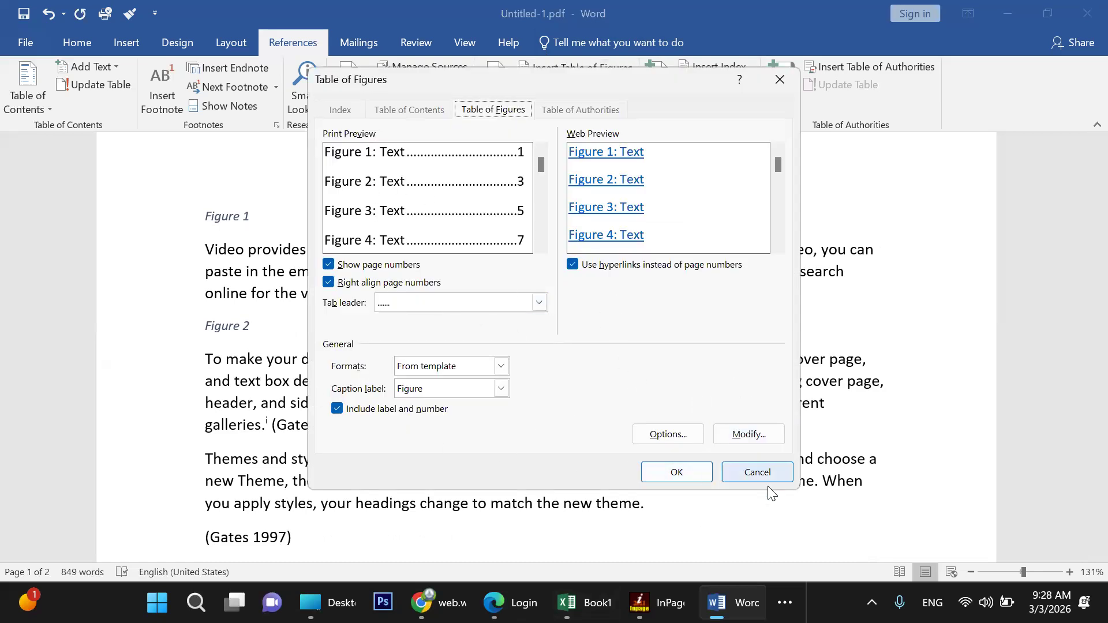
pyautogui.click(690, 474)
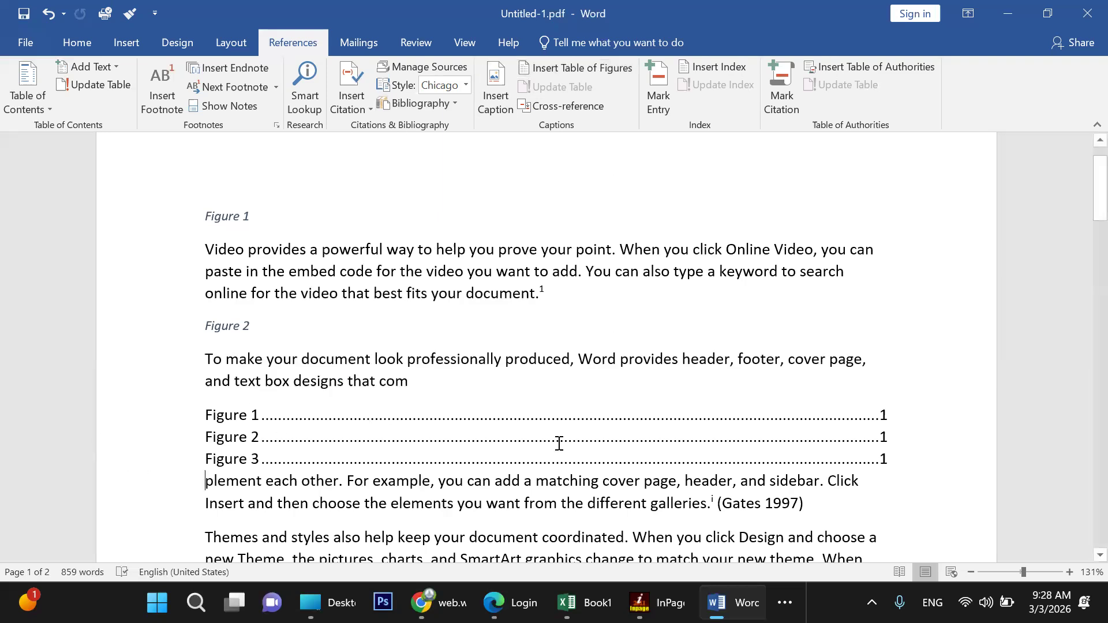
# Examine the entries in the table of figures against the Figure captions and look through the rest of page 1
pyautogui.click(556, 424)
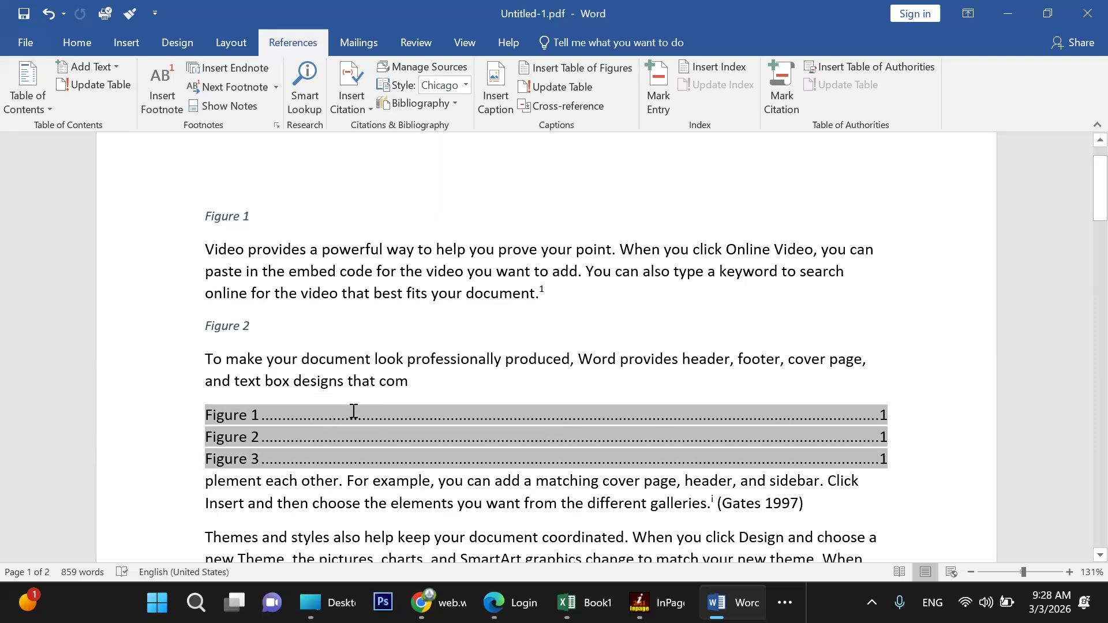
pyautogui.click(483, 337)
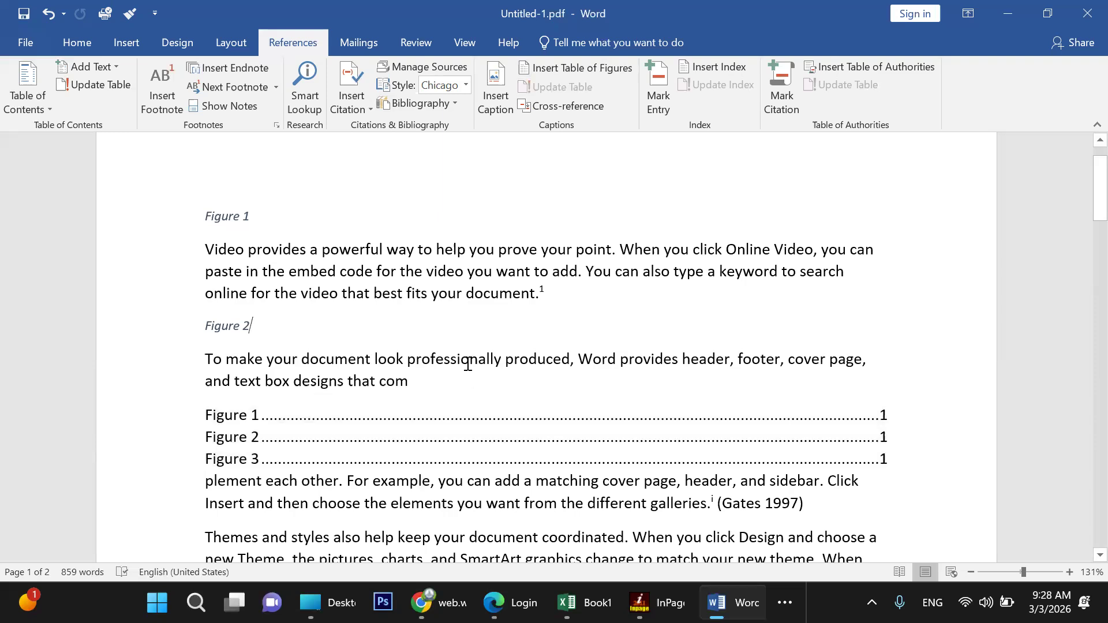
pyautogui.click(419, 418)
pyautogui.click(253, 437)
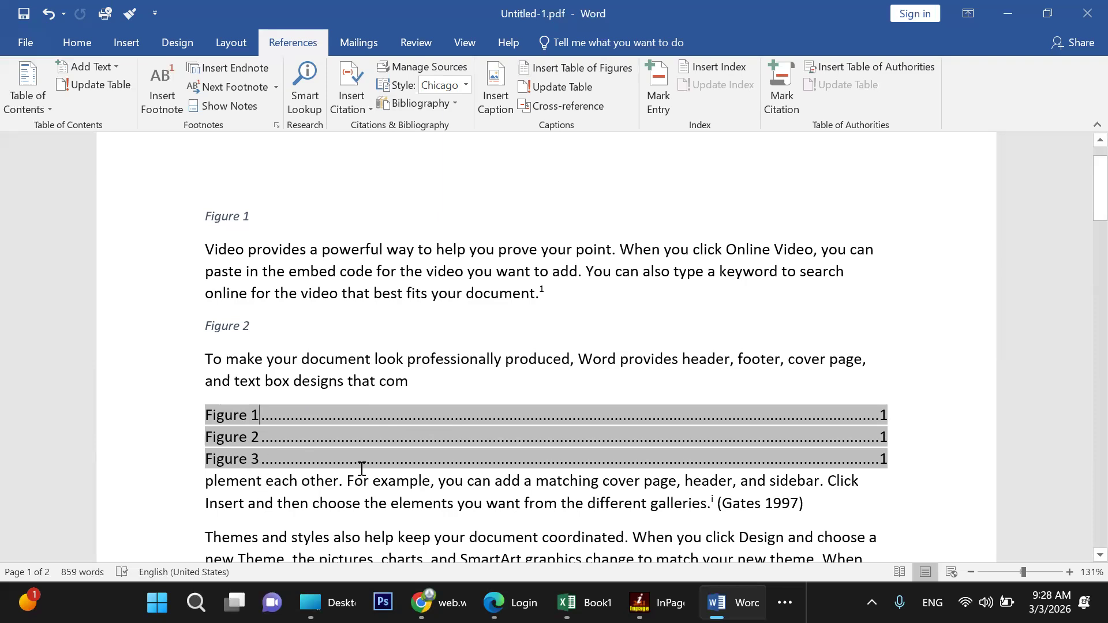
pyautogui.click(502, 339)
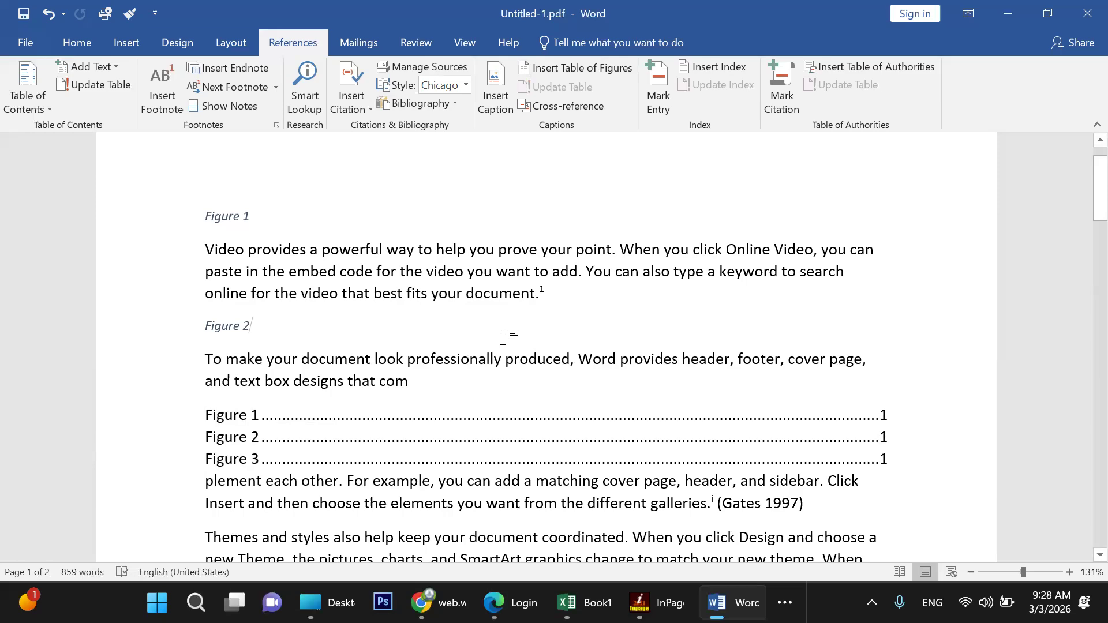
pyautogui.scroll(-10, 502, 339)
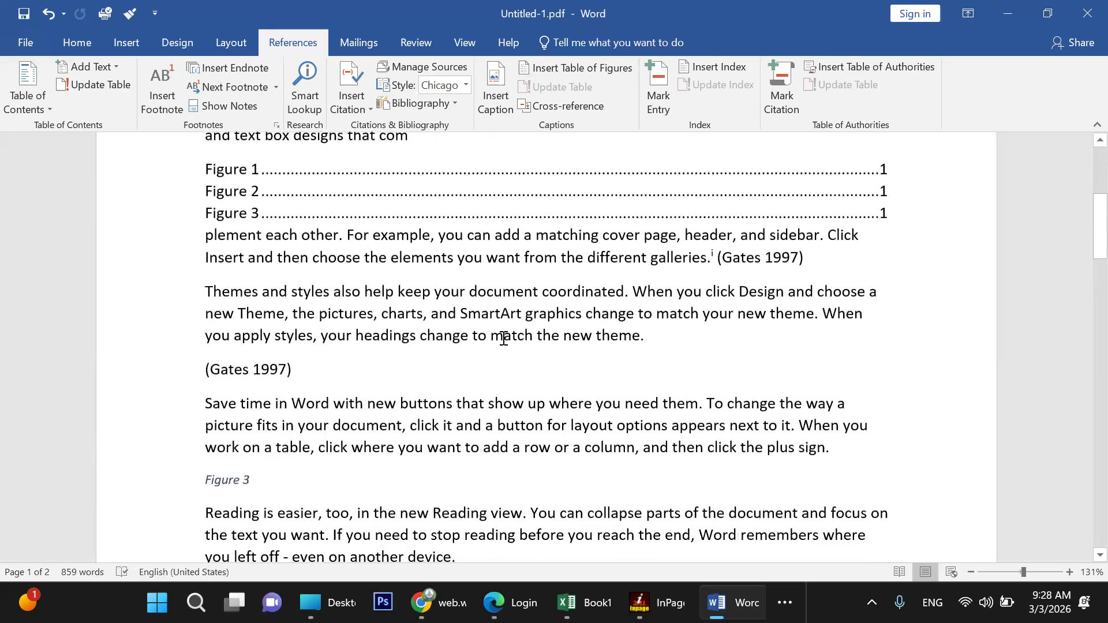
pyautogui.scroll(-5, 503, 339)
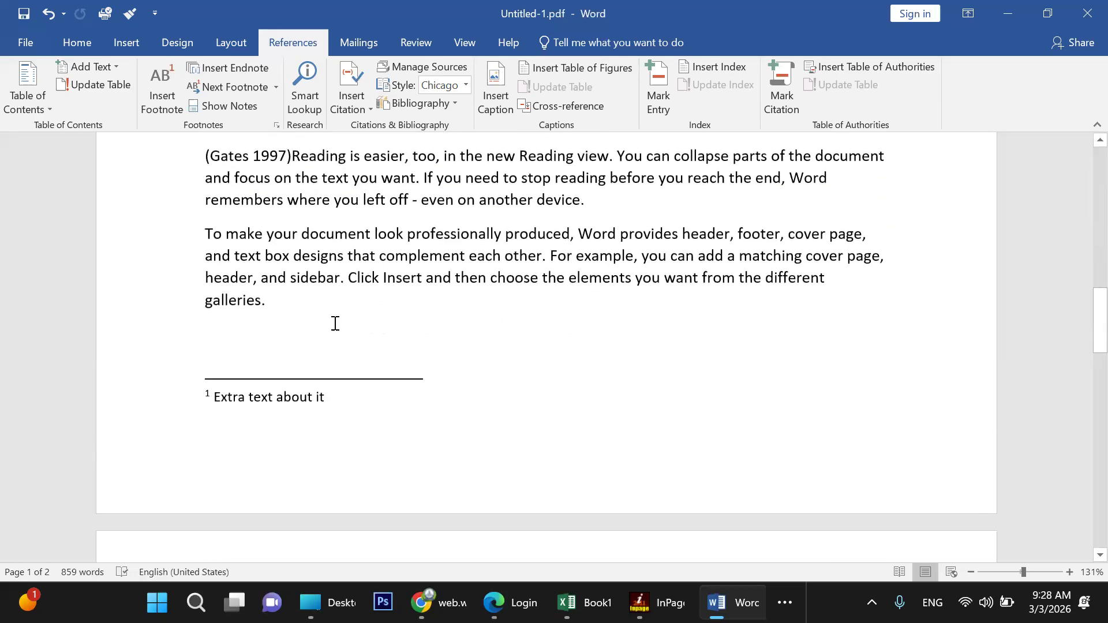